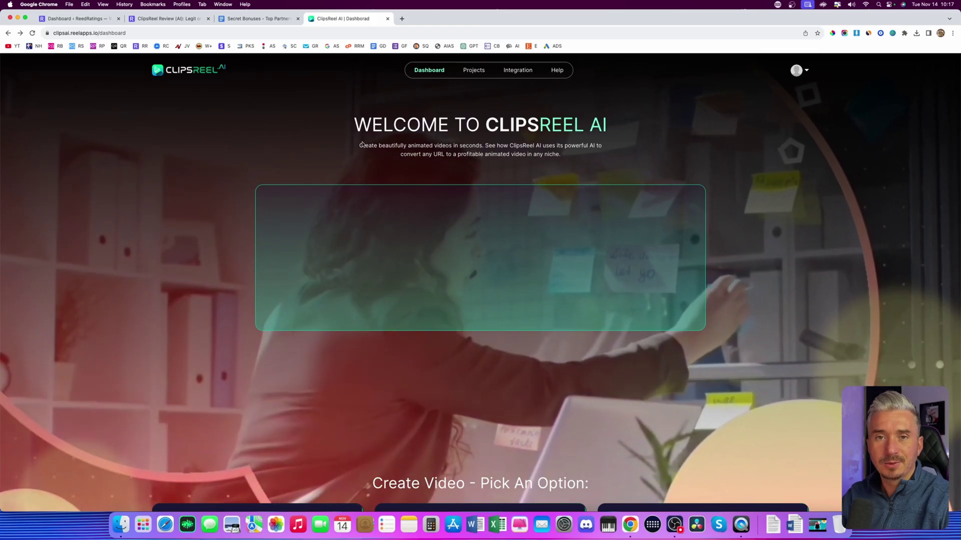
Scroll through the dashboard's 'Pick An Option' cards, then switch to the 'ClipsReel Review (AI)' tab
{"action": "scroll", "coordinate": [384, 299], "scroll_direction": "down", "scroll_amount": 2}
{"action": "scroll", "coordinate": [384, 299], "scroll_direction": "down", "scroll_amount": 5}
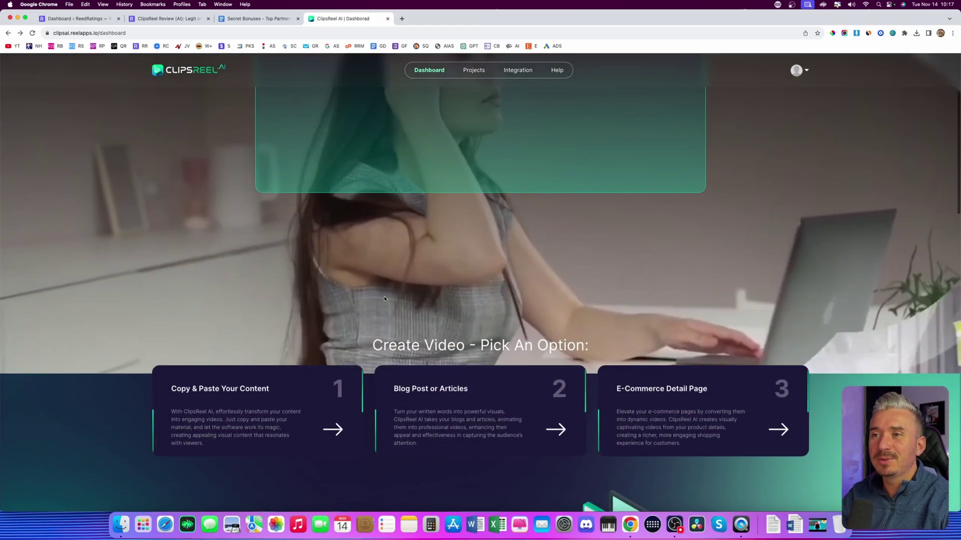
{"action": "scroll", "coordinate": [384, 298], "scroll_direction": "up", "scroll_amount": 7}
{"action": "scroll", "coordinate": [384, 299], "scroll_direction": "down", "scroll_amount": 8}
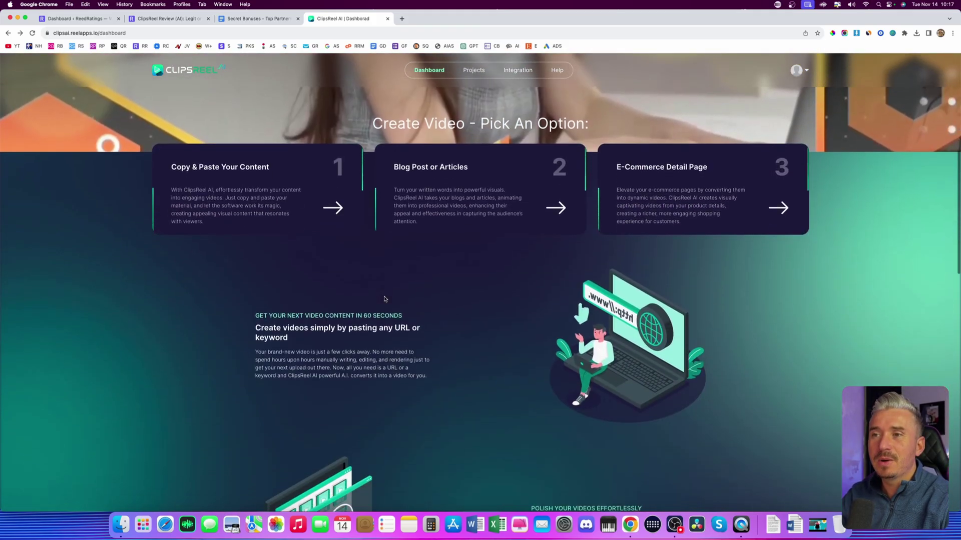
{"action": "scroll", "coordinate": [493, 290], "scroll_direction": "down", "scroll_amount": 5}
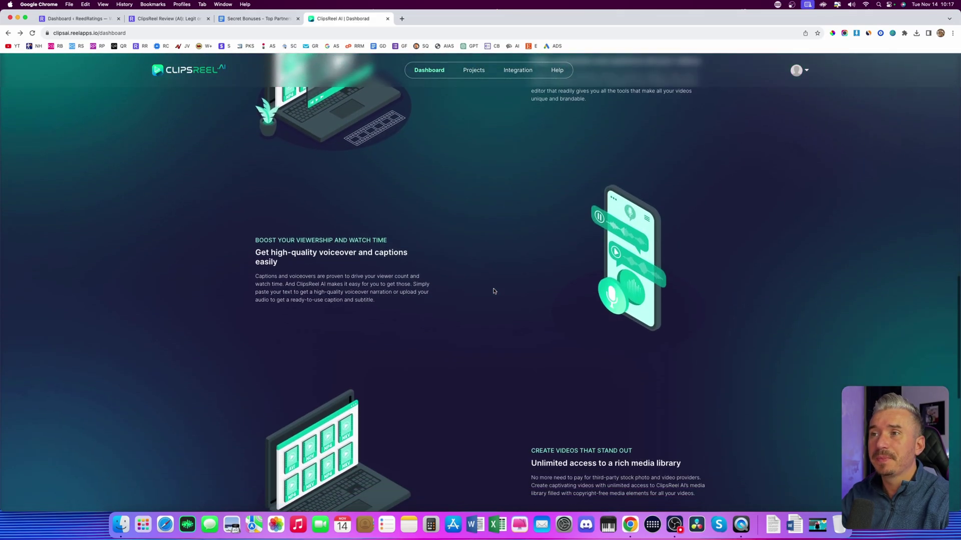
{"action": "scroll", "coordinate": [493, 290], "scroll_direction": "up", "scroll_amount": 12}
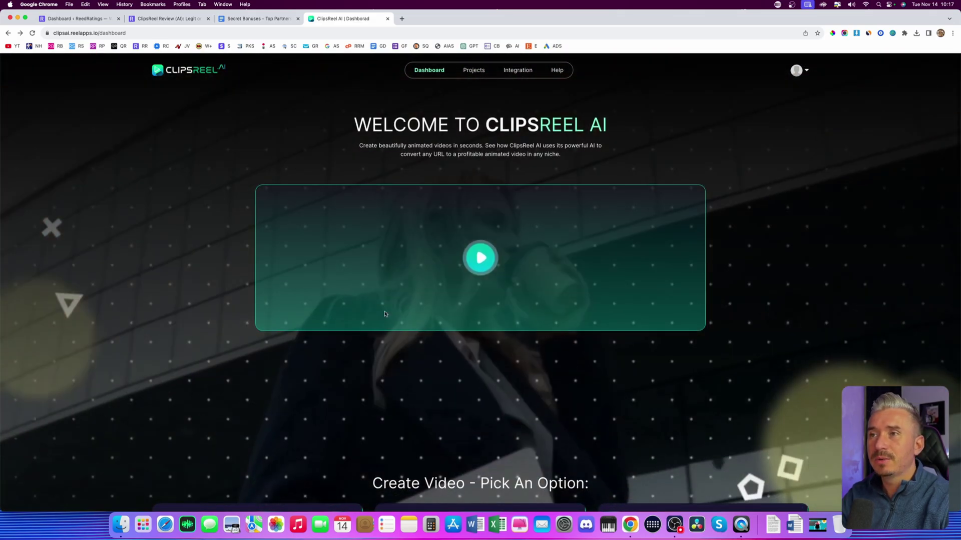
{"action": "scroll", "coordinate": [352, 339], "scroll_direction": "down", "scroll_amount": 3}
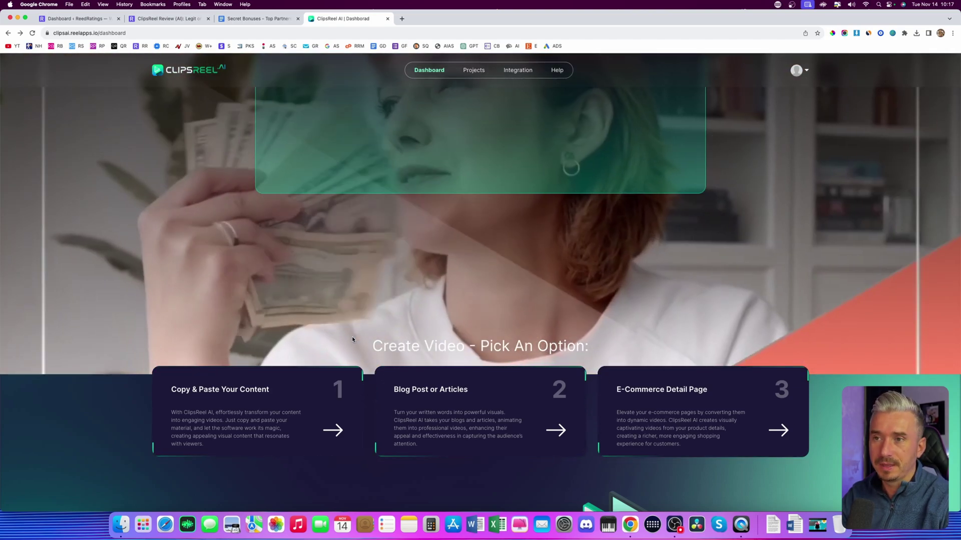
{"action": "left_click", "coordinate": [170, 18]}
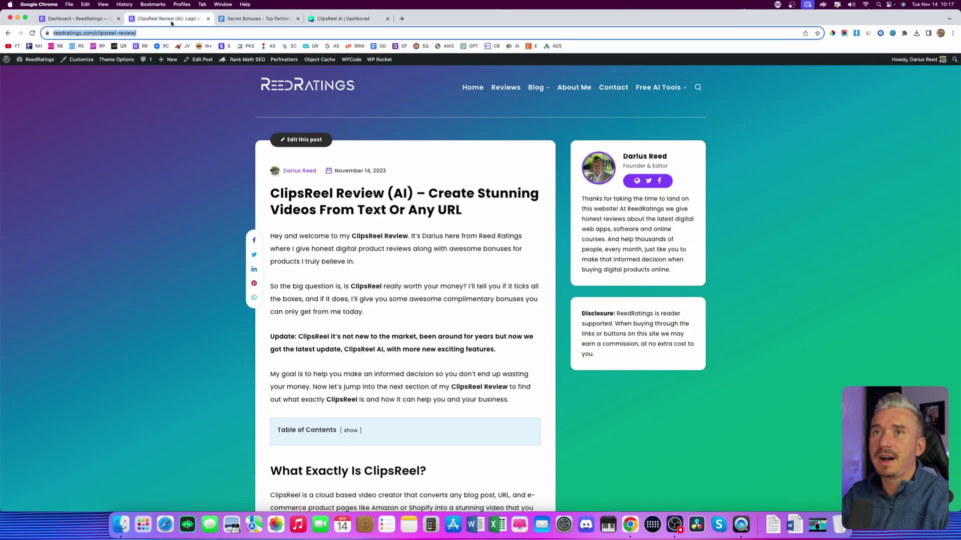
Skim the review past 'What Exactly Is ClipsReel?' and return to the 'ClipsReel AI | Dashboard' tab
{"action": "scroll", "coordinate": [310, 263], "scroll_direction": "down", "scroll_amount": 15}
{"action": "scroll", "coordinate": [485, 274], "scroll_direction": "up", "scroll_amount": 20}
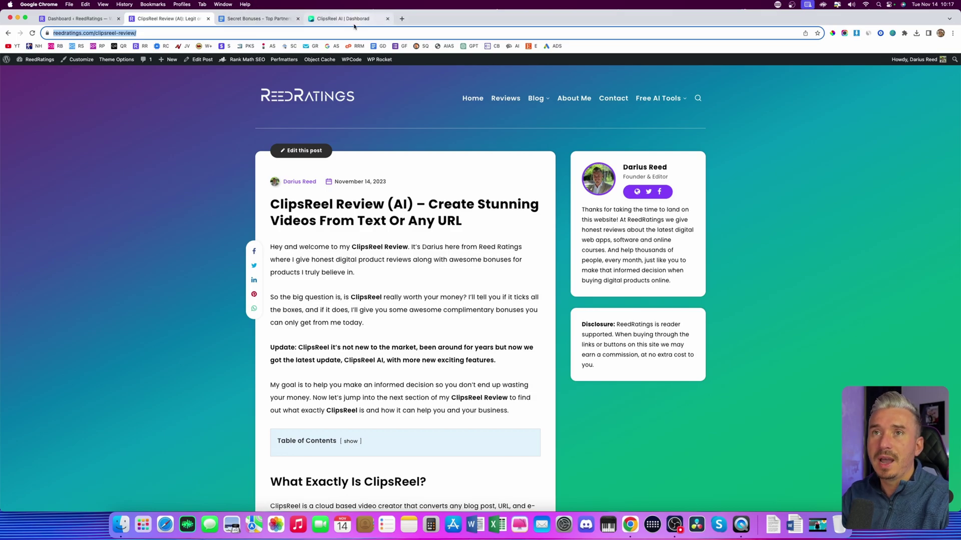
{"action": "scroll", "coordinate": [341, 33], "scroll_direction": "down", "scroll_amount": 10}
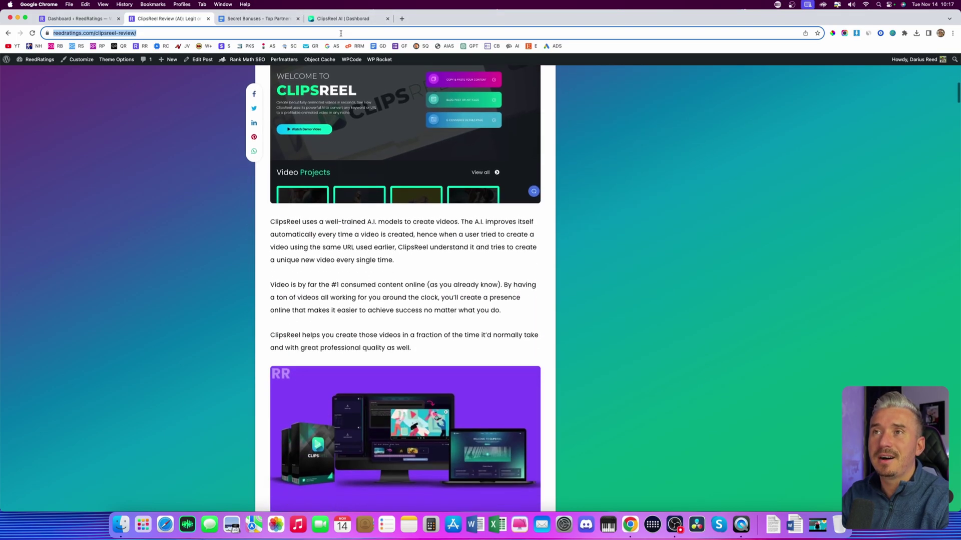
{"action": "left_click", "coordinate": [343, 18]}
{"action": "scroll", "coordinate": [412, 337], "scroll_direction": "down", "scroll_amount": 4}
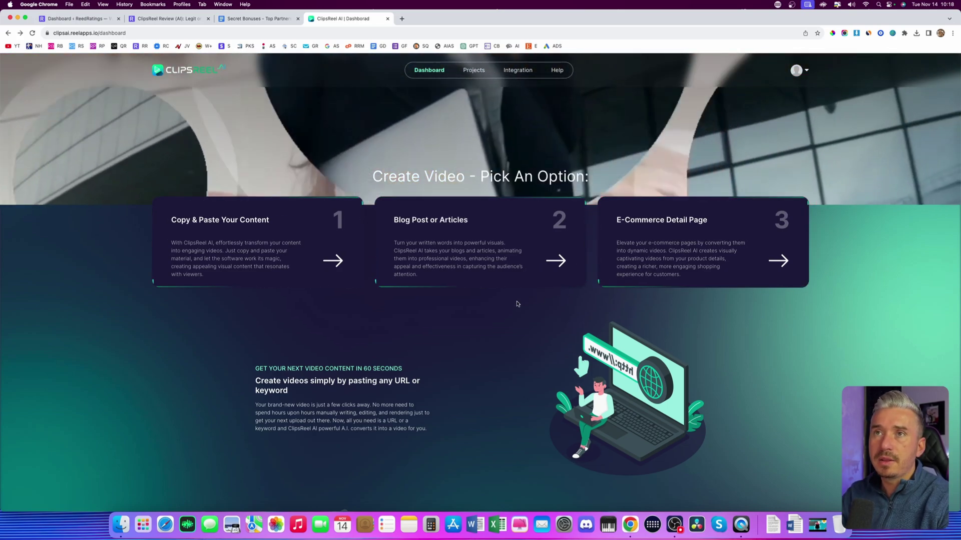
Look over the three create-video option cards, then show all windows in Mission Control
{"action": "scroll", "coordinate": [781, 246], "scroll_direction": "up", "scroll_amount": 5}
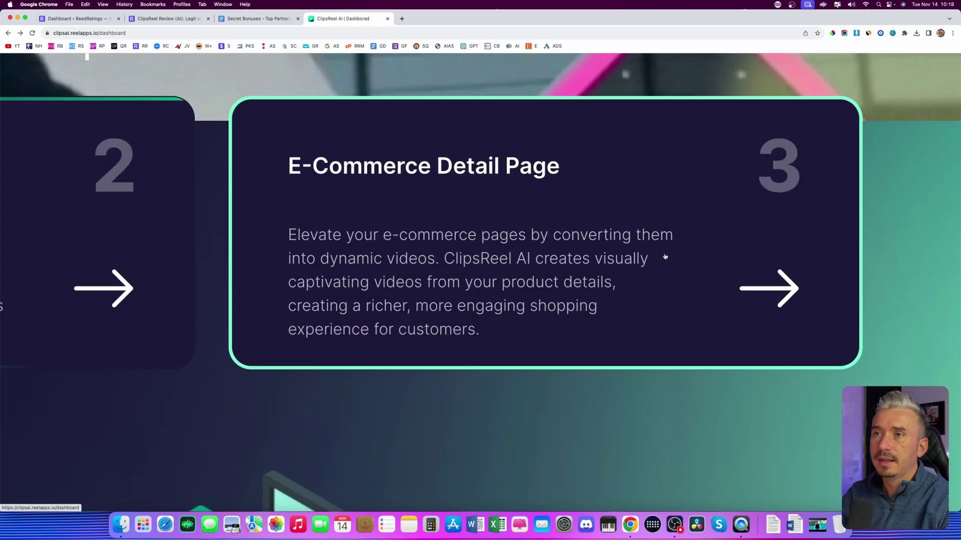
{"action": "scroll", "coordinate": [665, 257], "scroll_direction": "down", "scroll_amount": 5}
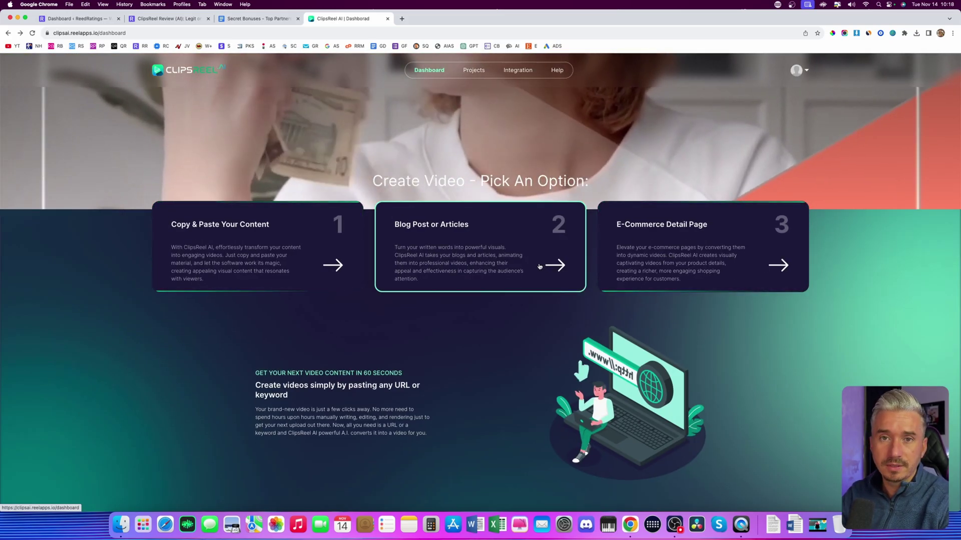
{"action": "scroll", "coordinate": [647, 286], "scroll_direction": "up", "scroll_amount": 1}
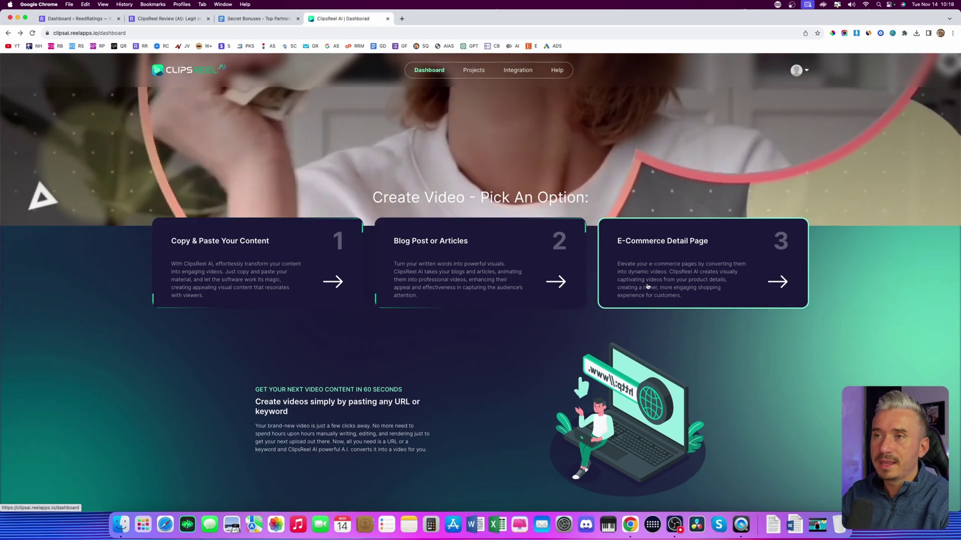
{"action": "scroll", "coordinate": [513, 316], "scroll_direction": "up", "scroll_amount": 5}
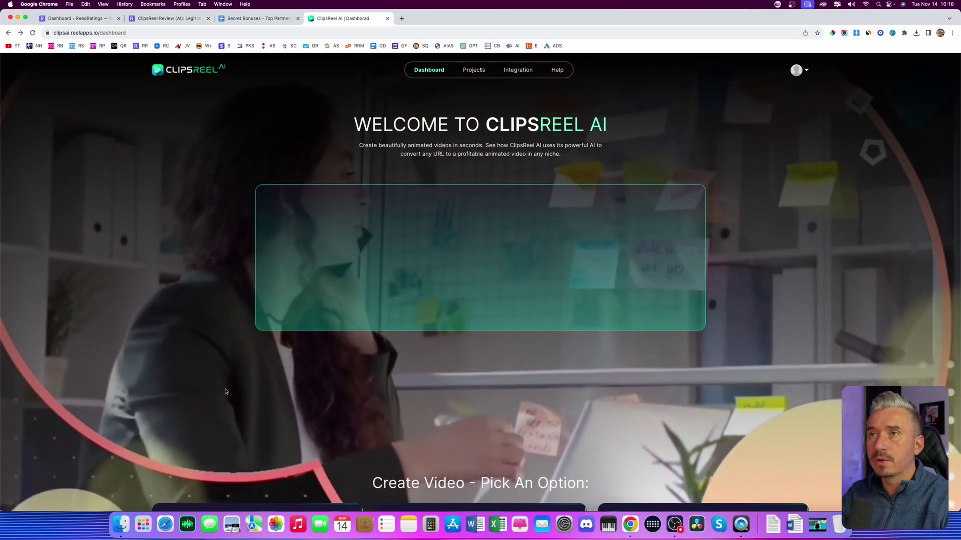
{"action": "scroll", "coordinate": [225, 391], "scroll_direction": "down", "scroll_amount": 3}
{"action": "scroll", "coordinate": [225, 391], "scroll_direction": "down", "scroll_amount": 10}
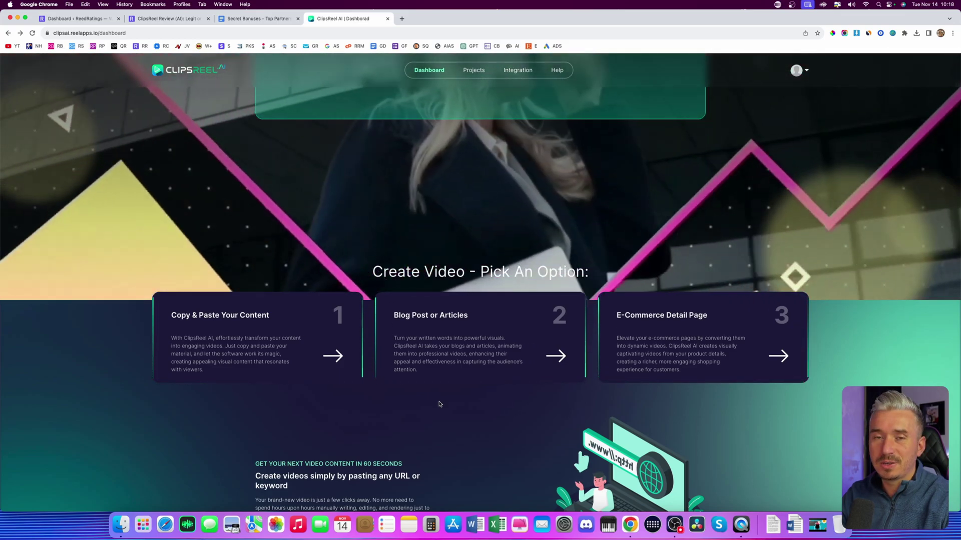
{"action": "key", "text": "ctrl+Up"}
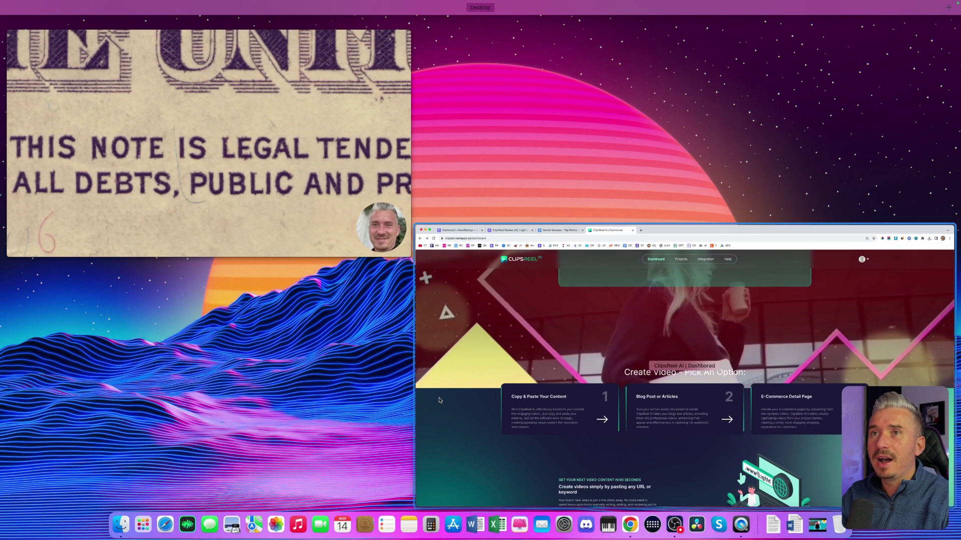
Bring the output.mp4 QuickTime window forward, hide Chrome, and start playback
{"action": "left_click", "coordinate": [364, 210]}
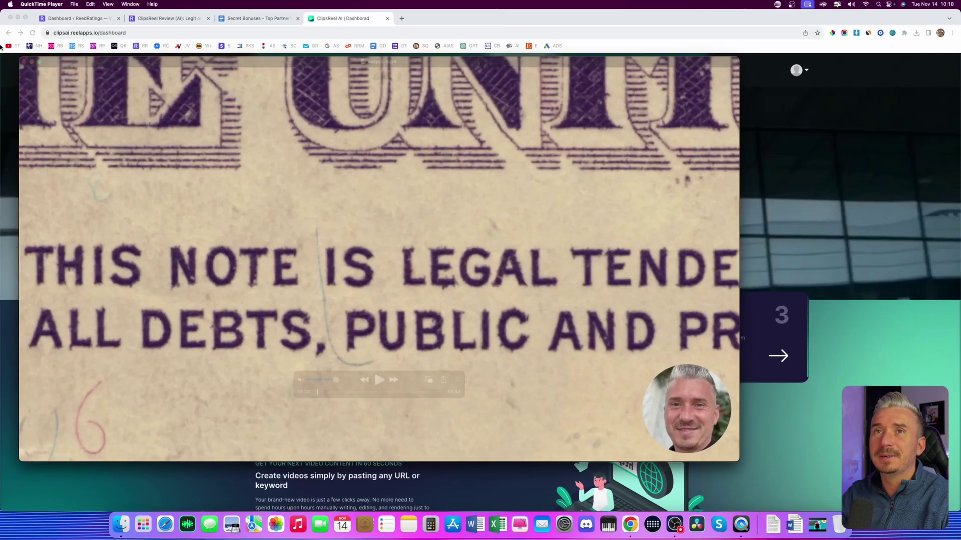
{"action": "left_click", "coordinate": [17, 18]}
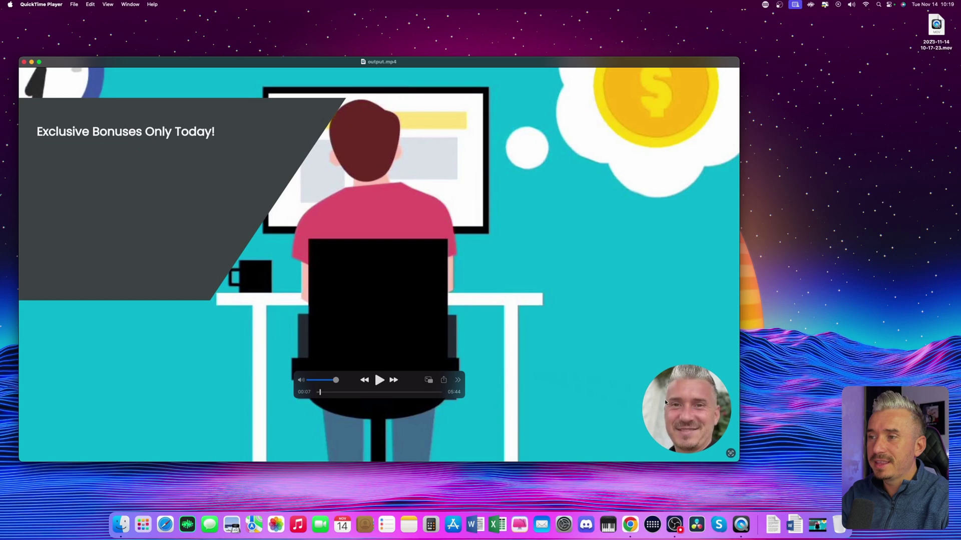
{"action": "key", "text": "space"}
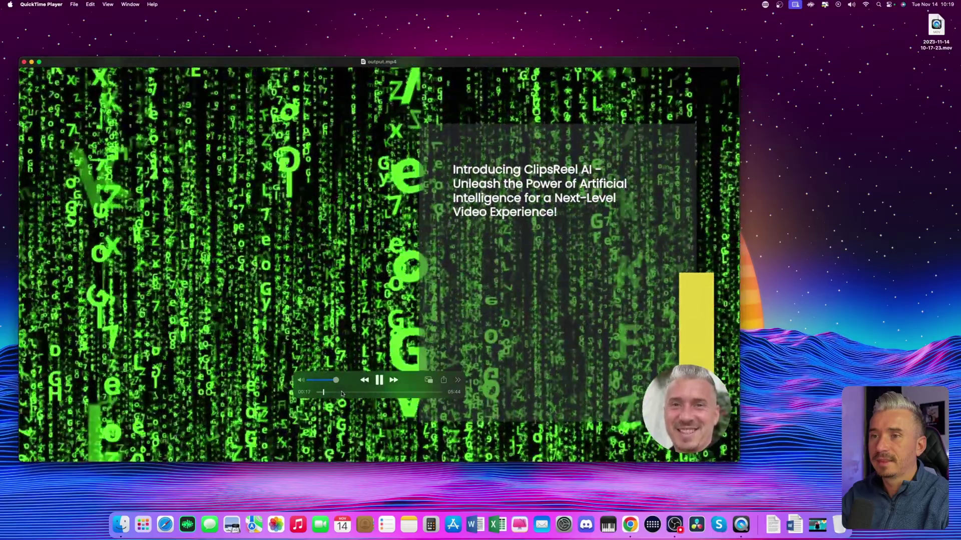
Seek through the beach, pricing and final scenes, then close the video and return to Chrome
{"action": "left_click", "coordinate": [343, 393]}
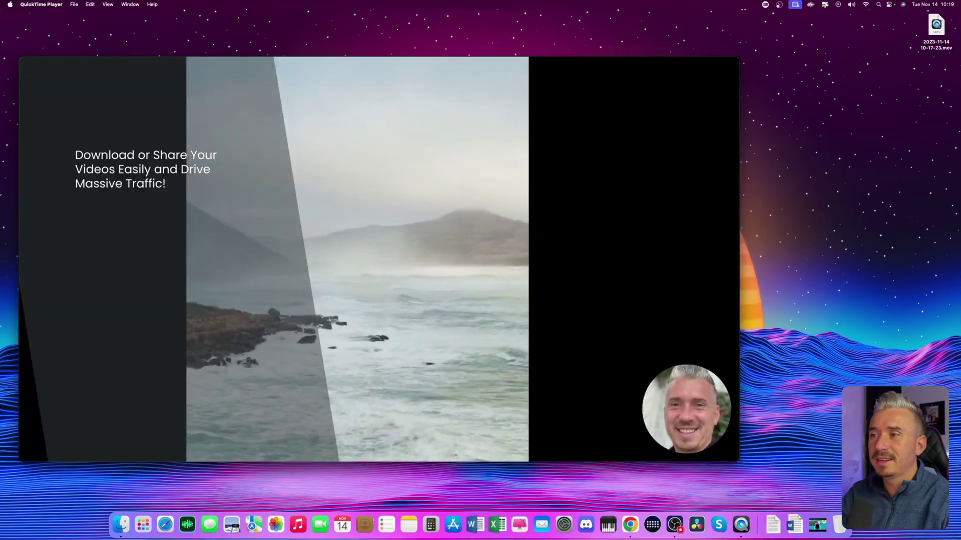
{"action": "key", "text": "space"}
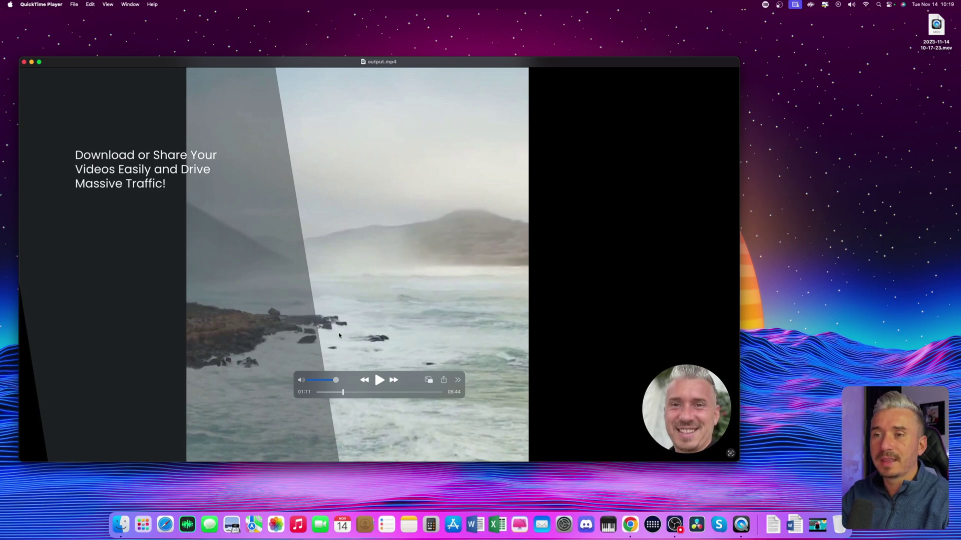
{"action": "left_click", "coordinate": [380, 377]}
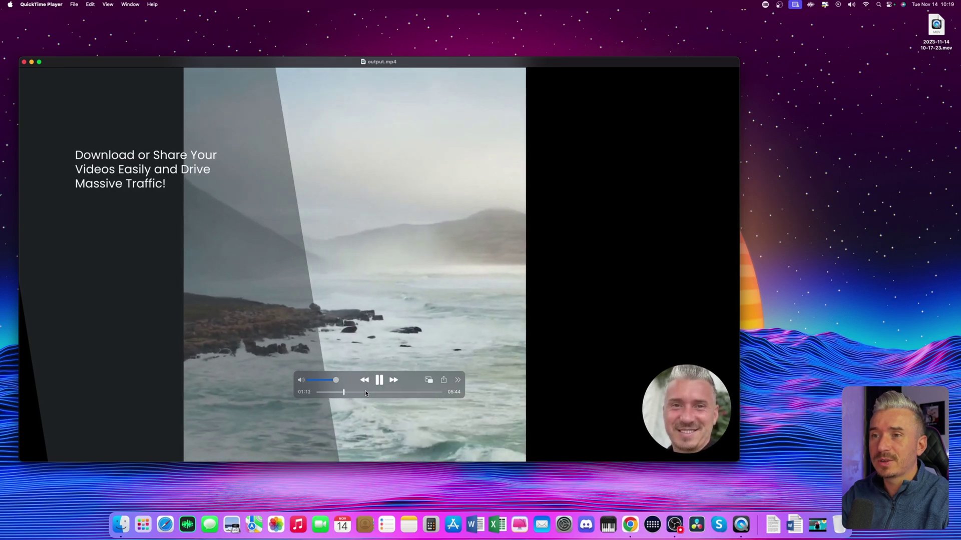
{"action": "left_click", "coordinate": [366, 393]}
{"action": "left_click", "coordinate": [390, 392]}
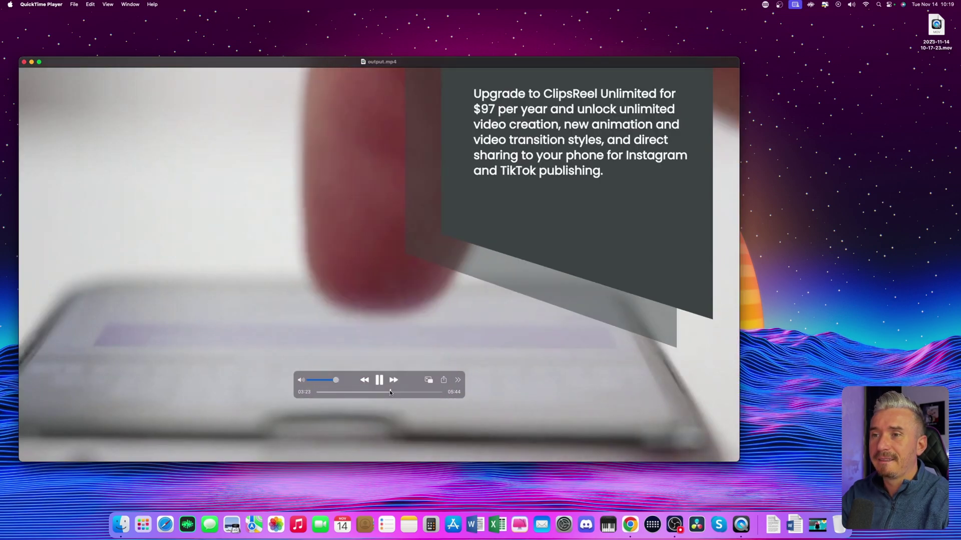
{"action": "left_click", "coordinate": [414, 392]}
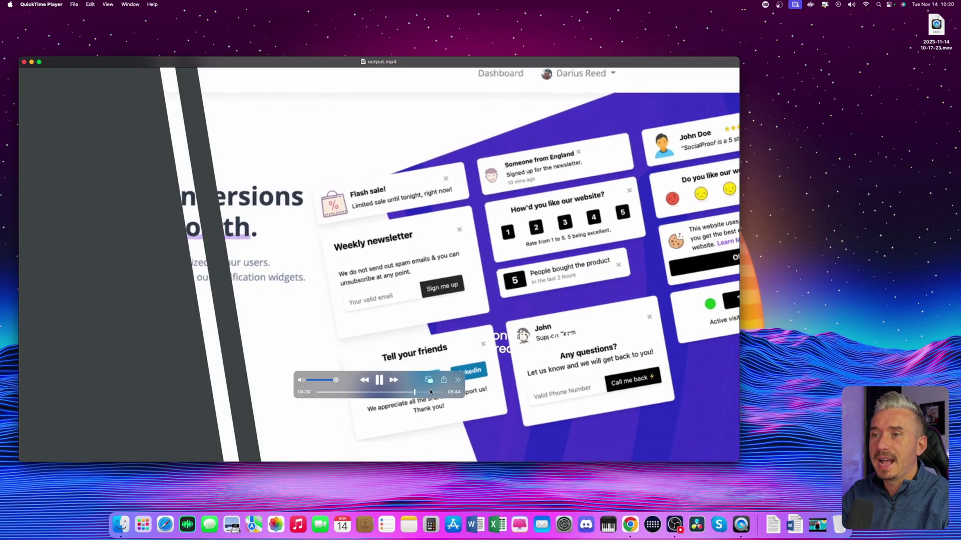
{"action": "left_click", "coordinate": [428, 392]}
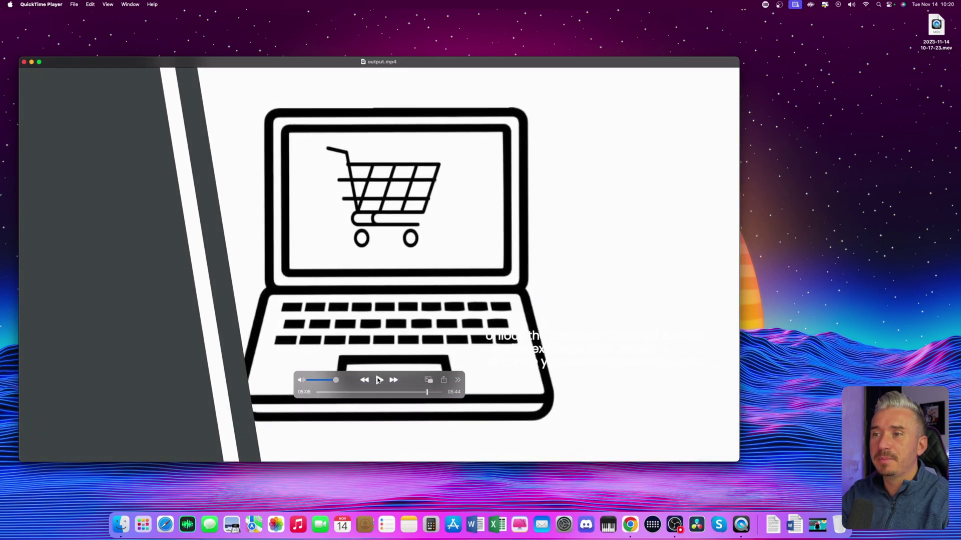
{"action": "left_click", "coordinate": [24, 62]}
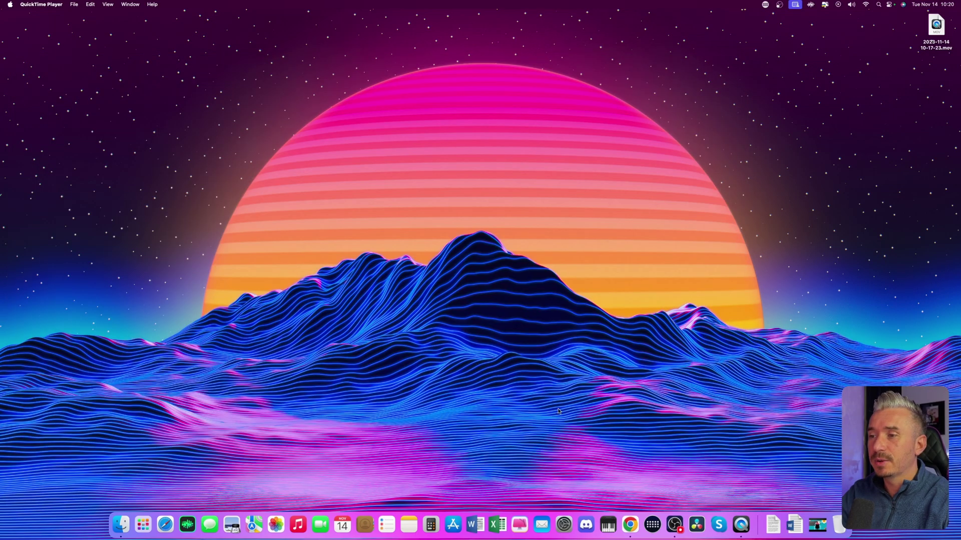
{"action": "left_click", "coordinate": [633, 528]}
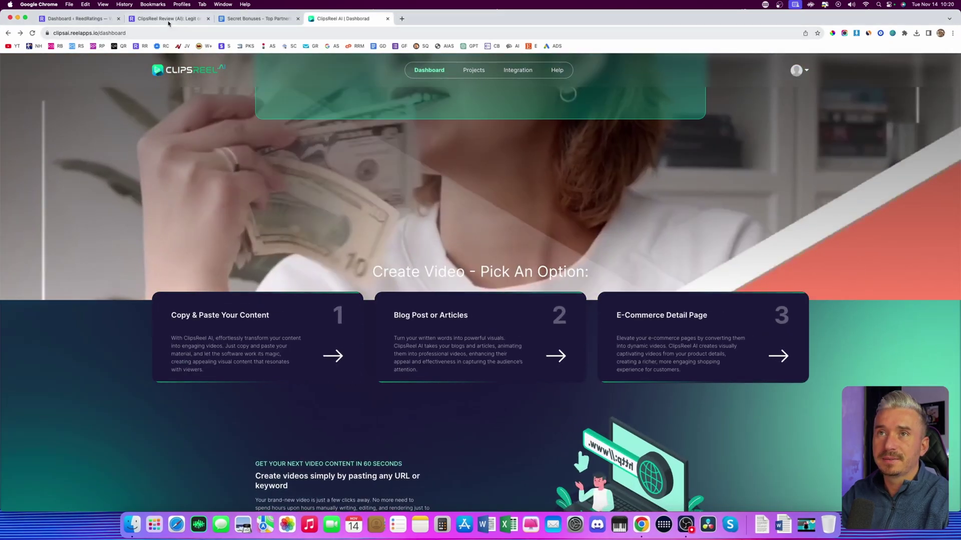
Switch to the review article and scroll through its pricing, OTOs and bonuses sections
{"action": "left_click", "coordinate": [167, 19]}
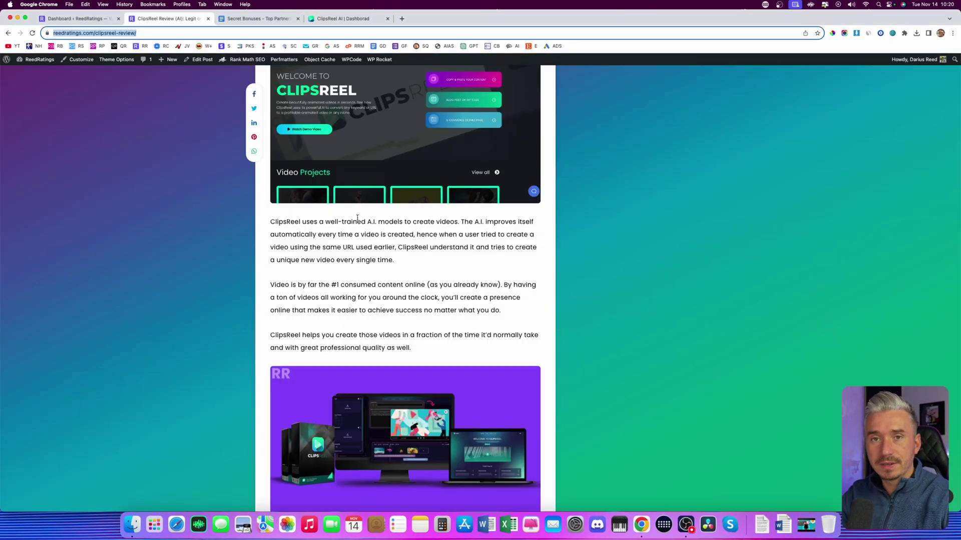
{"action": "scroll", "coordinate": [354, 319], "scroll_direction": "up", "scroll_amount": 10}
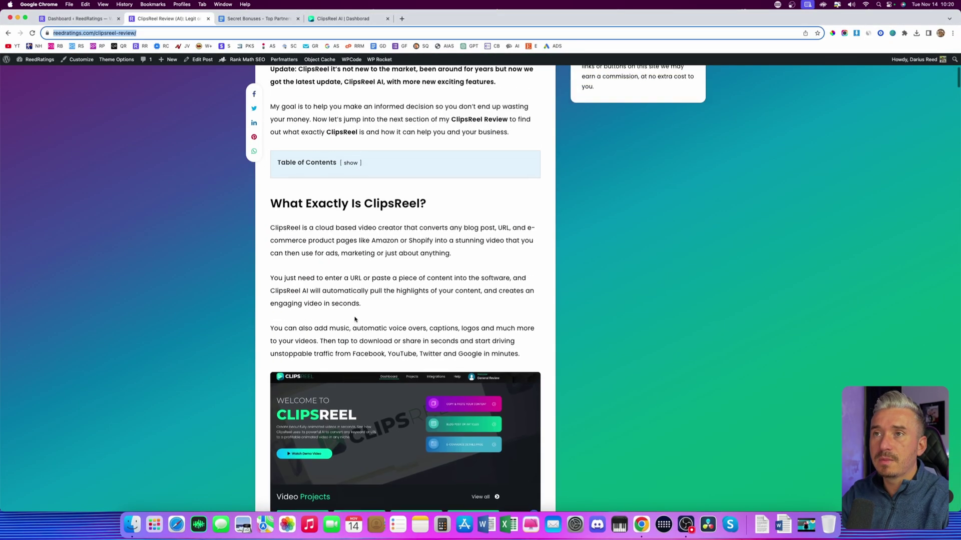
{"action": "scroll", "coordinate": [405, 399], "scroll_direction": "down", "scroll_amount": 15}
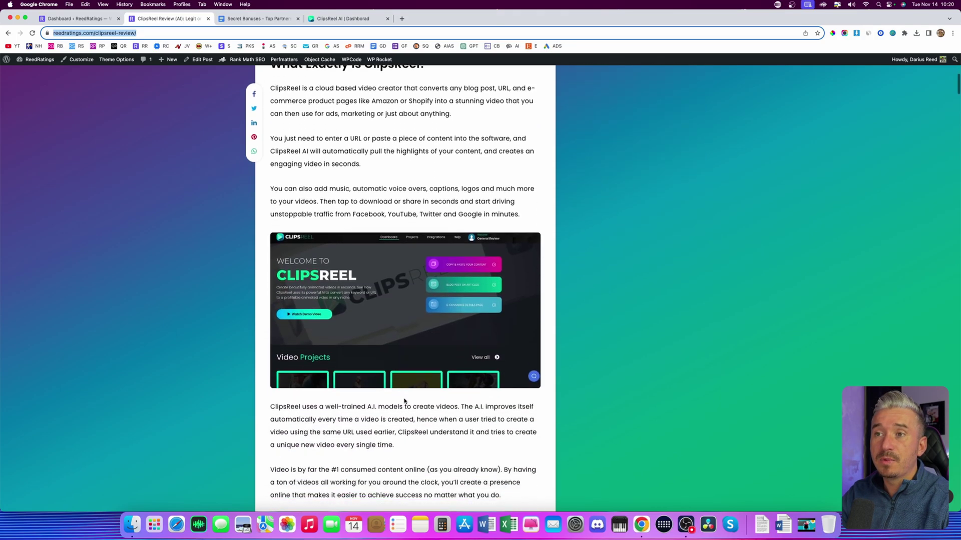
{"action": "scroll", "coordinate": [404, 398], "scroll_direction": "down", "scroll_amount": 20}
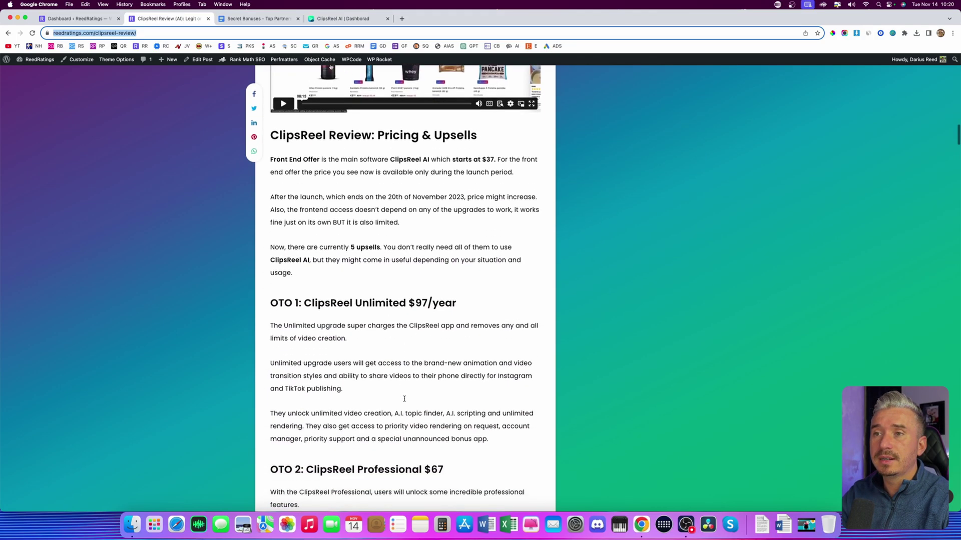
{"action": "scroll", "coordinate": [405, 400], "scroll_direction": "down", "scroll_amount": 7}
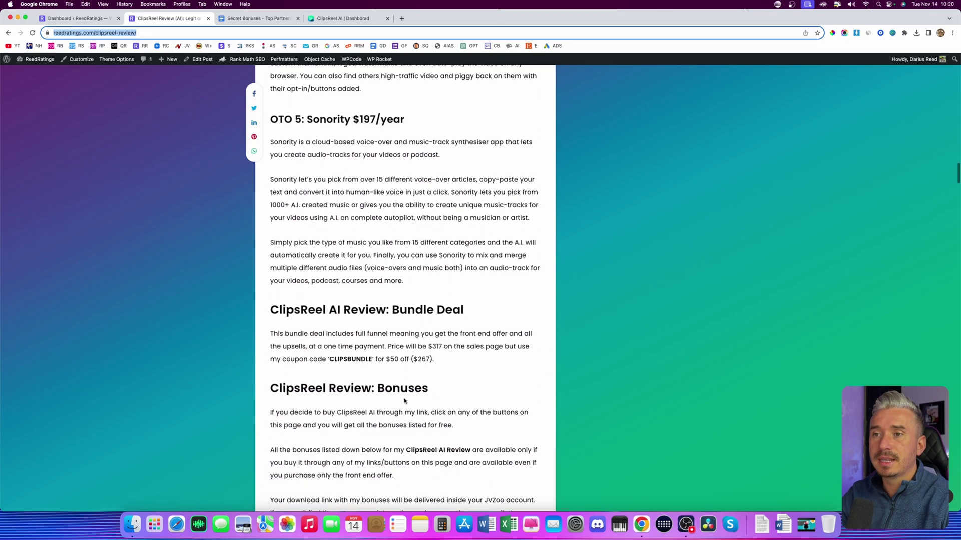
{"action": "scroll", "coordinate": [319, 344], "scroll_direction": "down", "scroll_amount": 5}
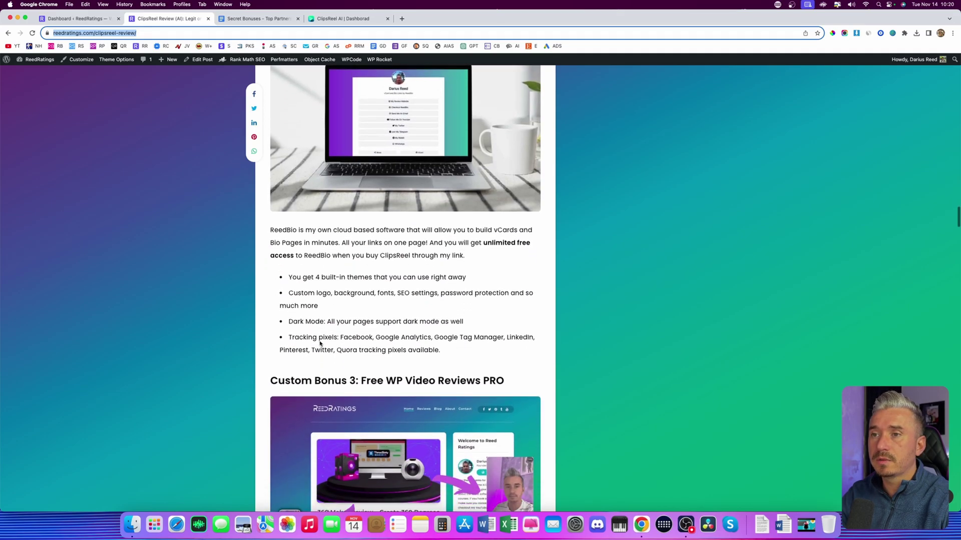
{"action": "scroll", "coordinate": [319, 342], "scroll_direction": "down", "scroll_amount": 10}
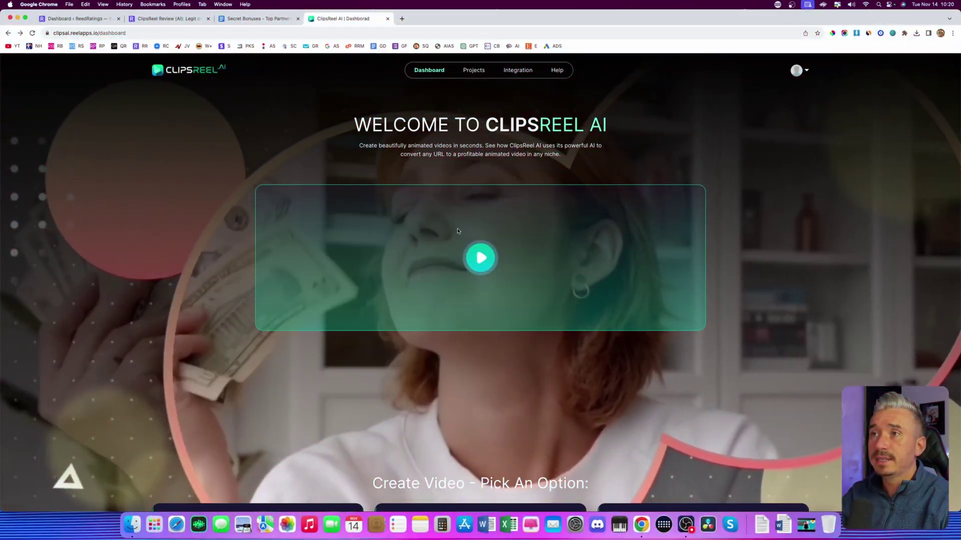
{"action": "scroll", "coordinate": [457, 232], "scroll_direction": "down", "scroll_amount": 4}
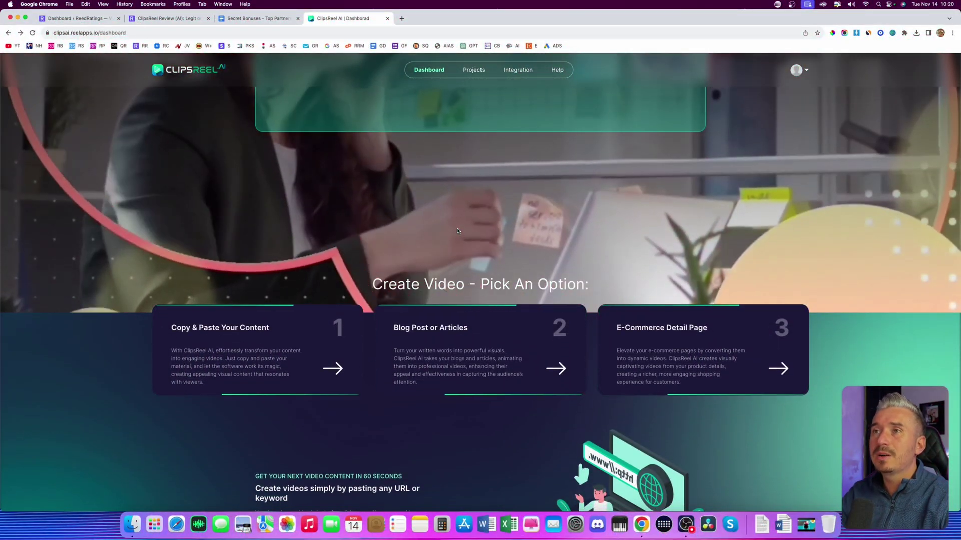
{"action": "scroll", "coordinate": [361, 266], "scroll_direction": "down", "scroll_amount": 1}
{"action": "scroll", "coordinate": [361, 267], "scroll_direction": "up", "scroll_amount": 5}
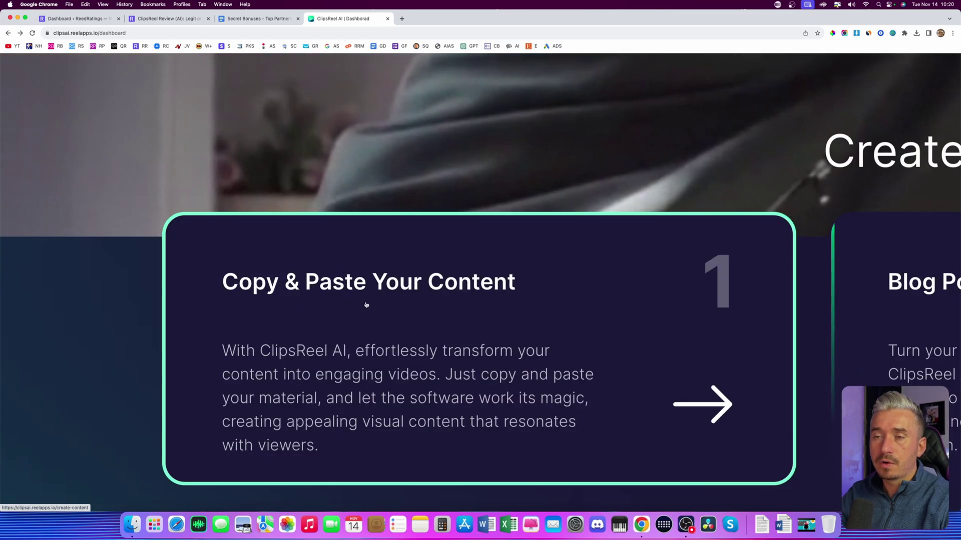
{"action": "scroll", "coordinate": [365, 305], "scroll_direction": "down", "scroll_amount": 5}
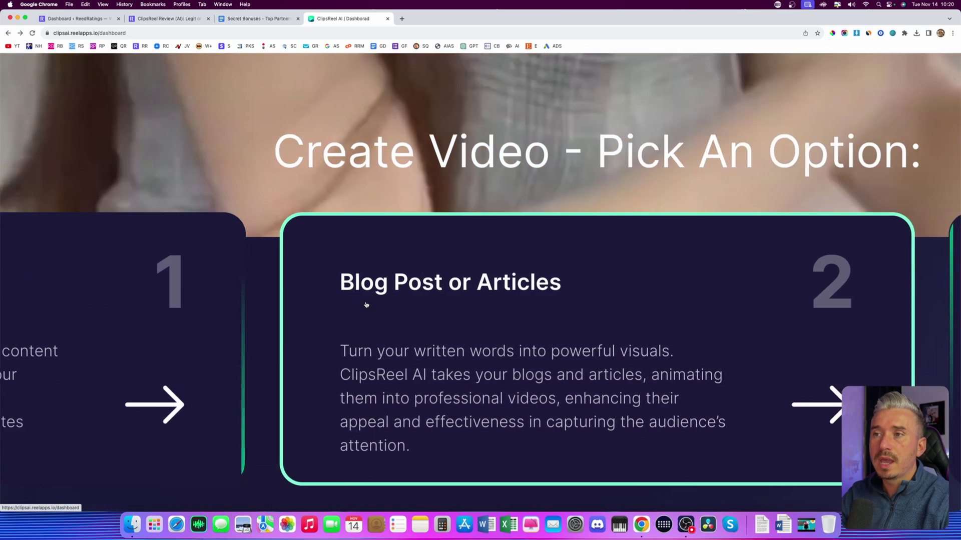
{"action": "scroll", "coordinate": [544, 318], "scroll_direction": "up", "scroll_amount": 5}
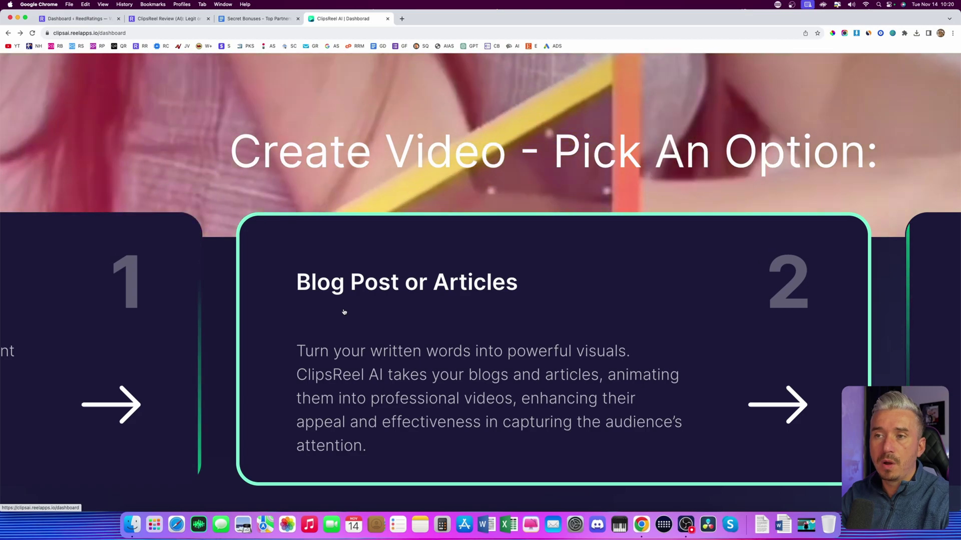
{"action": "scroll", "coordinate": [344, 312], "scroll_direction": "down", "scroll_amount": 5}
{"action": "scroll", "coordinate": [472, 322], "scroll_direction": "up", "scroll_amount": 5}
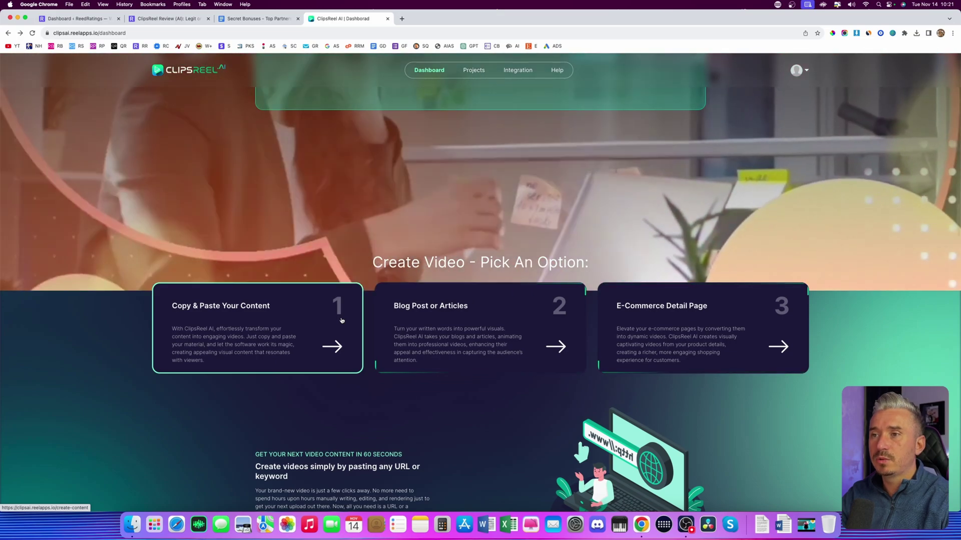
{"action": "left_click", "coordinate": [431, 328]}
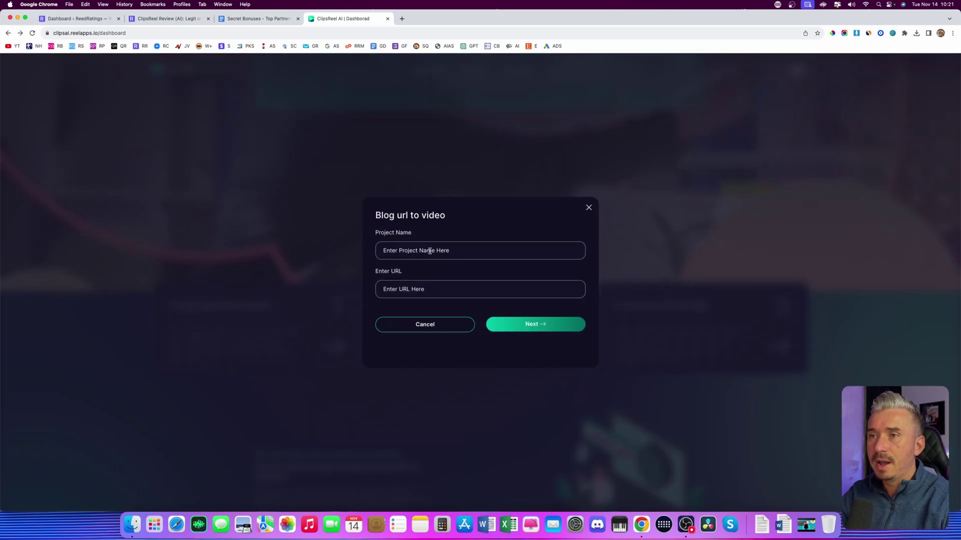
Name the project, paste the review post's URL as the source, and submit it for import
{"action": "left_click", "coordinate": [440, 252]}
{"action": "type", "text": "Darius 1"}
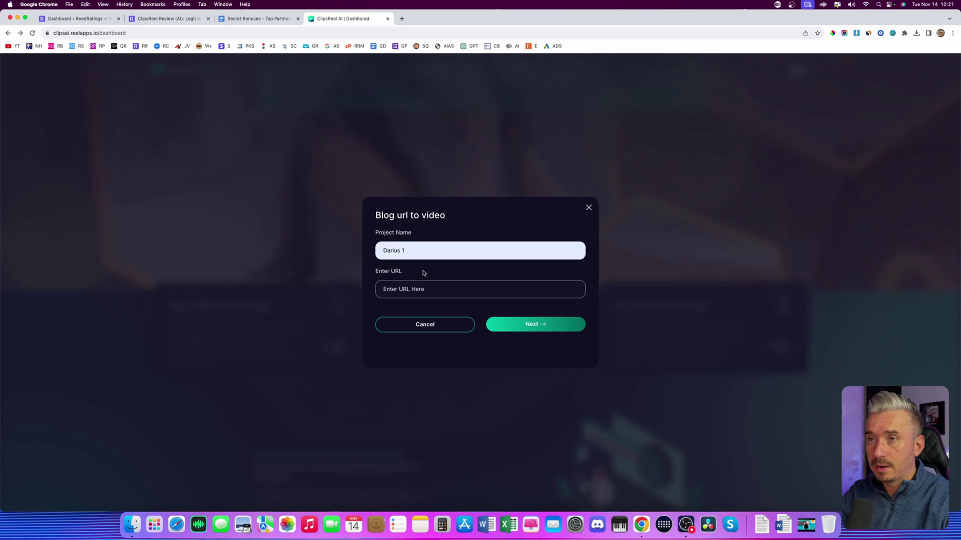
{"action": "left_click", "coordinate": [170, 20]}
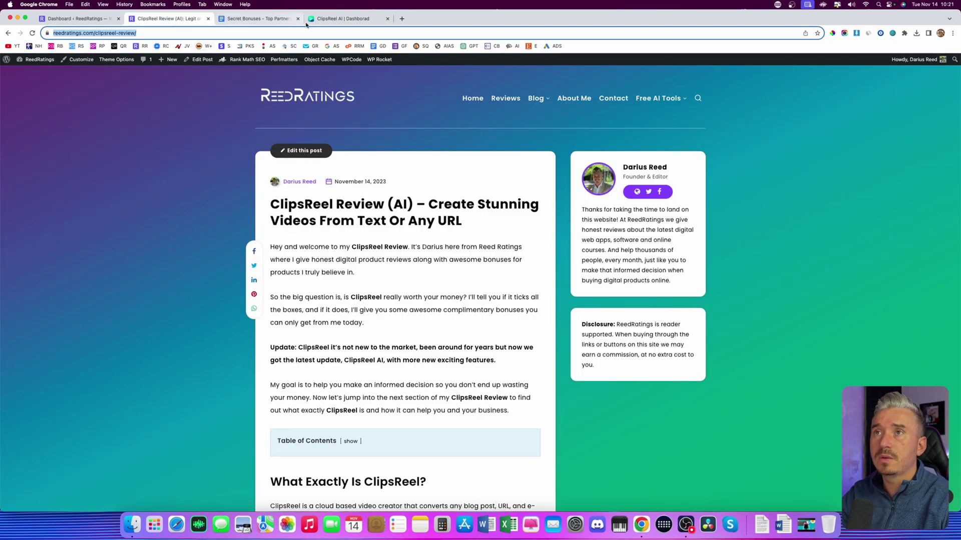
{"action": "left_click", "coordinate": [320, 19]}
{"action": "type", "text": "https://reedratings.com/clipsreel-review/"}
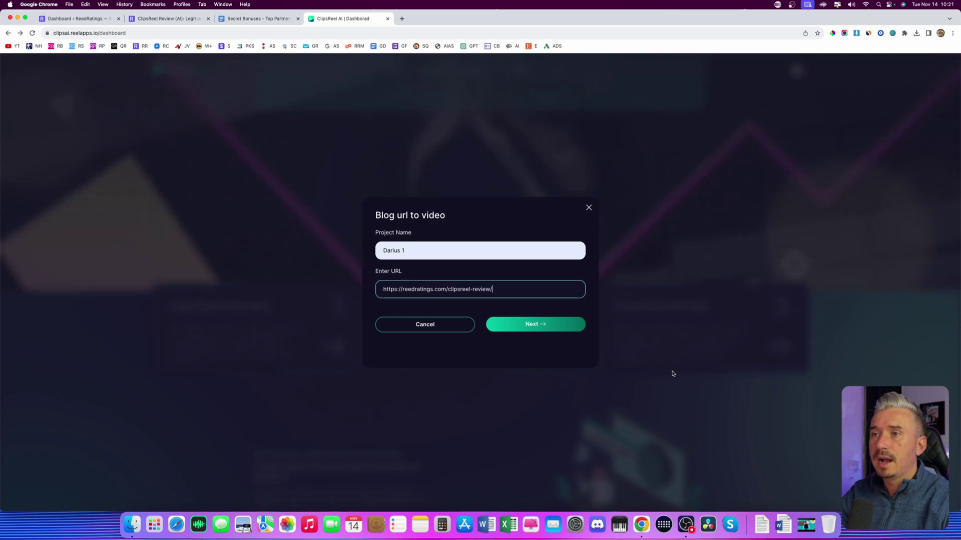
{"action": "left_click", "coordinate": [535, 322]}
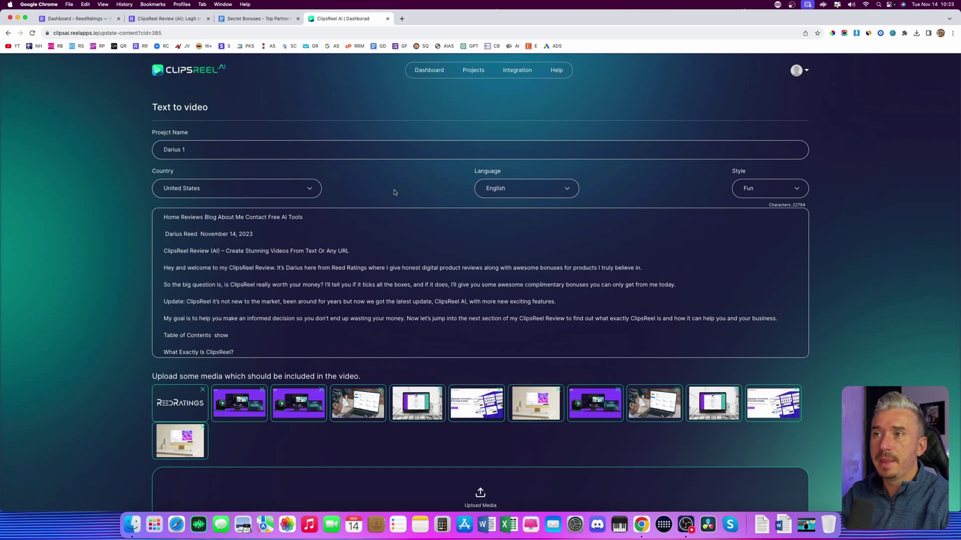
Keep the Country as United States and the Language as English
{"action": "left_click", "coordinate": [241, 188]}
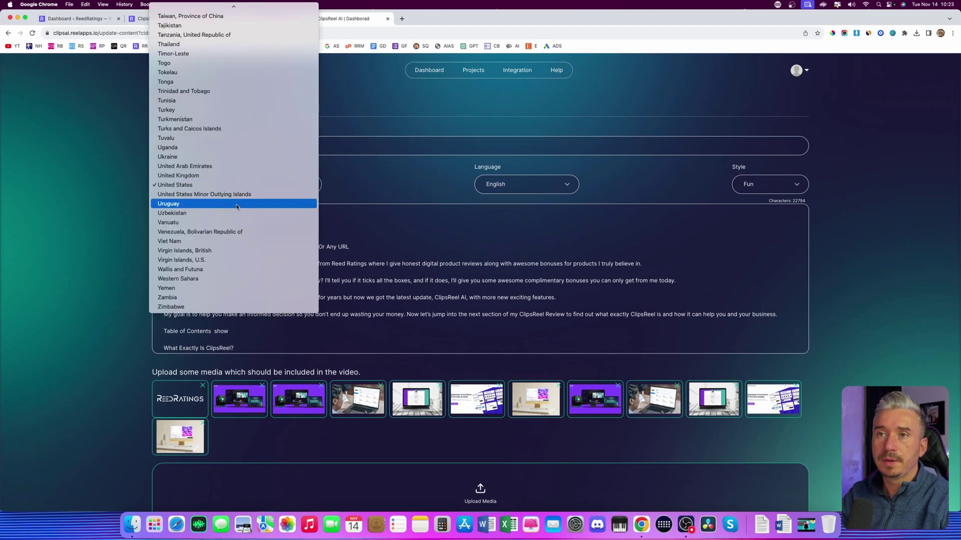
{"action": "scroll", "coordinate": [237, 206], "scroll_direction": "up", "scroll_amount": 15}
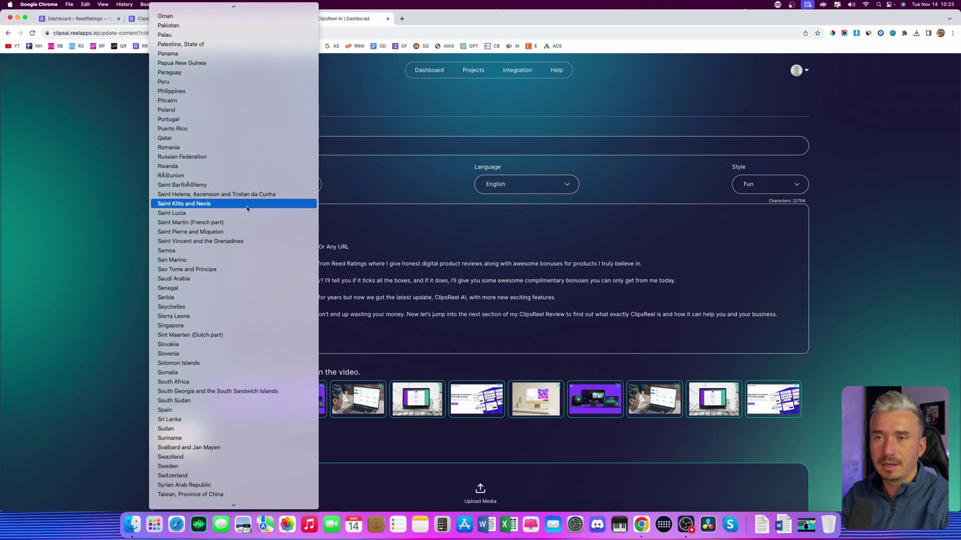
{"action": "scroll", "coordinate": [246, 208], "scroll_direction": "down", "scroll_amount": 3}
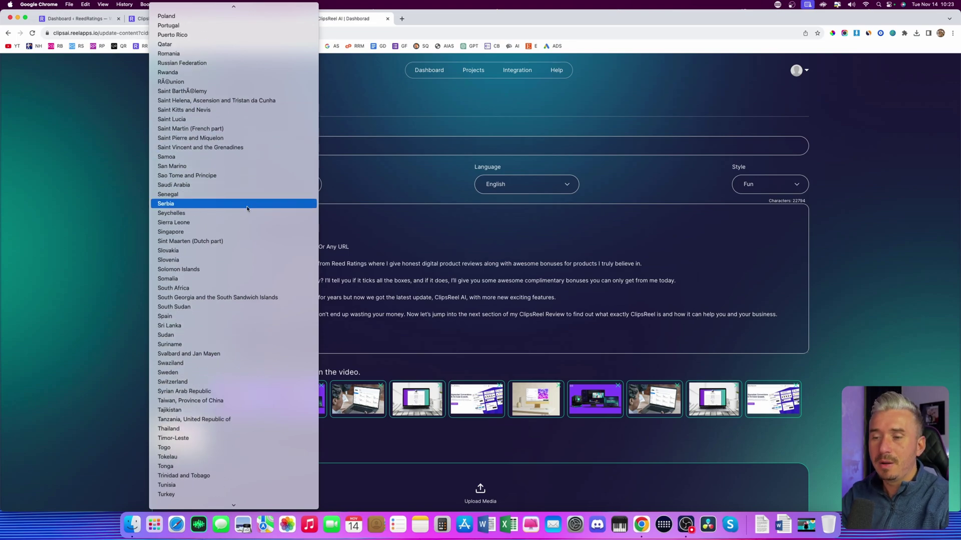
{"action": "scroll", "coordinate": [207, 488], "scroll_direction": "down", "scroll_amount": 2}
{"action": "scroll", "coordinate": [197, 490], "scroll_direction": "down", "scroll_amount": 3}
{"action": "left_click", "coordinate": [189, 449]}
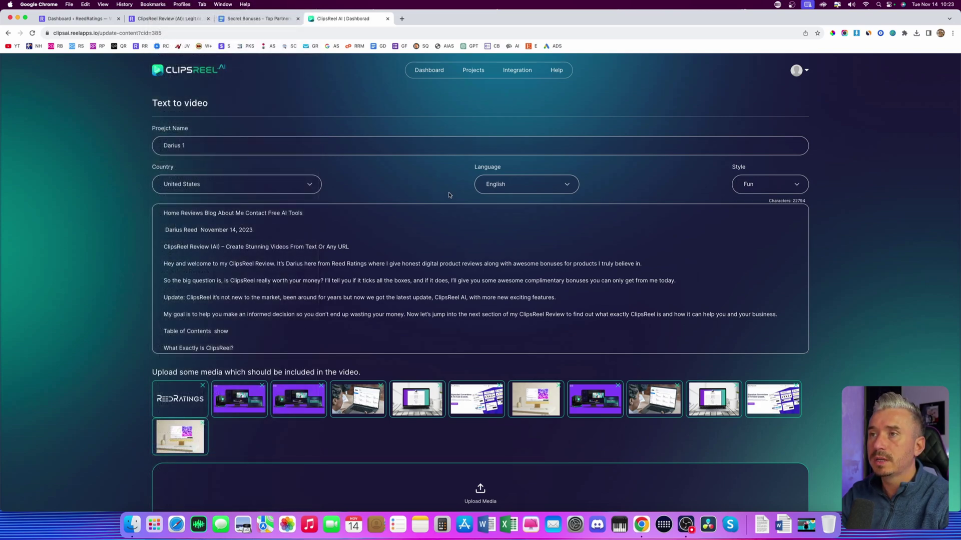
{"action": "left_click", "coordinate": [500, 185]}
{"action": "scroll", "coordinate": [511, 269], "scroll_direction": "down", "scroll_amount": 10}
{"action": "scroll", "coordinate": [511, 270], "scroll_direction": "up", "scroll_amount": 10}
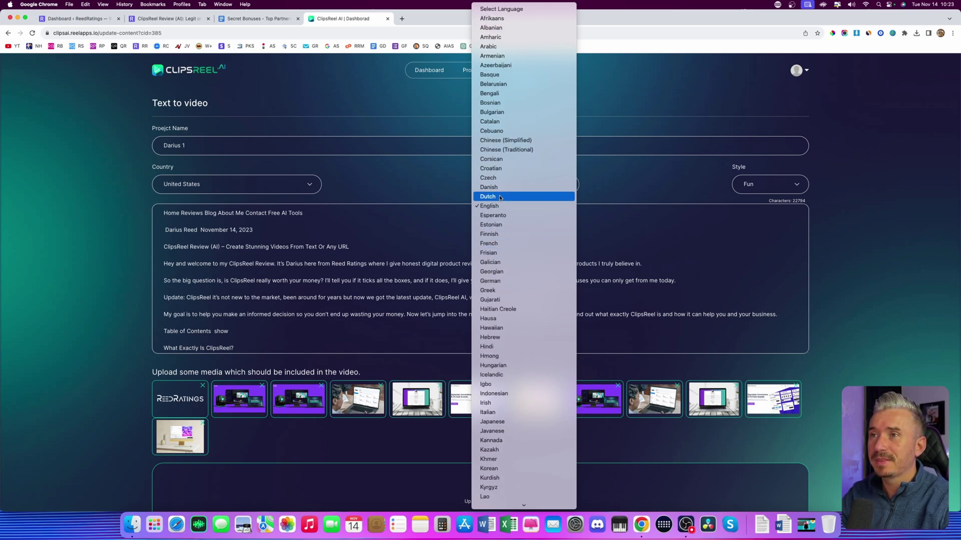
{"action": "left_click", "coordinate": [499, 204]}
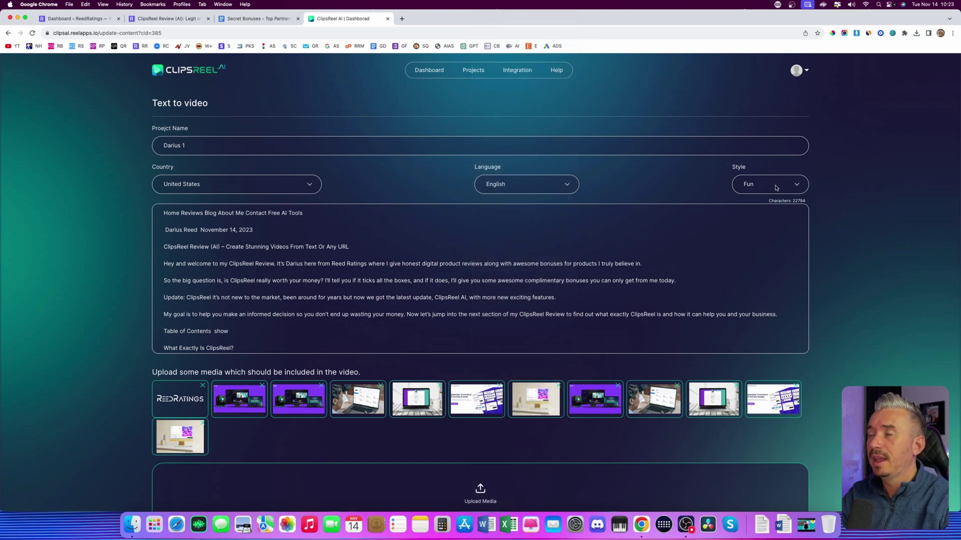
Change the video style from Fun to Promo
{"action": "left_click", "coordinate": [754, 186]}
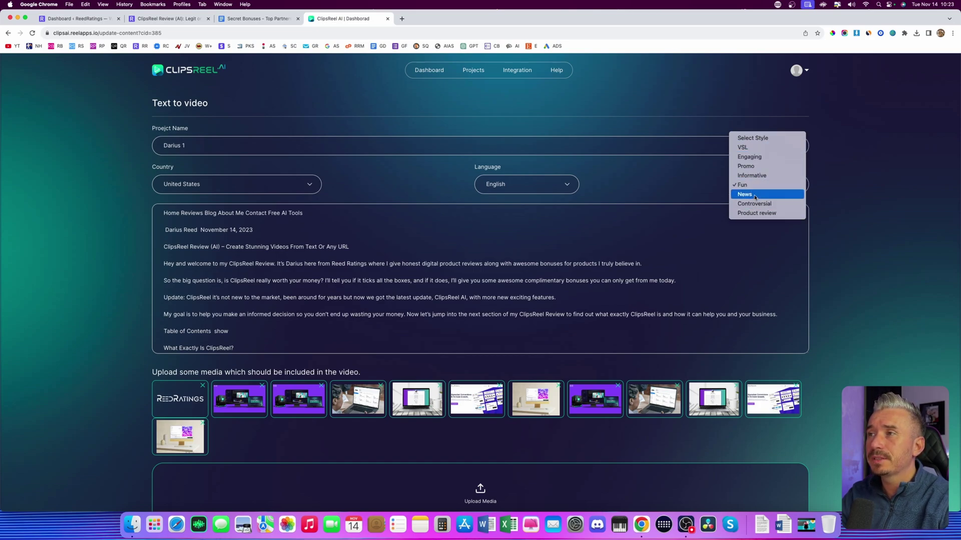
{"action": "left_click", "coordinate": [760, 166]}
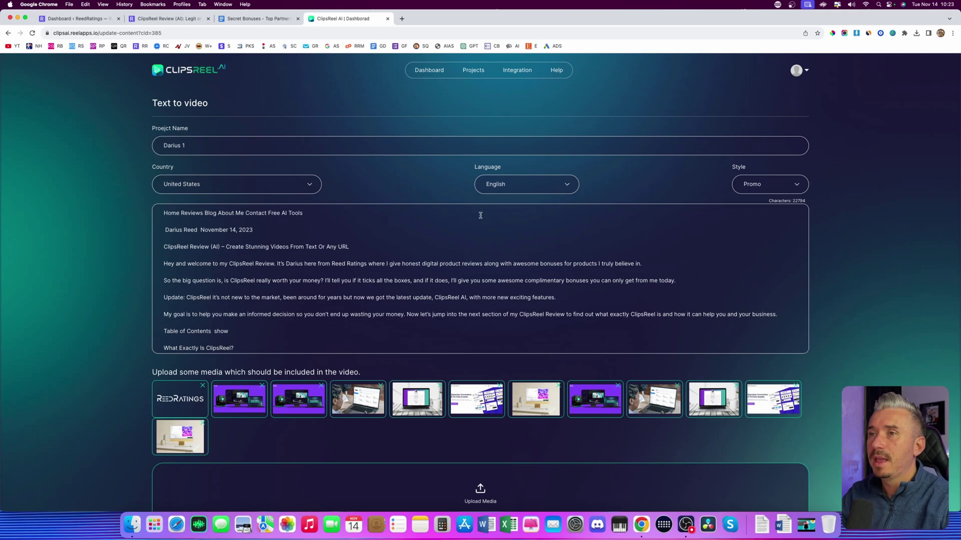
{"action": "scroll", "coordinate": [229, 277], "scroll_direction": "down", "scroll_amount": 10}
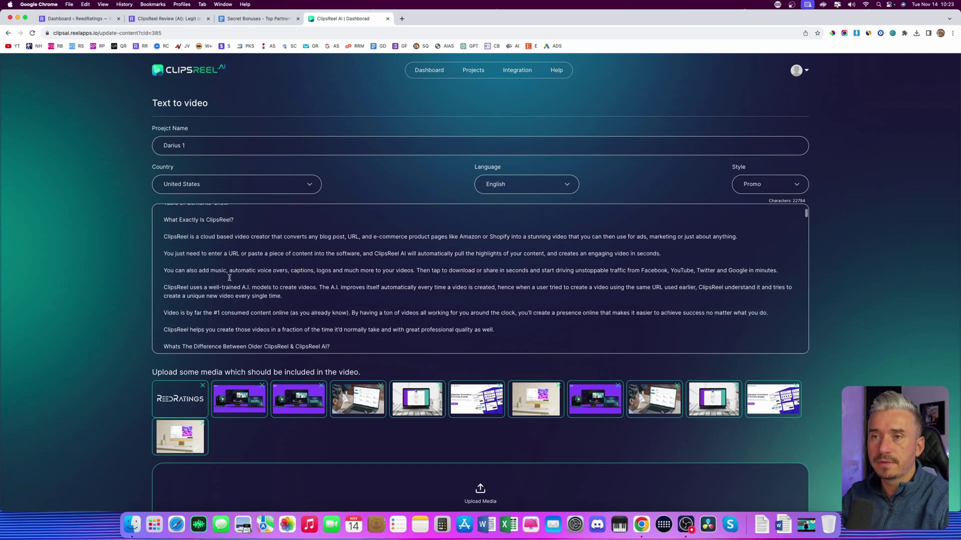
Delete the site menu, byline and leftover empty line from the top of the script
{"action": "scroll", "coordinate": [236, 286], "scroll_direction": "up", "scroll_amount": 10}
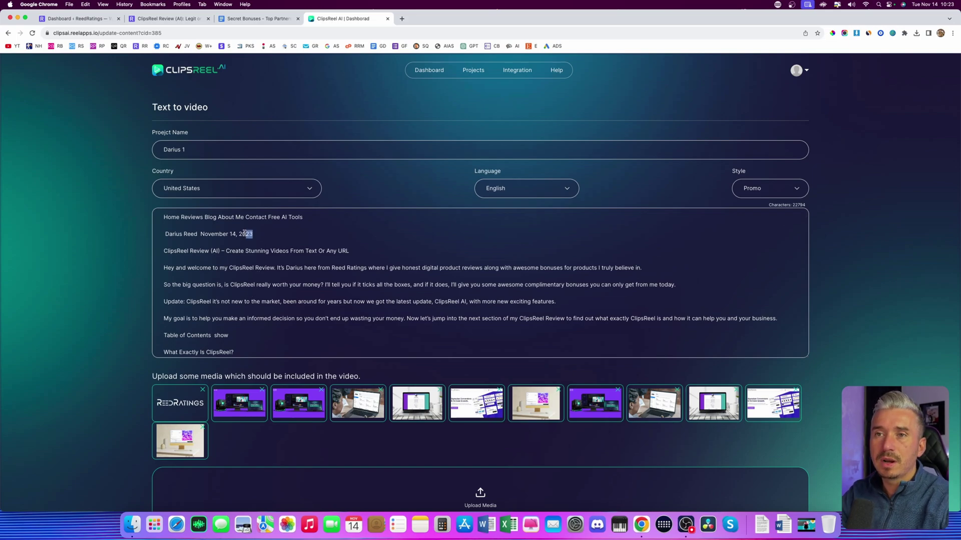
{"action": "left_click_drag", "start_coordinate": [249, 233], "coordinate": [152, 212]}
{"action": "key", "text": "BackSpace"}
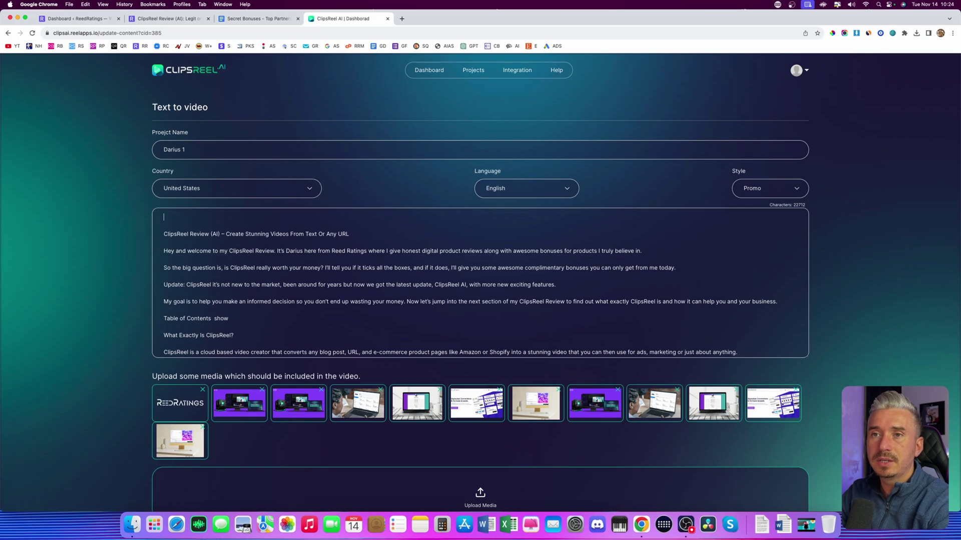
{"action": "key", "text": "BackSpace"}
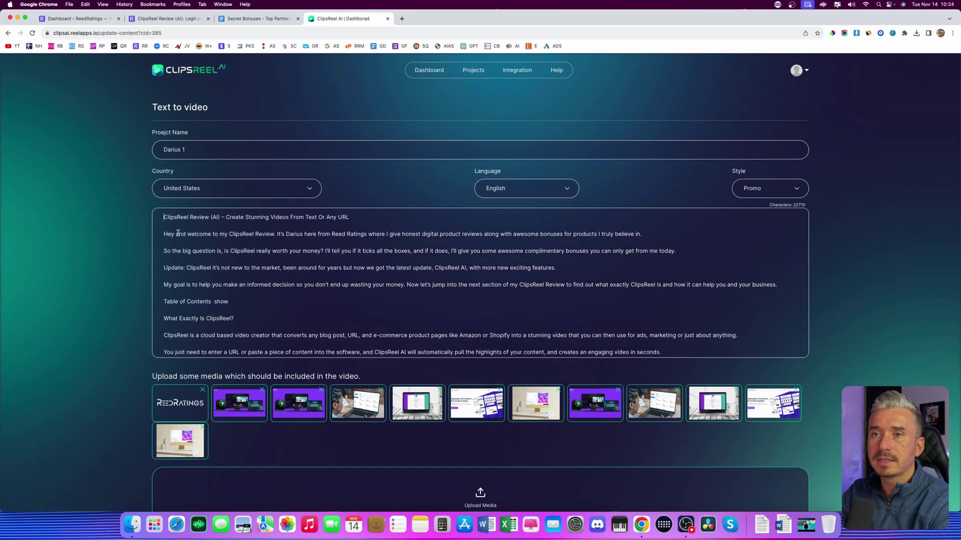
Compare against the original article and delete the Table of Contents line from the script
{"action": "left_click", "coordinate": [171, 21]}
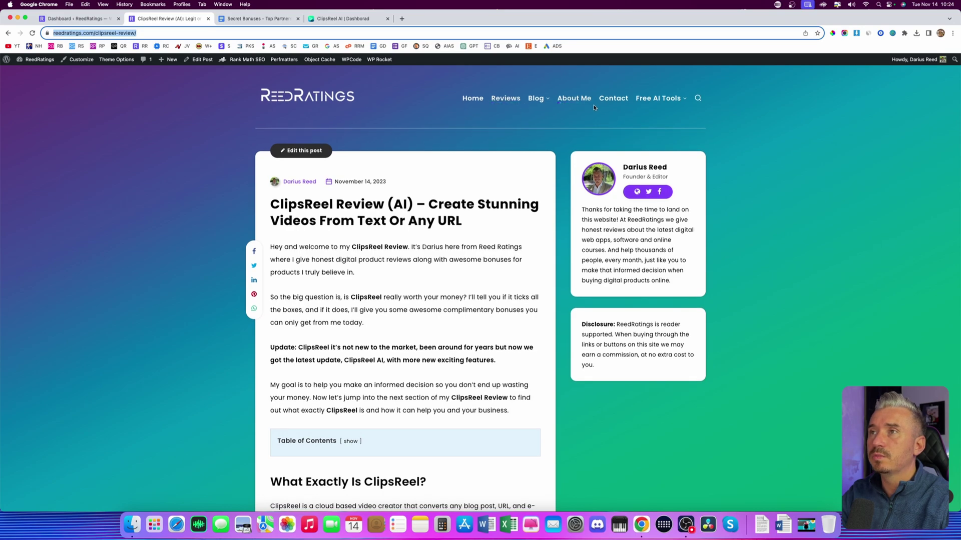
{"action": "left_click", "coordinate": [360, 19]}
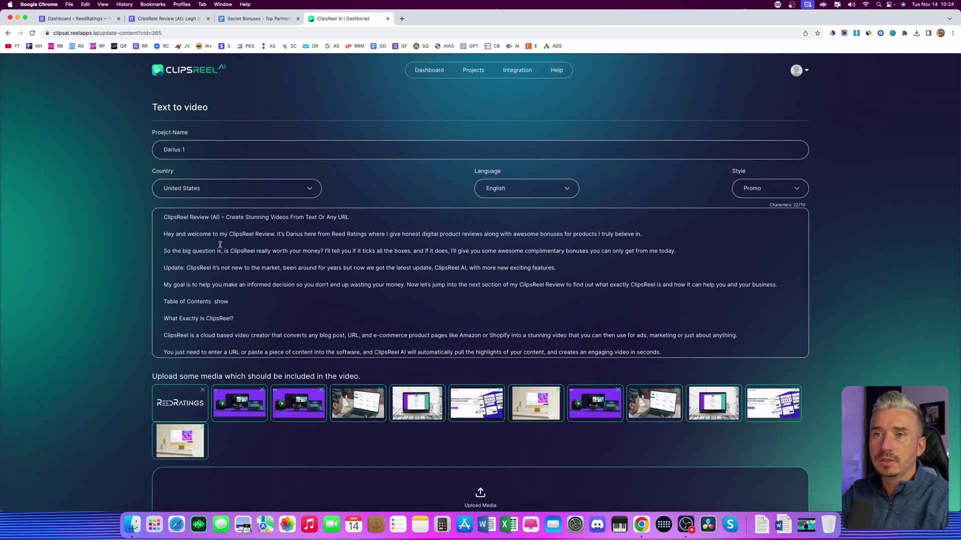
{"action": "scroll", "coordinate": [218, 297], "scroll_direction": "down", "scroll_amount": 1}
{"action": "triple_click", "coordinate": [192, 280]}
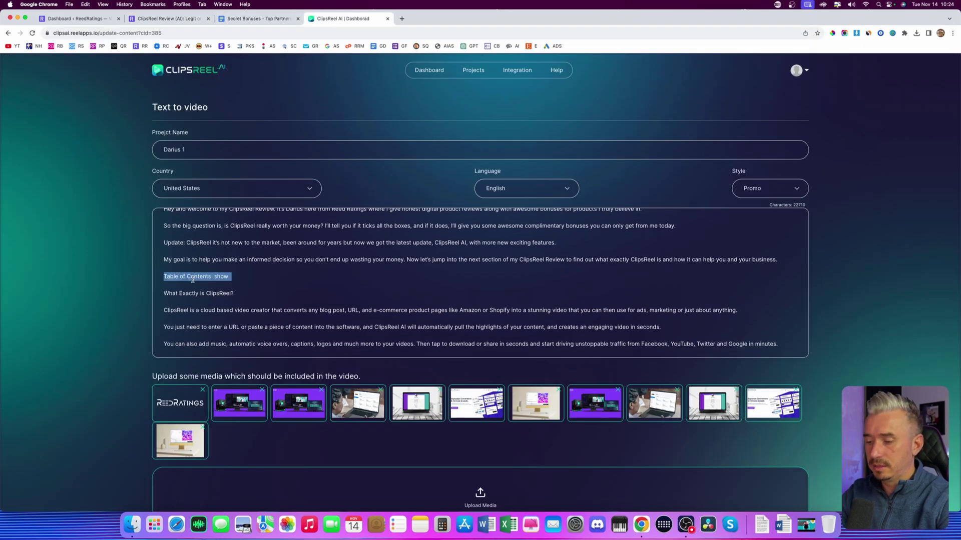
{"action": "key", "text": "BackSpace"}
{"action": "key", "text": "BackSpace"}
Remove the trailing empty lines and footer link text at the end of the script
{"action": "scroll", "coordinate": [480, 282], "scroll_direction": "down", "scroll_amount": 10}
{"action": "scroll", "coordinate": [480, 283], "scroll_direction": "down", "scroll_amount": 15}
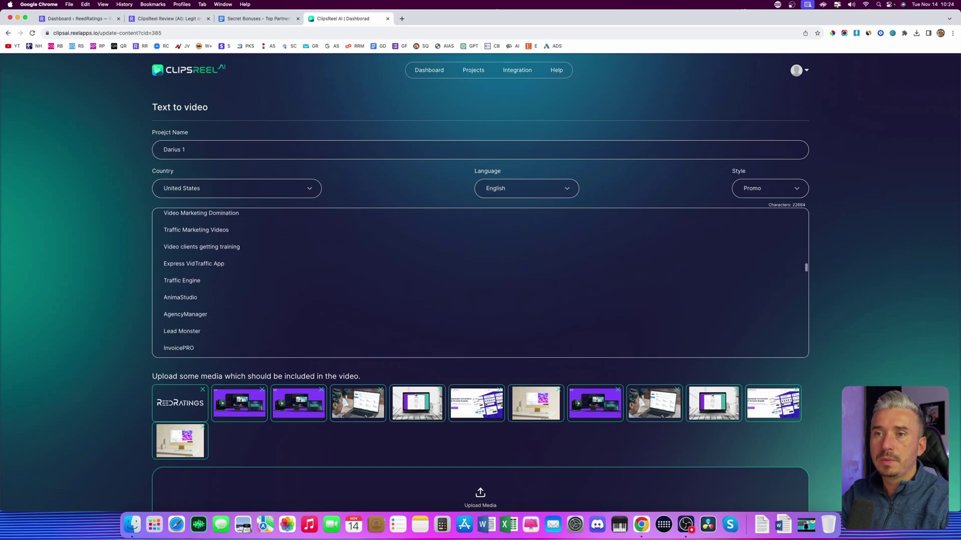
{"action": "scroll", "coordinate": [480, 283], "scroll_direction": "down", "scroll_amount": 15}
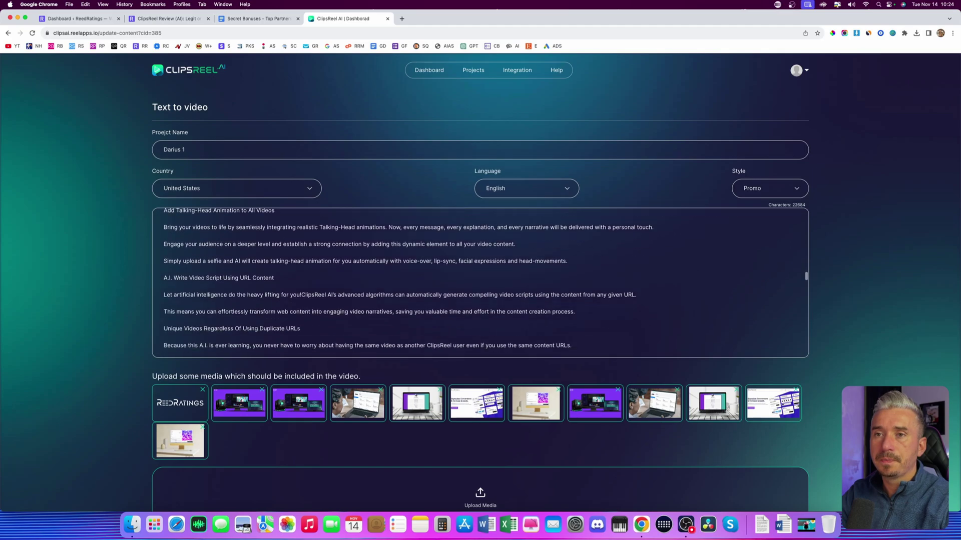
{"action": "scroll", "coordinate": [230, 280], "scroll_direction": "down", "scroll_amount": 15}
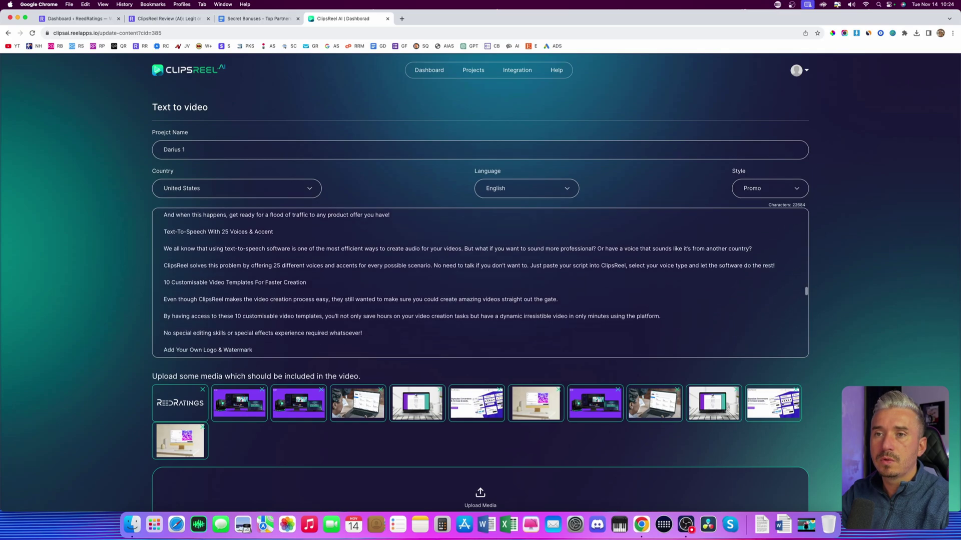
{"action": "scroll", "coordinate": [230, 280], "scroll_direction": "down", "scroll_amount": 2}
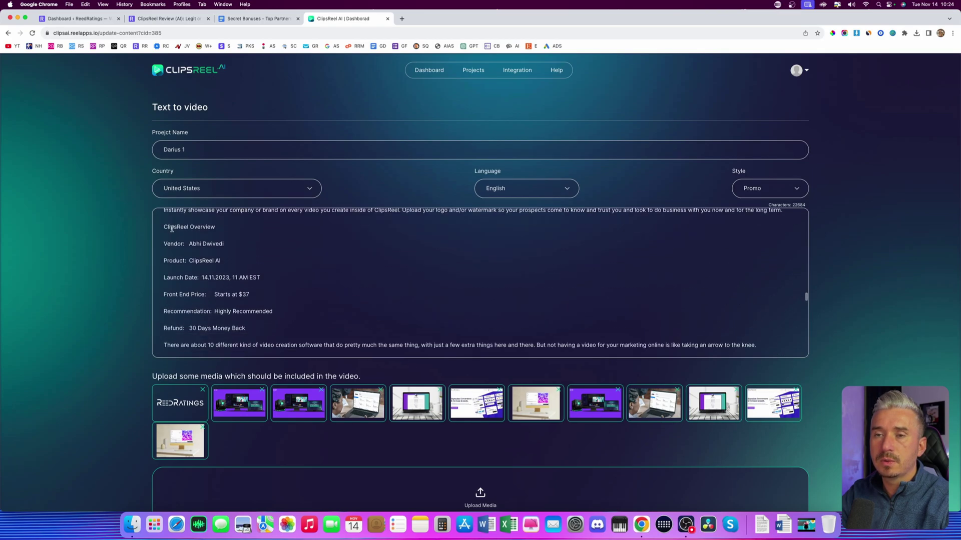
{"action": "key", "text": "super+z"}
{"action": "key", "text": "BackSpace"}
{"action": "key", "text": "BackSpace"}
{"action": "key", "text": "BackSpace"}
{"action": "key", "text": "BackSpace"}
{"action": "key", "text": "BackSpace"}
{"action": "key", "text": "BackSpace"}
{"action": "key", "text": "BackSpace"}
{"action": "key", "text": "BackSpace"}
{"action": "key", "text": "BackSpace"}
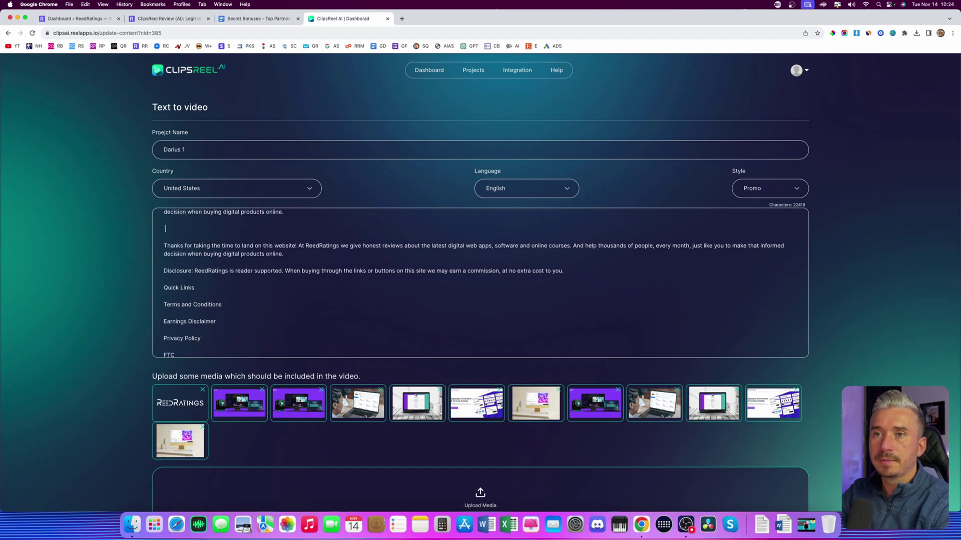
{"action": "left_click_drag", "start_coordinate": [164, 231], "coordinate": [200, 250]}
{"action": "scroll", "coordinate": [203, 308], "scroll_direction": "down", "scroll_amount": 4}
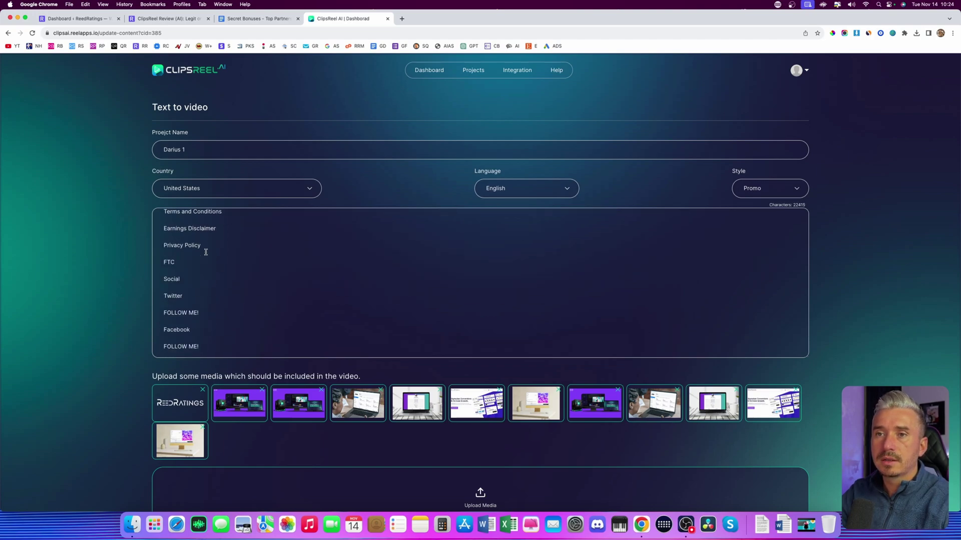
{"action": "left_click", "coordinate": [204, 311], "text": "shift"}
{"action": "key", "text": "BackSpace"}
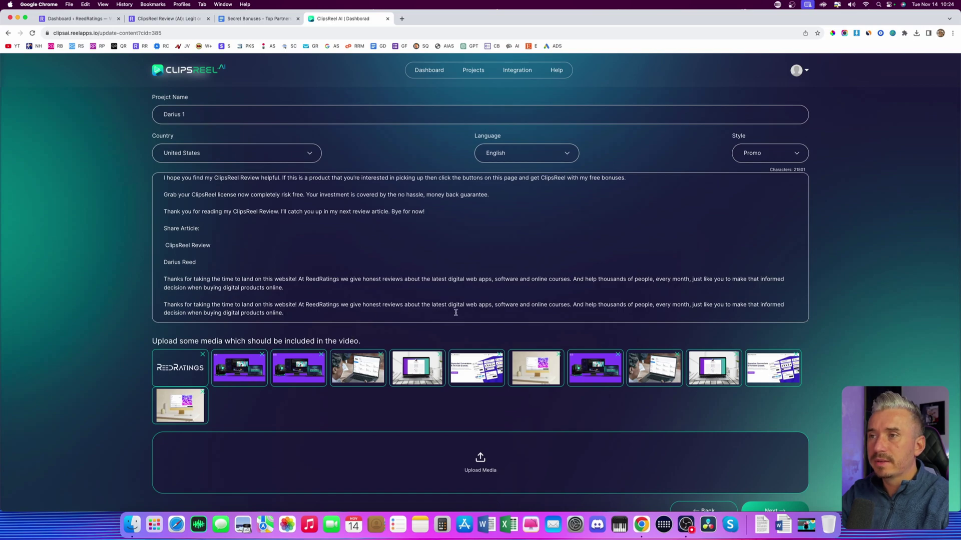
Zoom in to review the cleaned script, then restore the page to normal size
{"action": "scroll", "coordinate": [460, 311], "scroll_direction": "up", "scroll_amount": 2}
{"action": "scroll", "coordinate": [426, 250], "scroll_direction": "up", "scroll_amount": 10}
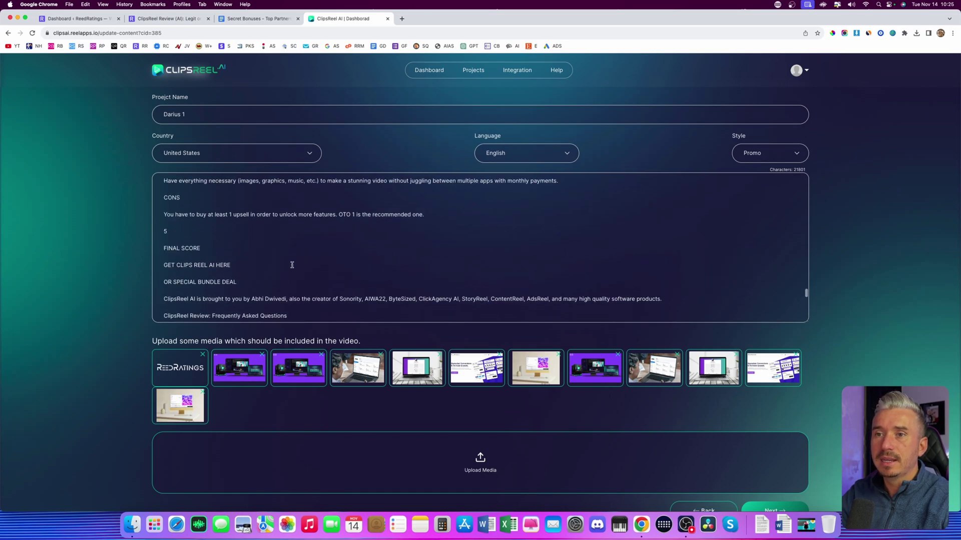
{"action": "scroll", "coordinate": [230, 320], "scroll_direction": "down", "scroll_amount": 1}
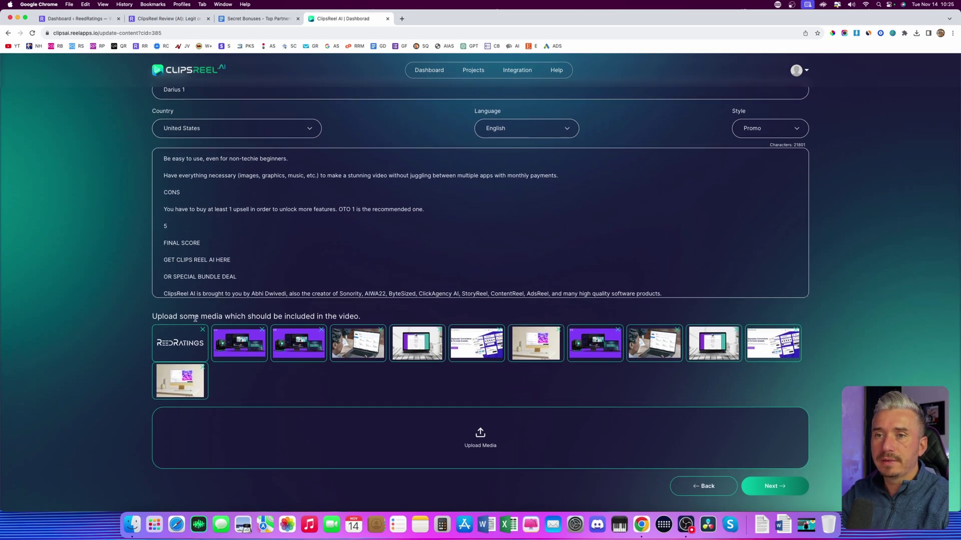
{"action": "key", "text": "super+equal"}
{"action": "key", "text": "super+equal"}
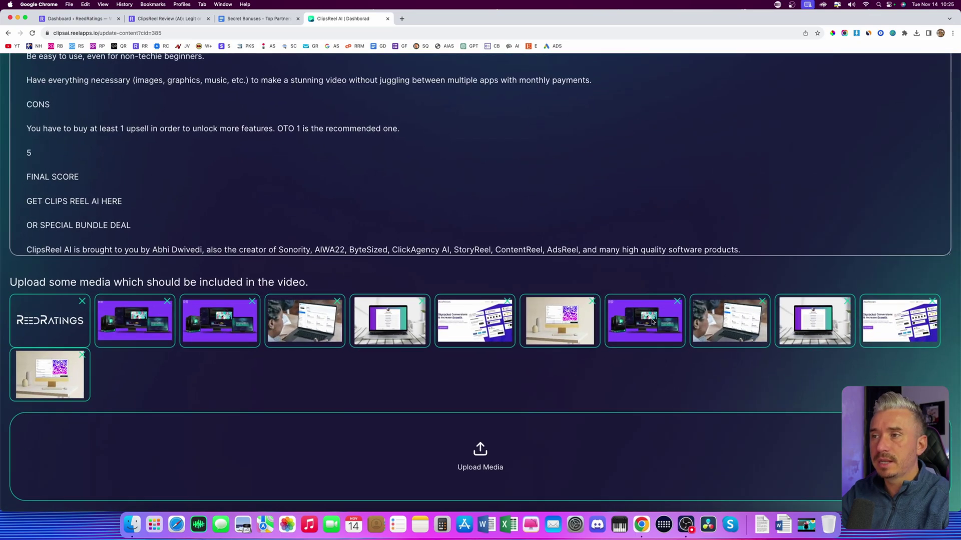
{"action": "scroll", "coordinate": [146, 351], "scroll_direction": "left", "scroll_amount": 2}
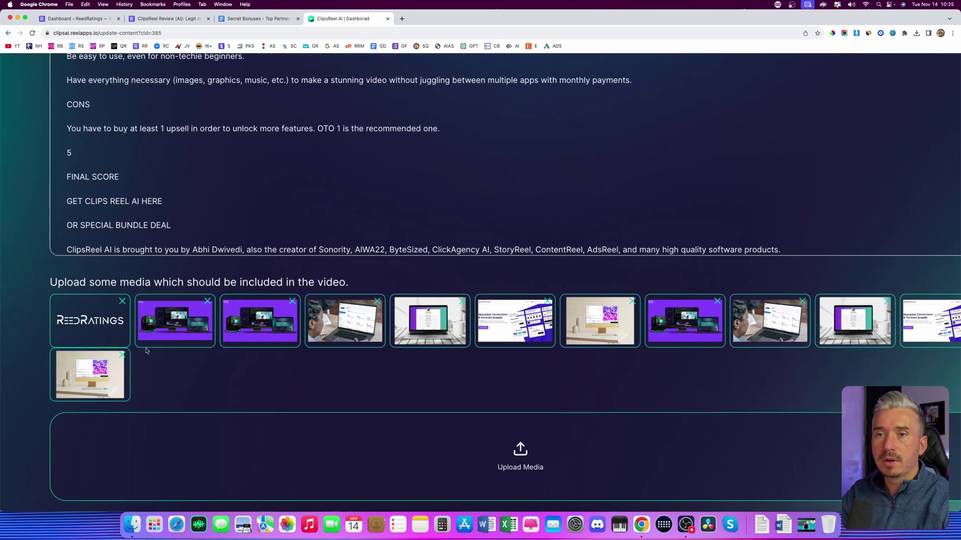
{"action": "key", "text": "super+minus"}
{"action": "key", "text": "super+minus"}
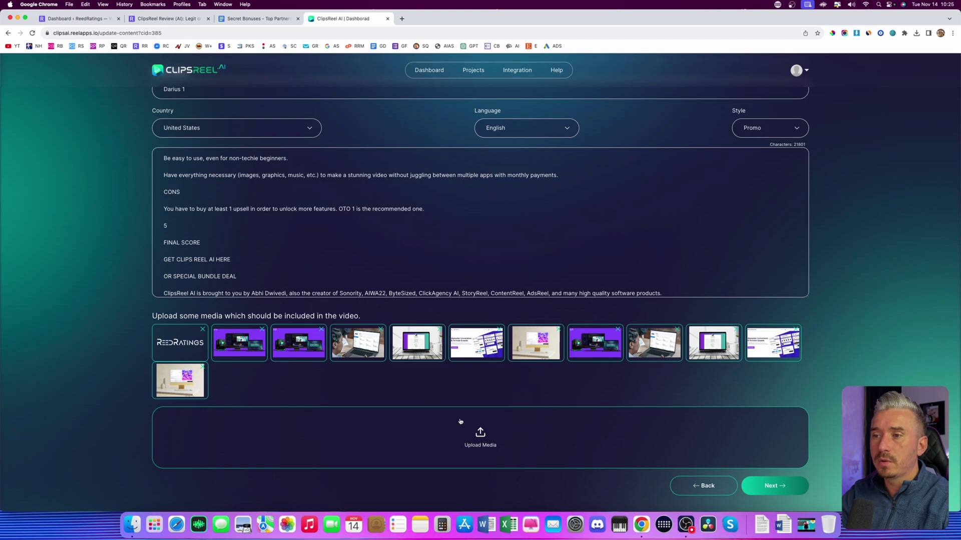
{"action": "scroll", "coordinate": [493, 440], "scroll_direction": "up", "scroll_amount": 2}
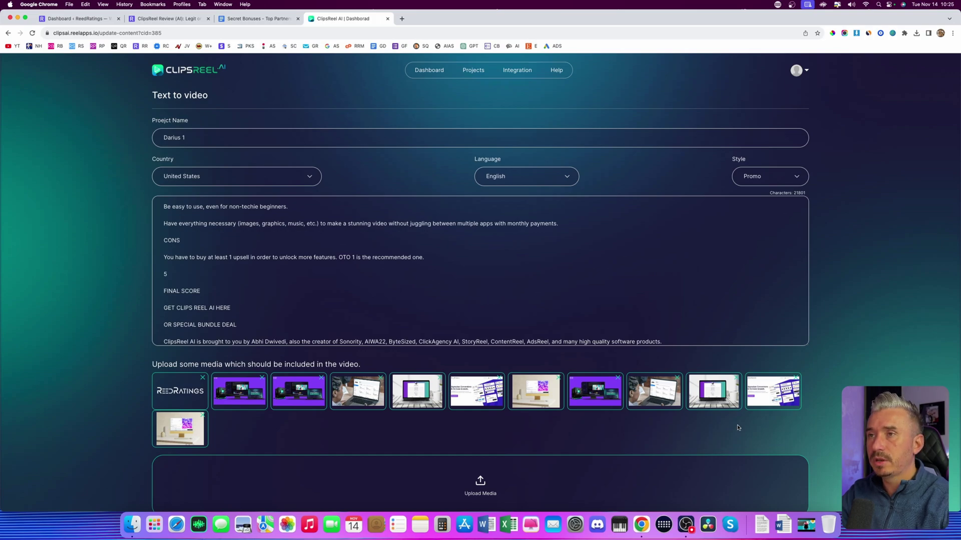
{"action": "scroll", "coordinate": [735, 425], "scroll_direction": "down", "scroll_amount": 3}
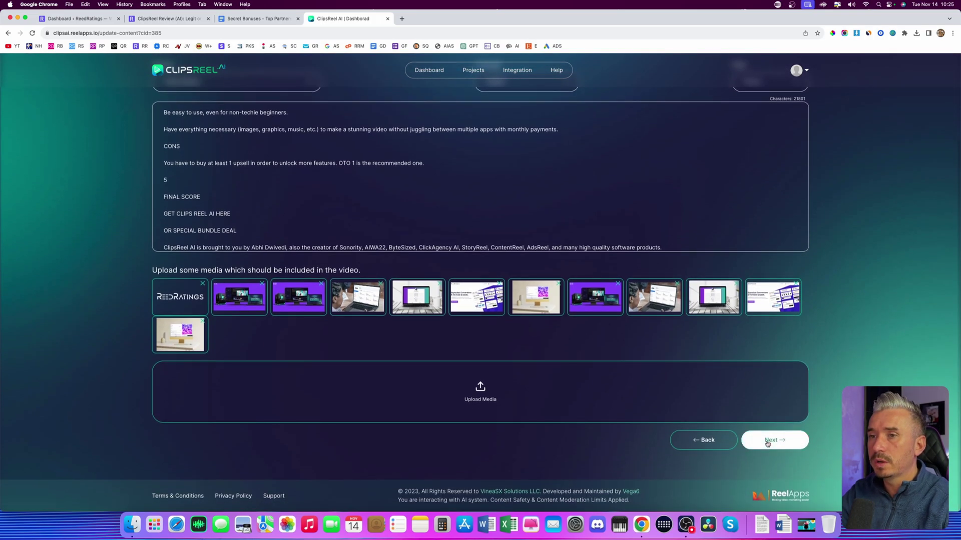
Set the video dimension to 16:9 Regular and confirm it
{"action": "left_click", "coordinate": [767, 443]}
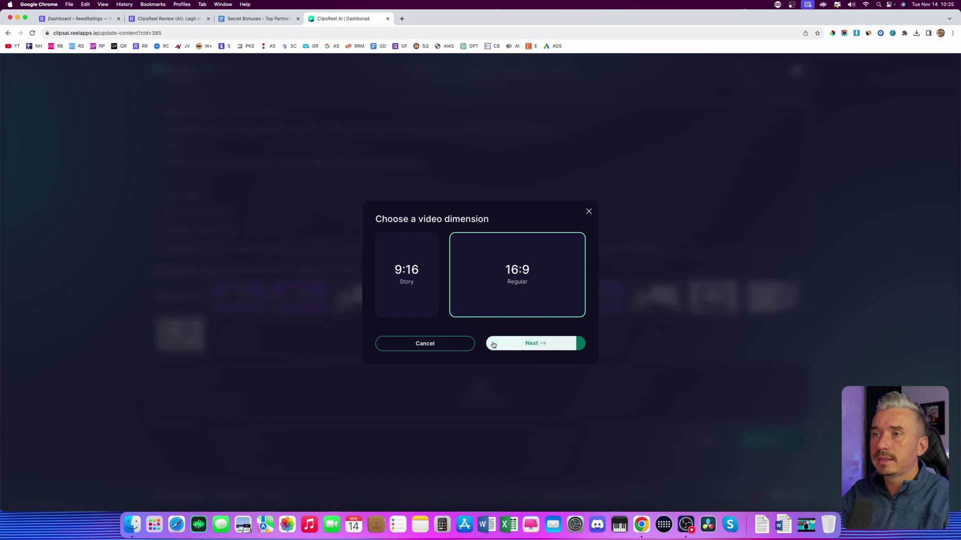
{"action": "left_click", "coordinate": [405, 271]}
{"action": "left_click", "coordinate": [461, 285]}
{"action": "left_click", "coordinate": [403, 281]}
{"action": "left_click", "coordinate": [528, 285]}
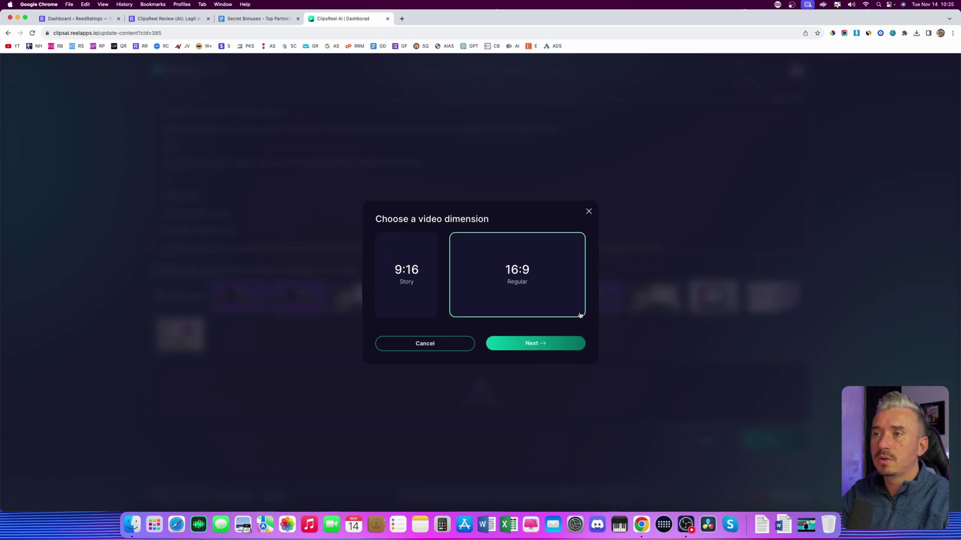
{"action": "left_click", "coordinate": [531, 343]}
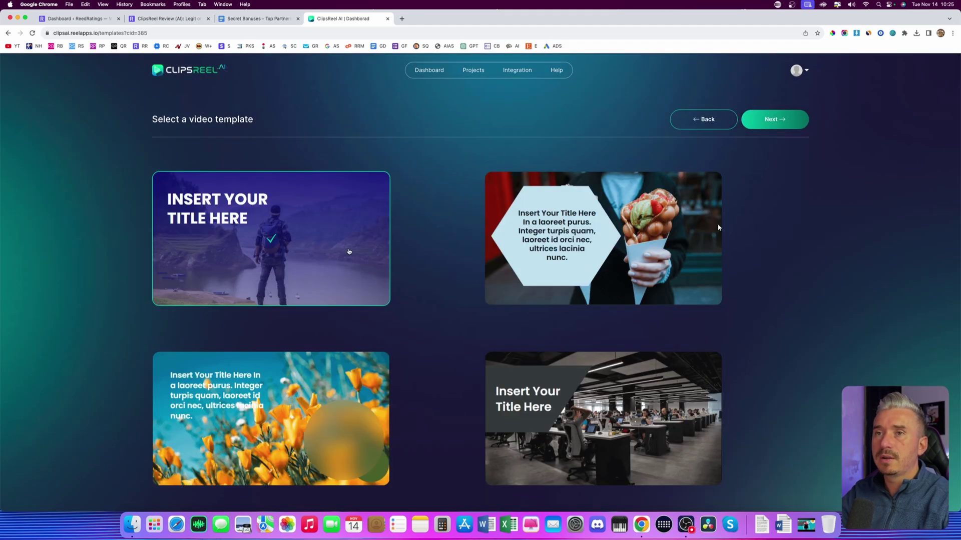
Choose the template with the woman's portrait and continue to Talking Head
{"action": "scroll", "coordinate": [427, 347], "scroll_direction": "down", "scroll_amount": 1}
{"action": "scroll", "coordinate": [427, 347], "scroll_direction": "down", "scroll_amount": 5}
{"action": "scroll", "coordinate": [425, 343], "scroll_direction": "up", "scroll_amount": 6}
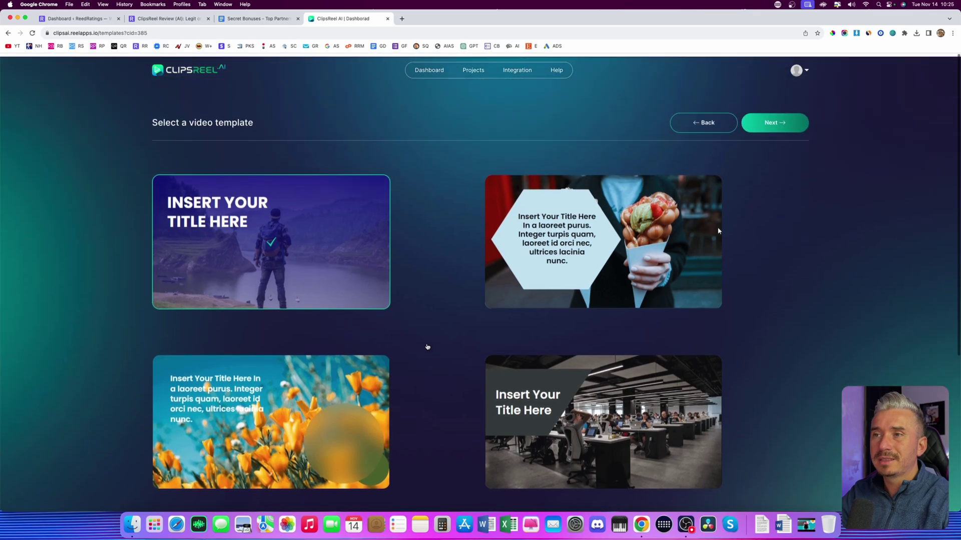
{"action": "left_click", "coordinate": [615, 251]}
{"action": "left_click", "coordinate": [271, 238]}
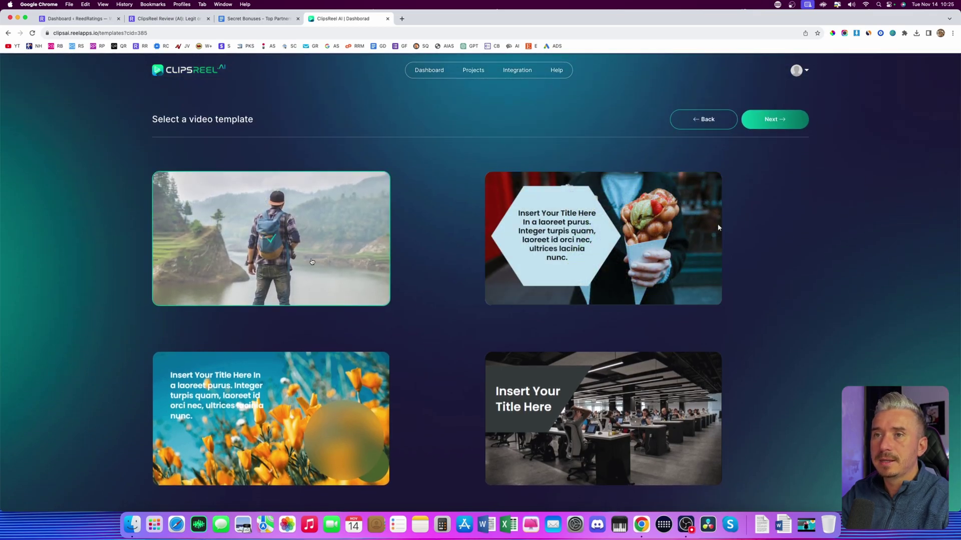
{"action": "scroll", "coordinate": [552, 426], "scroll_direction": "down", "scroll_amount": 4}
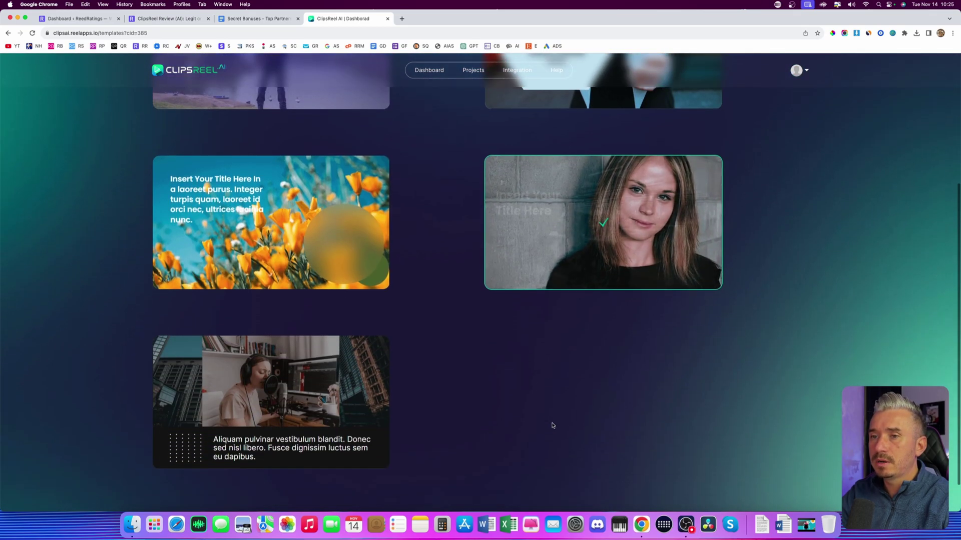
{"action": "left_click", "coordinate": [301, 420]}
{"action": "scroll", "coordinate": [301, 421], "scroll_direction": "up", "scroll_amount": 5}
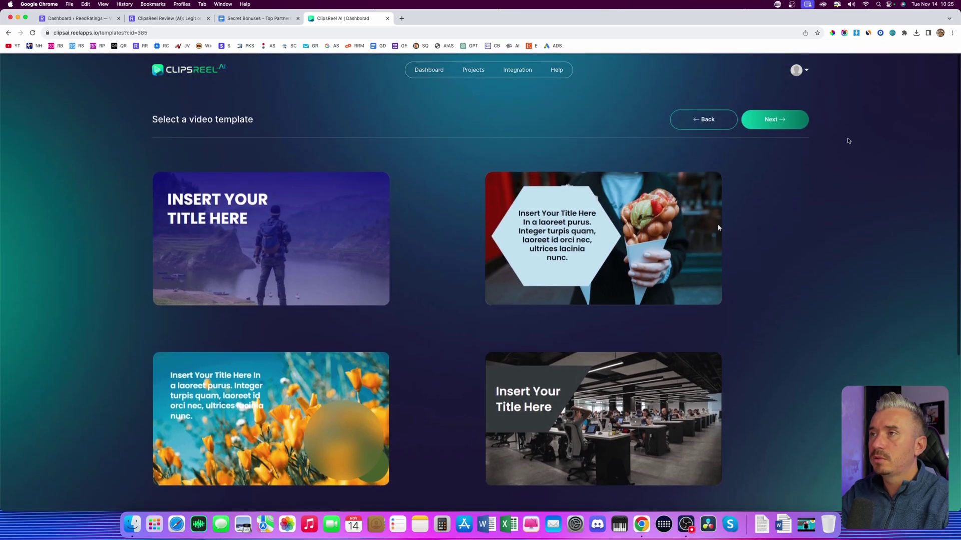
{"action": "left_click", "coordinate": [775, 119]}
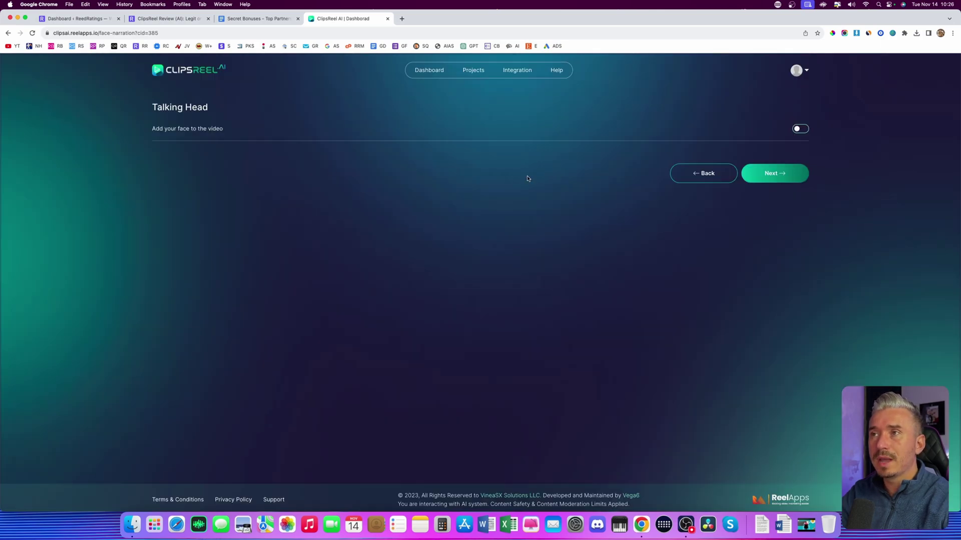
Switch on 'Add your face to the video' and review the talking head settings down to coverage
{"action": "left_click", "coordinate": [801, 129]}
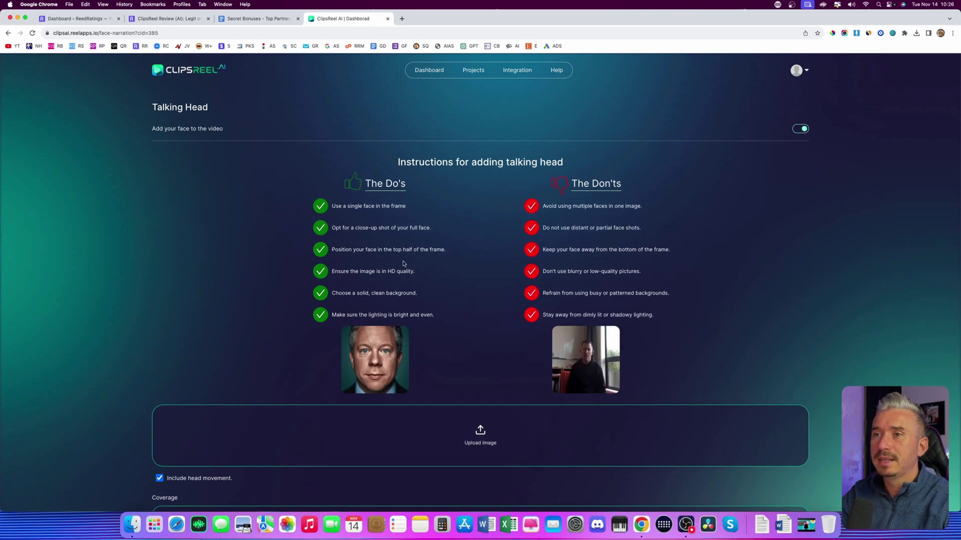
{"action": "scroll", "coordinate": [403, 263], "scroll_direction": "down", "scroll_amount": 2}
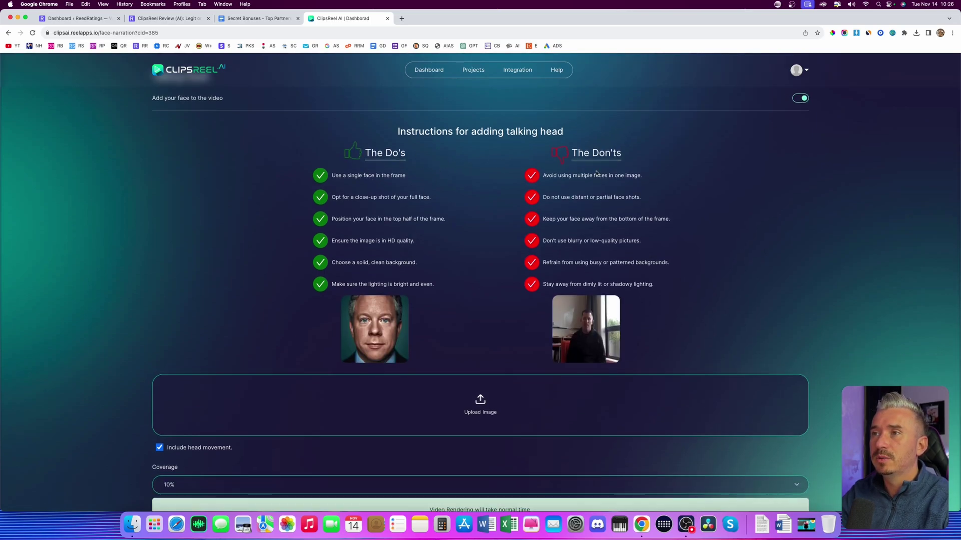
{"action": "scroll", "coordinate": [608, 211], "scroll_direction": "down", "scroll_amount": 2}
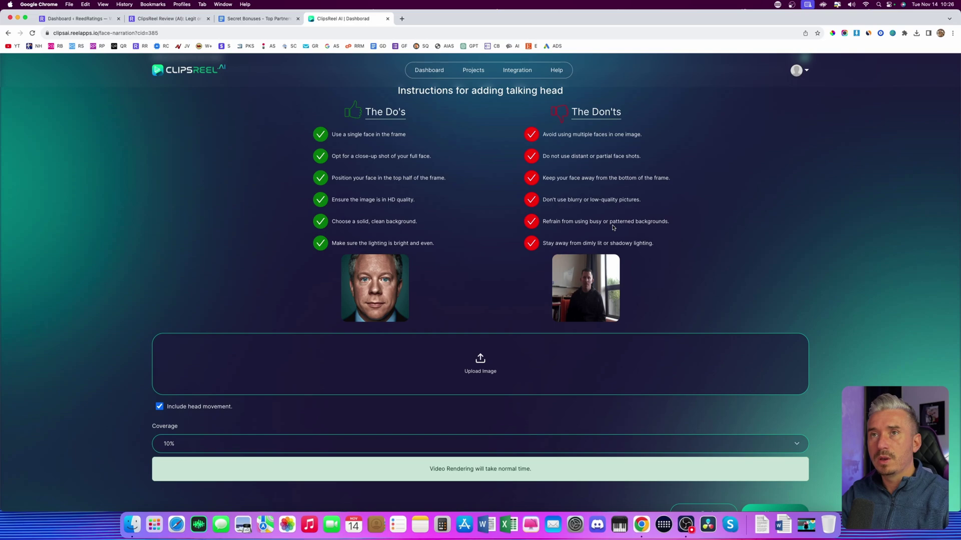
{"action": "scroll", "coordinate": [455, 234], "scroll_direction": "up", "scroll_amount": 3}
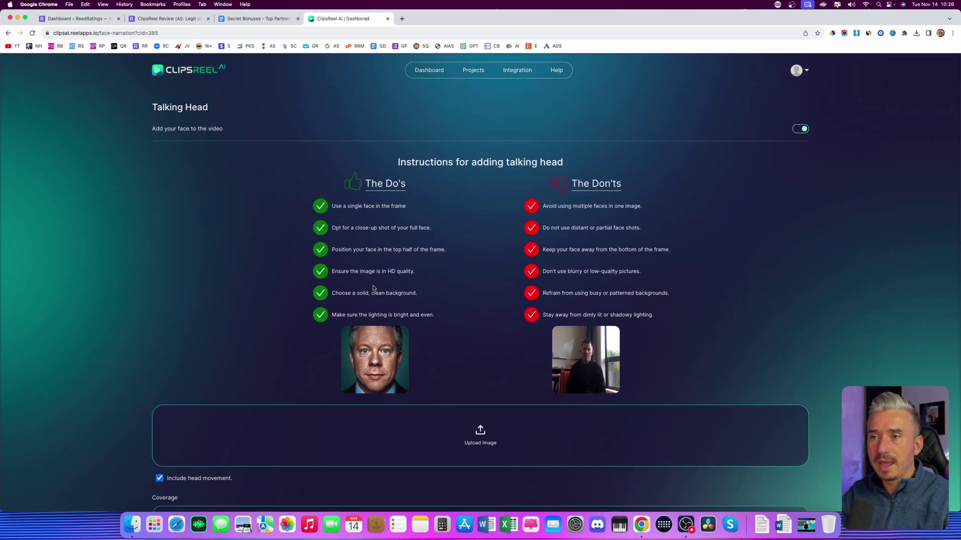
{"action": "scroll", "coordinate": [373, 288], "scroll_direction": "down", "scroll_amount": 5}
{"action": "scroll", "coordinate": [373, 288], "scroll_direction": "up", "scroll_amount": 5}
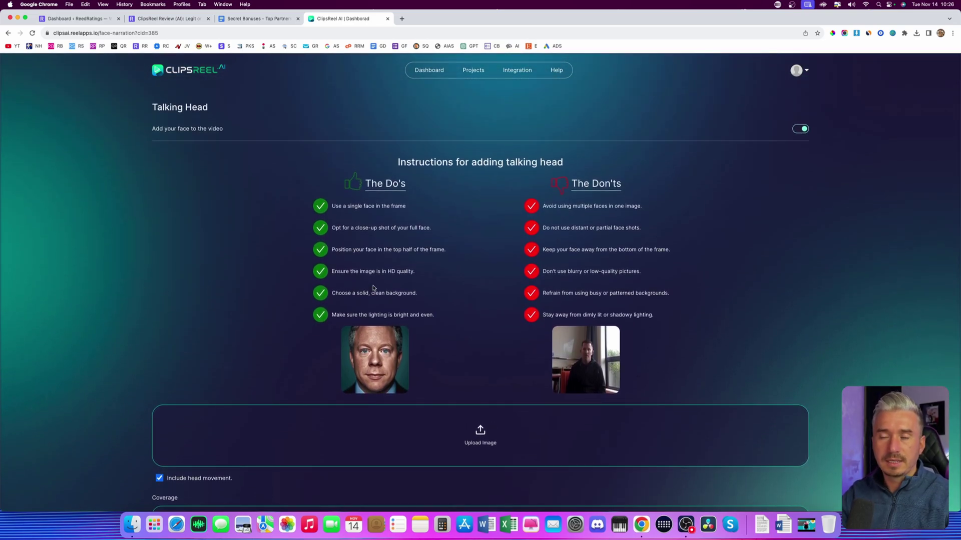
{"action": "scroll", "coordinate": [373, 288], "scroll_direction": "down", "scroll_amount": 6}
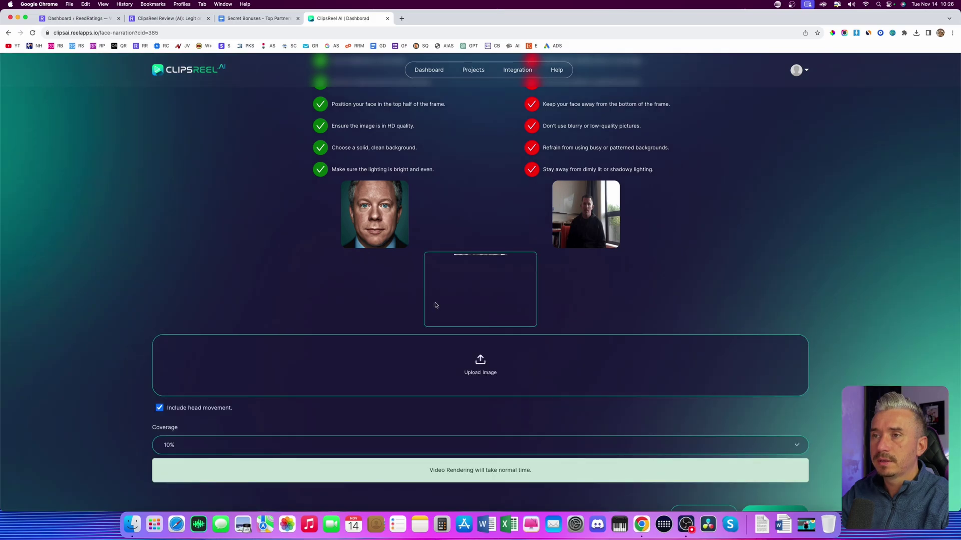
{"action": "scroll", "coordinate": [435, 305], "scroll_direction": "down", "scroll_amount": 1}
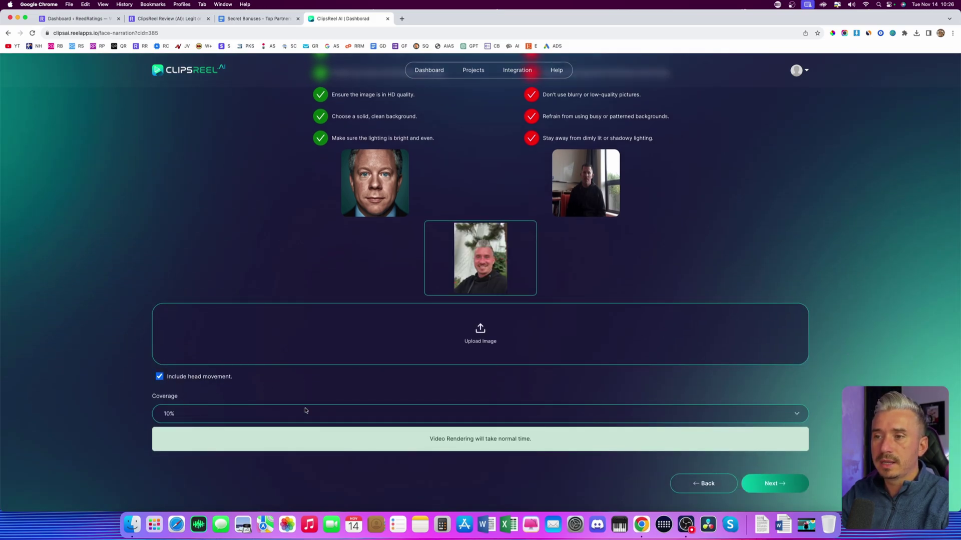
{"action": "scroll", "coordinate": [305, 411], "scroll_direction": "down", "scroll_amount": 1}
{"action": "left_click", "coordinate": [212, 399]}
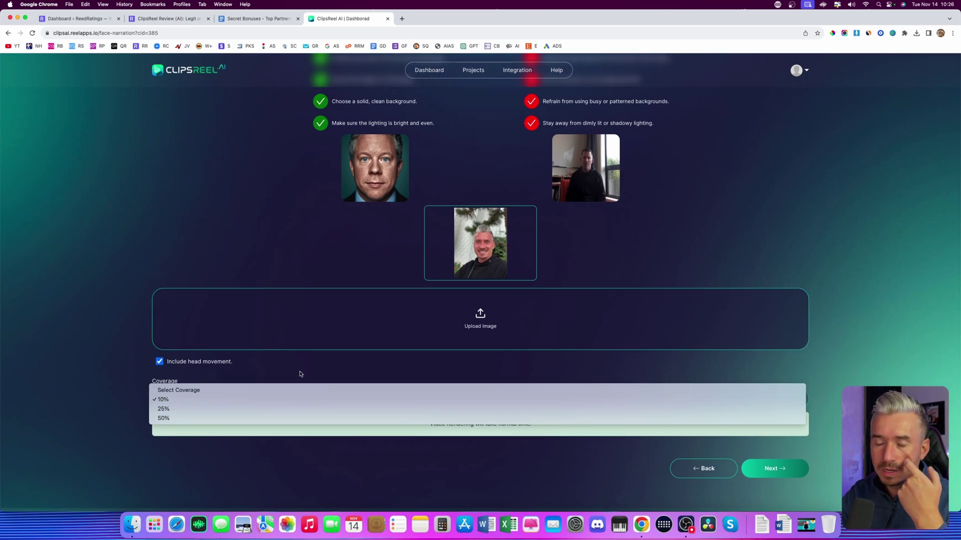
Change the talking-head coverage from 10% to 50%
{"action": "left_click", "coordinate": [270, 362]}
{"action": "scroll", "coordinate": [270, 364], "scroll_direction": "down", "scroll_amount": 1}
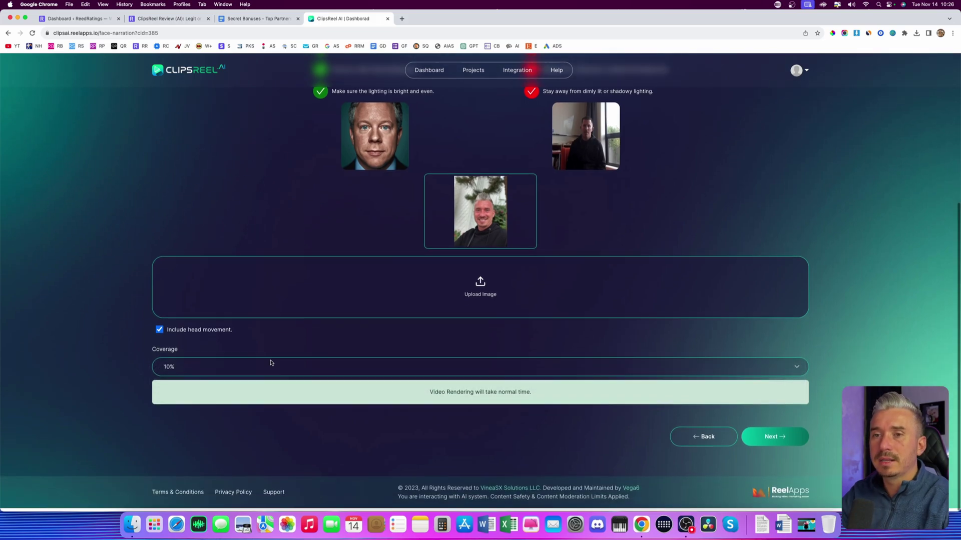
{"action": "left_click", "coordinate": [204, 370]}
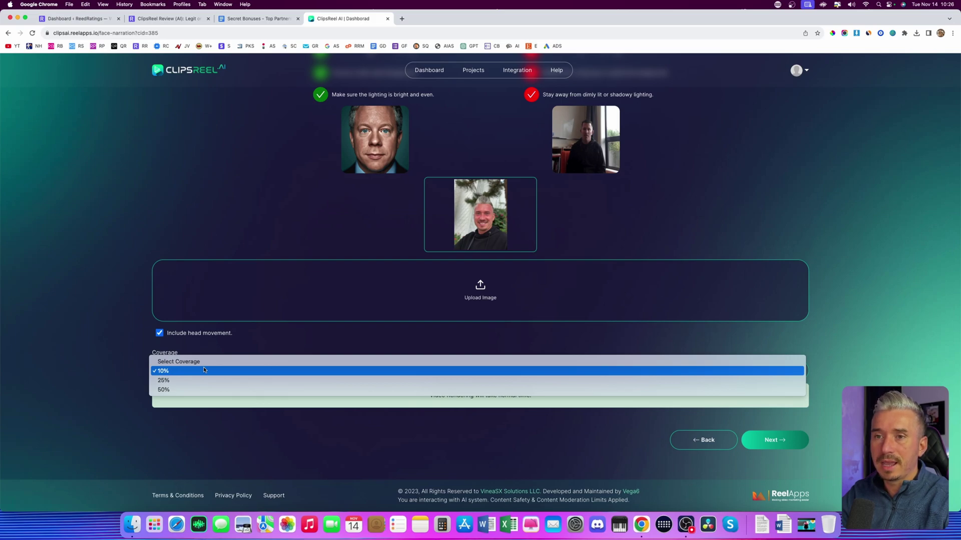
{"action": "left_click", "coordinate": [184, 389]}
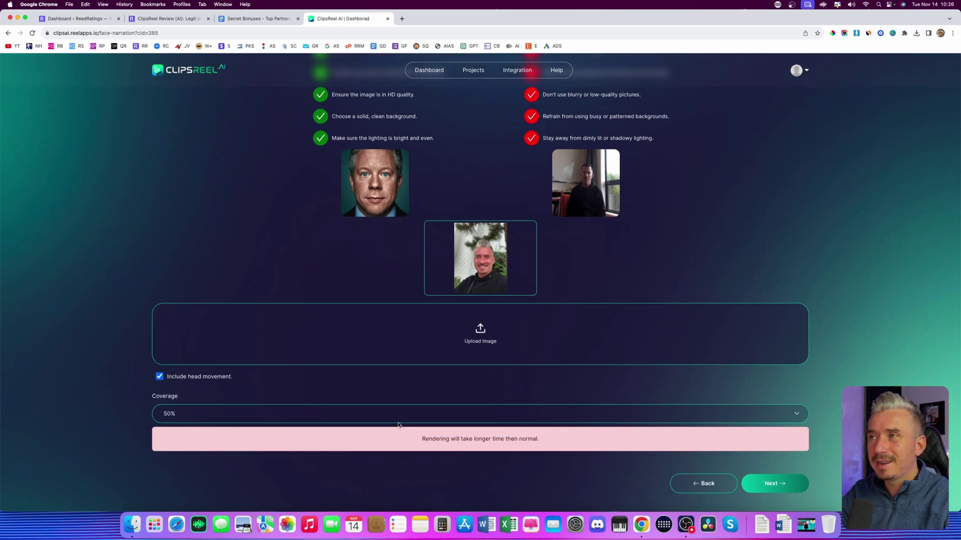
{"action": "scroll", "coordinate": [352, 424], "scroll_direction": "up", "scroll_amount": 5}
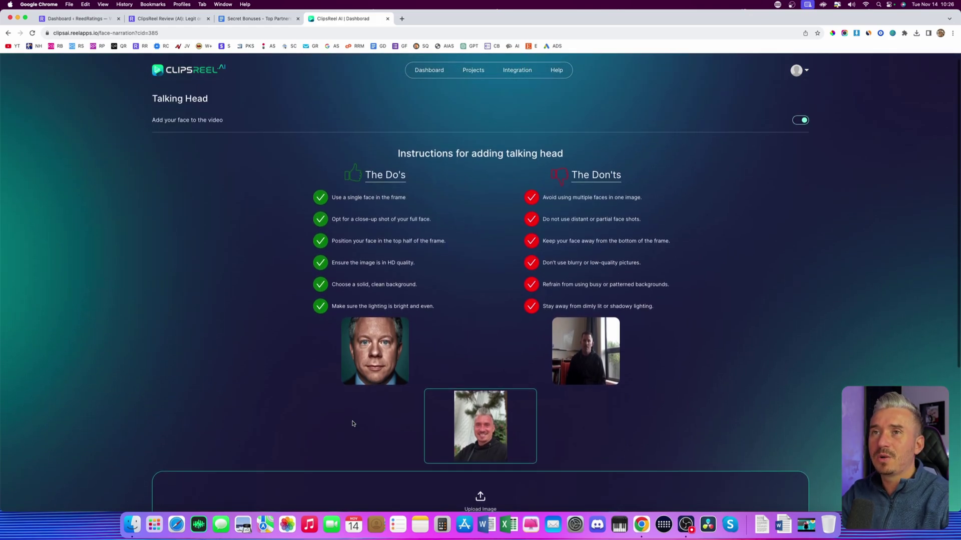
{"action": "scroll", "coordinate": [352, 424], "scroll_direction": "down", "scroll_amount": 5}
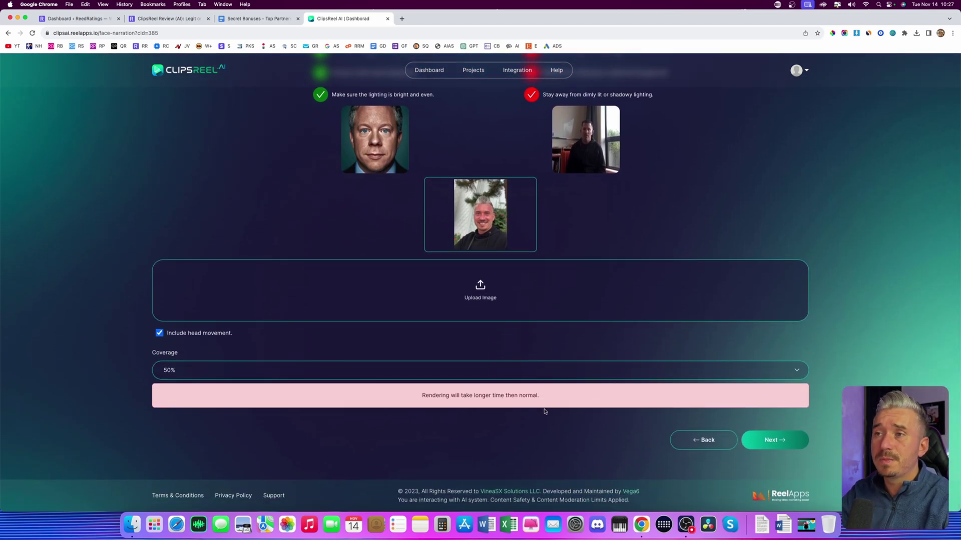
{"action": "scroll", "coordinate": [353, 369], "scroll_direction": "up", "scroll_amount": 1}
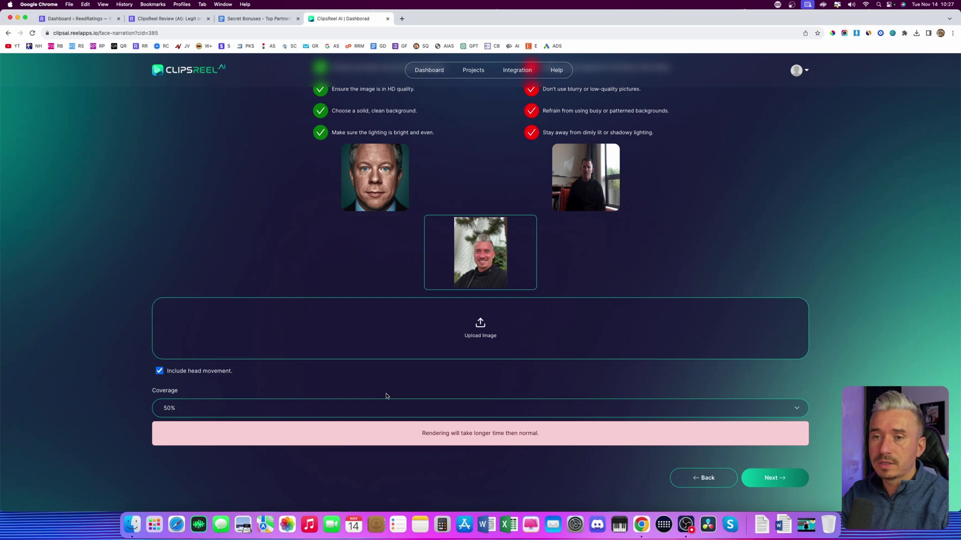
Confirm 50% coverage and submit the talking-head settings to reach All Projects
{"action": "left_click", "coordinate": [289, 407]}
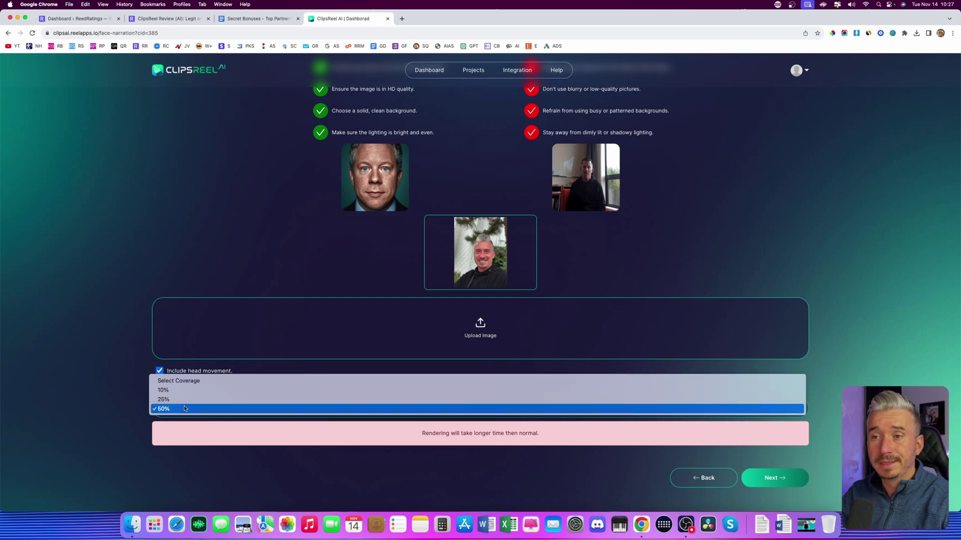
{"action": "left_click", "coordinate": [288, 451]}
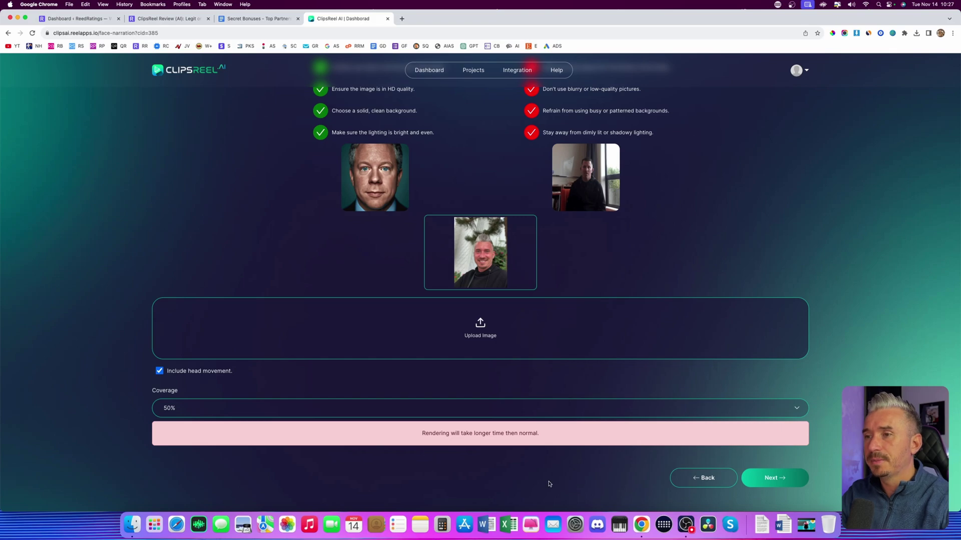
{"action": "scroll", "coordinate": [549, 484], "scroll_direction": "up", "scroll_amount": 2}
{"action": "scroll", "coordinate": [440, 450], "scroll_direction": "up", "scroll_amount": 5}
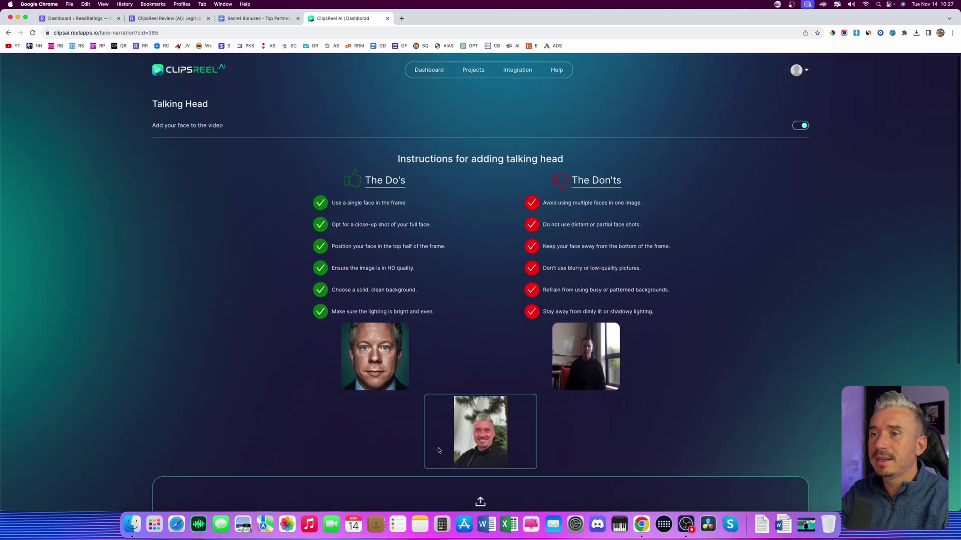
{"action": "scroll", "coordinate": [438, 451], "scroll_direction": "down", "scroll_amount": 5}
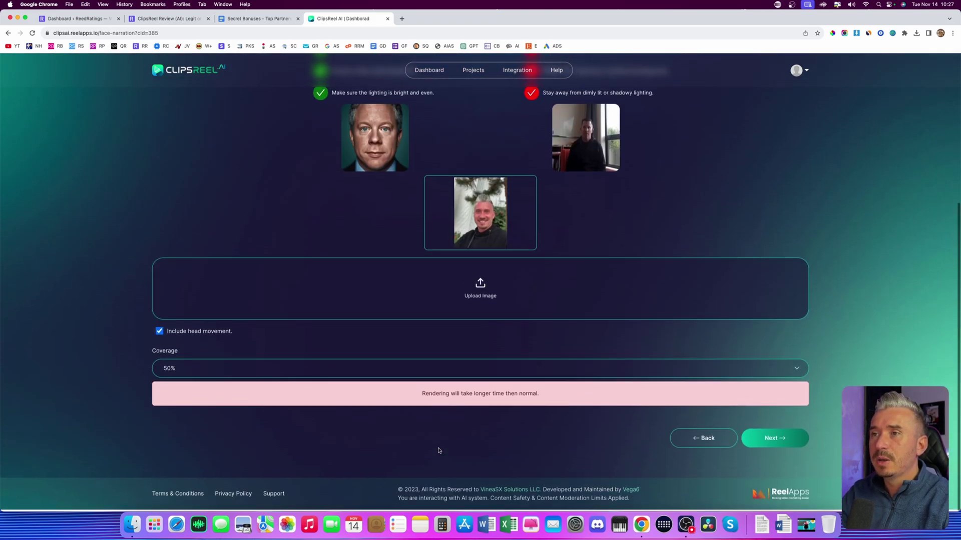
{"action": "left_click", "coordinate": [771, 440]}
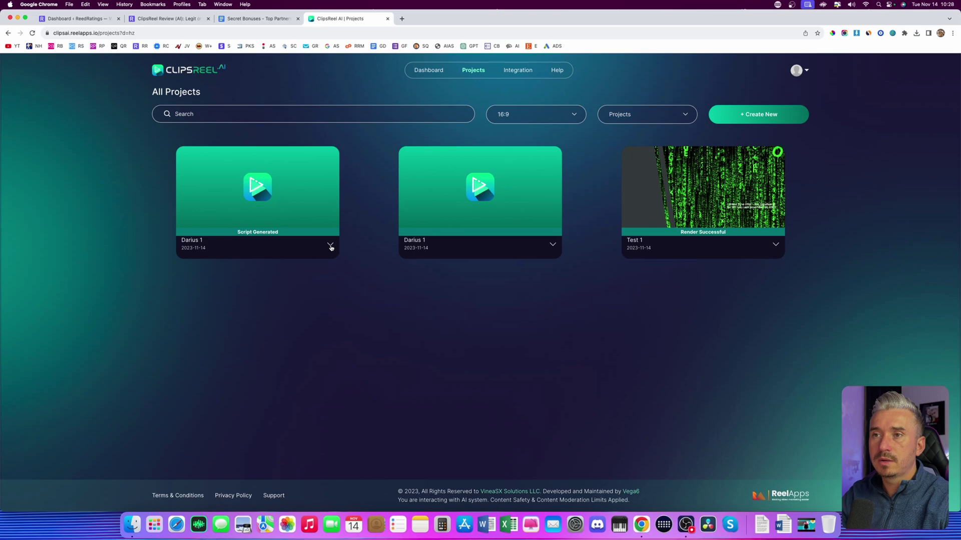
Open the first project's generated script from its card menu and read through it
{"action": "left_click", "coordinate": [330, 246]}
{"action": "left_click", "coordinate": [284, 259]}
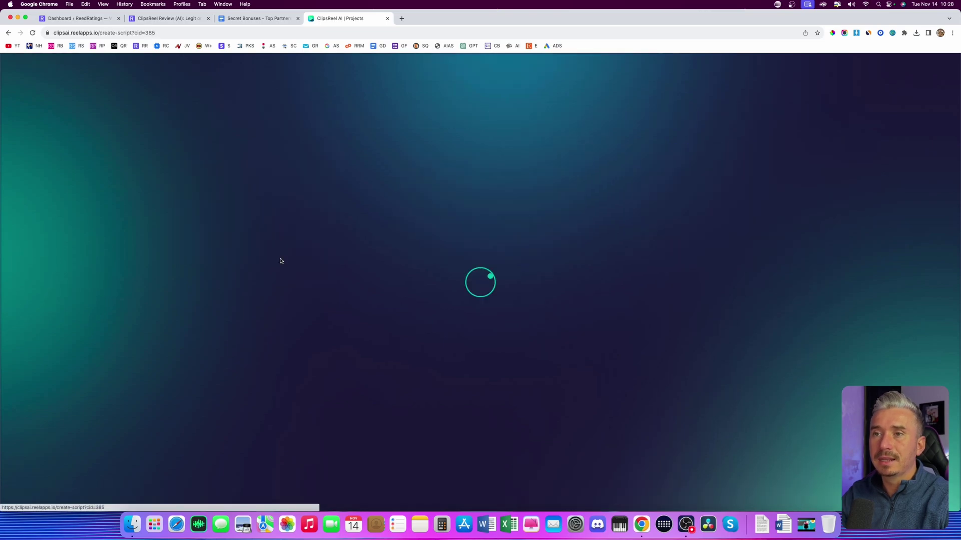
{"action": "scroll", "coordinate": [412, 241], "scroll_direction": "down", "scroll_amount": 10}
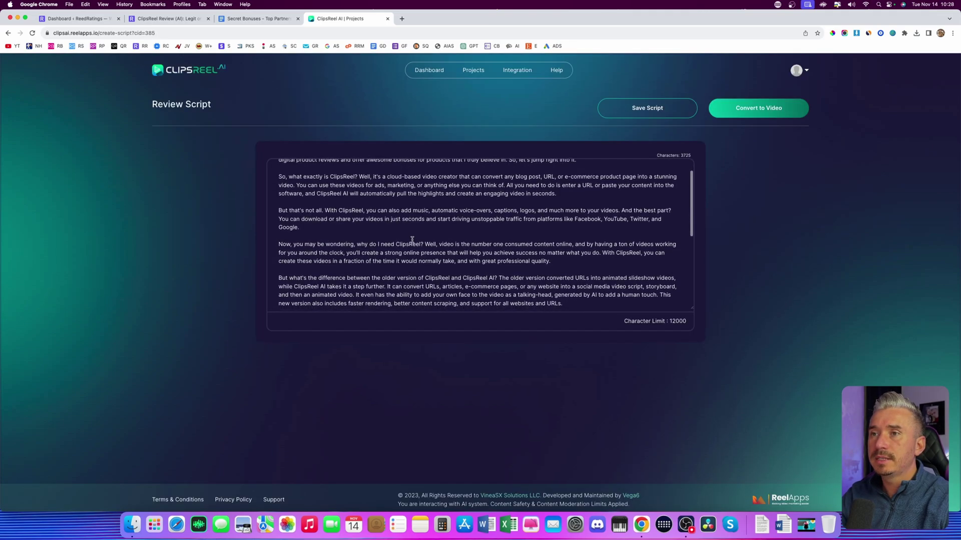
{"action": "scroll", "coordinate": [412, 240], "scroll_direction": "up", "scroll_amount": 10}
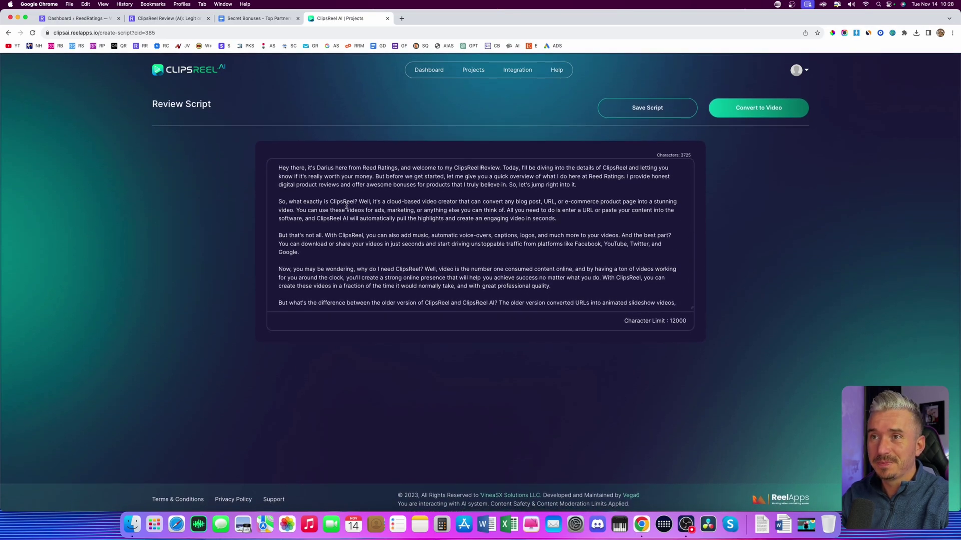
{"action": "scroll", "coordinate": [401, 242], "scroll_direction": "down", "scroll_amount": 10}
{"action": "scroll", "coordinate": [400, 242], "scroll_direction": "up", "scroll_amount": 10}
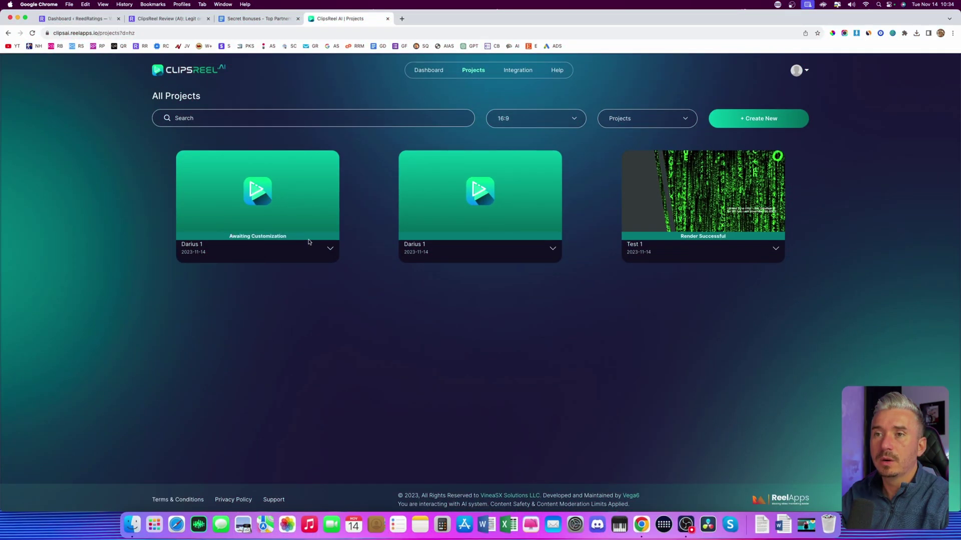
Choose Edit from the first project card's menu to load it in the editor
{"action": "left_click", "coordinate": [331, 250]}
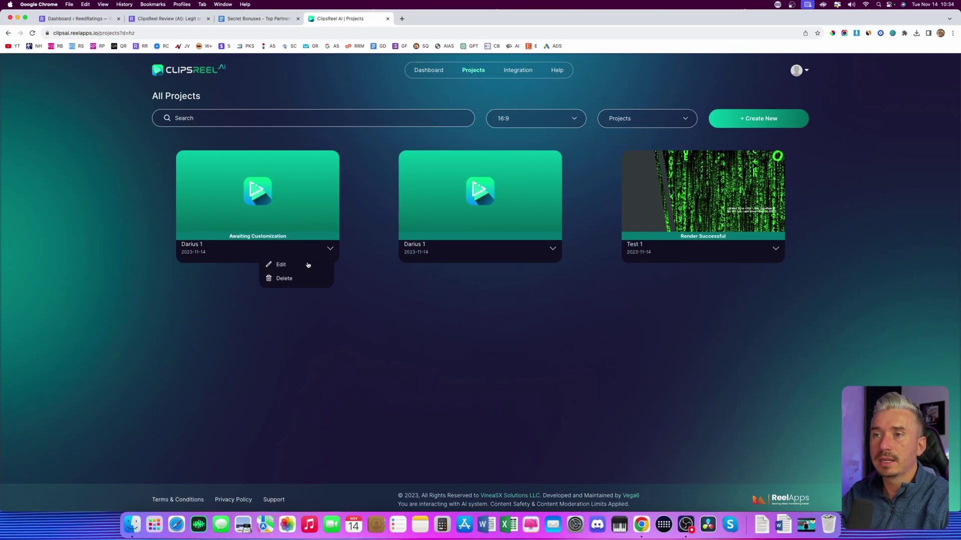
{"action": "left_click", "coordinate": [274, 265]}
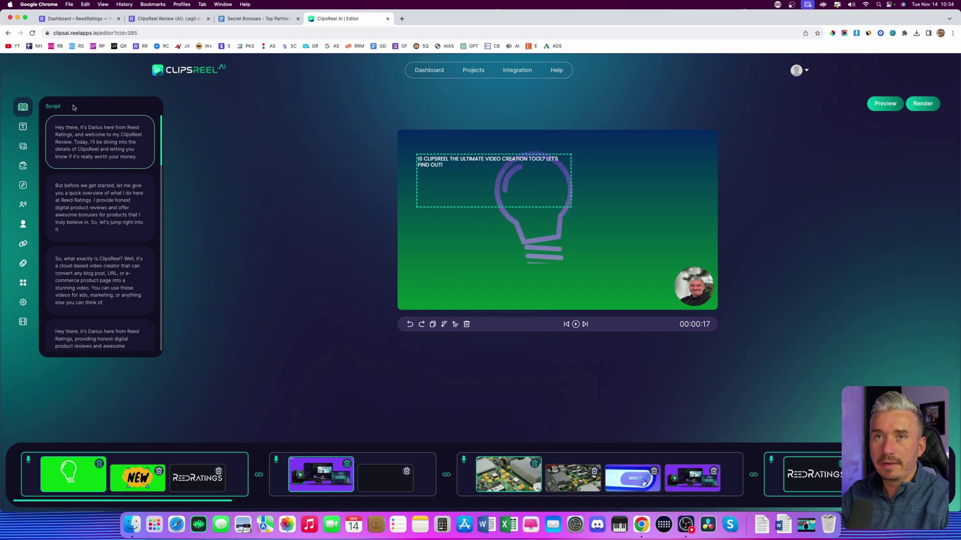
Scroll through the generated script to read all of its scenes
{"action": "scroll", "coordinate": [95, 210], "scroll_direction": "down", "scroll_amount": 5}
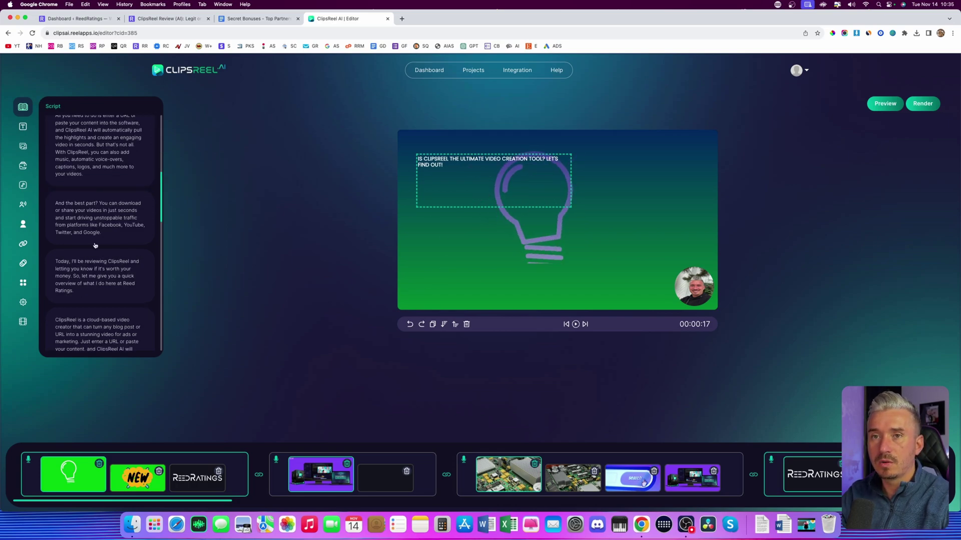
{"action": "scroll", "coordinate": [95, 245], "scroll_direction": "down", "scroll_amount": 3}
{"action": "scroll", "coordinate": [96, 245], "scroll_direction": "down", "scroll_amount": 8}
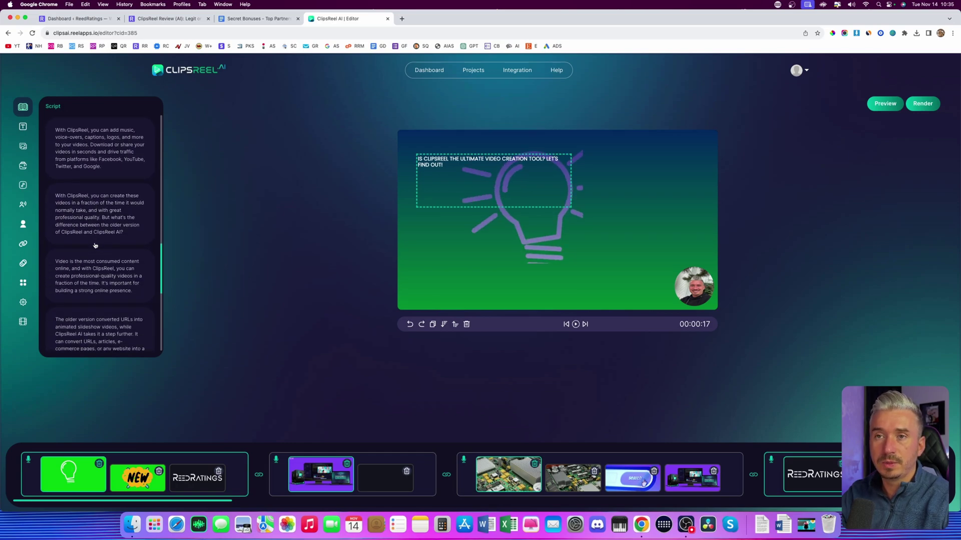
{"action": "scroll", "coordinate": [100, 301], "scroll_direction": "up", "scroll_amount": 15}
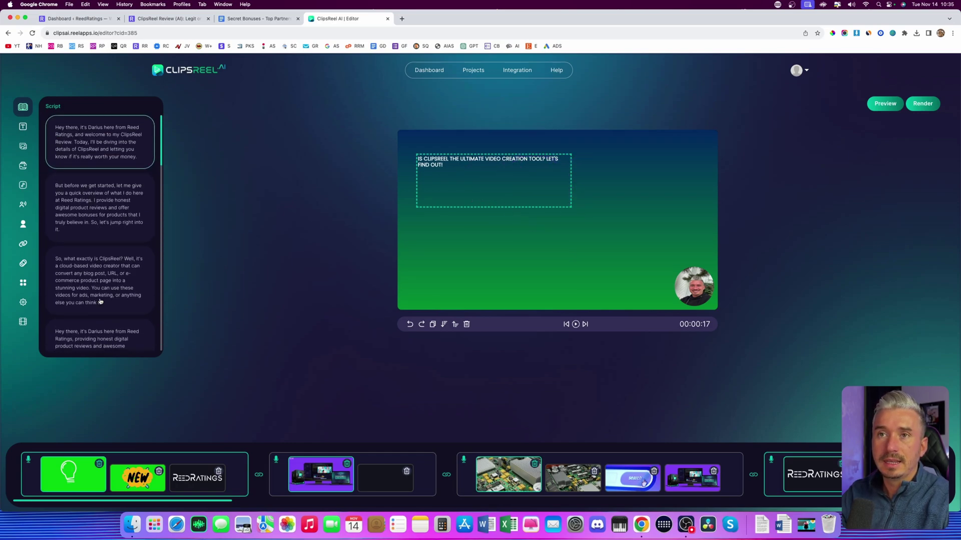
{"action": "scroll", "coordinate": [91, 247], "scroll_direction": "down", "scroll_amount": 15}
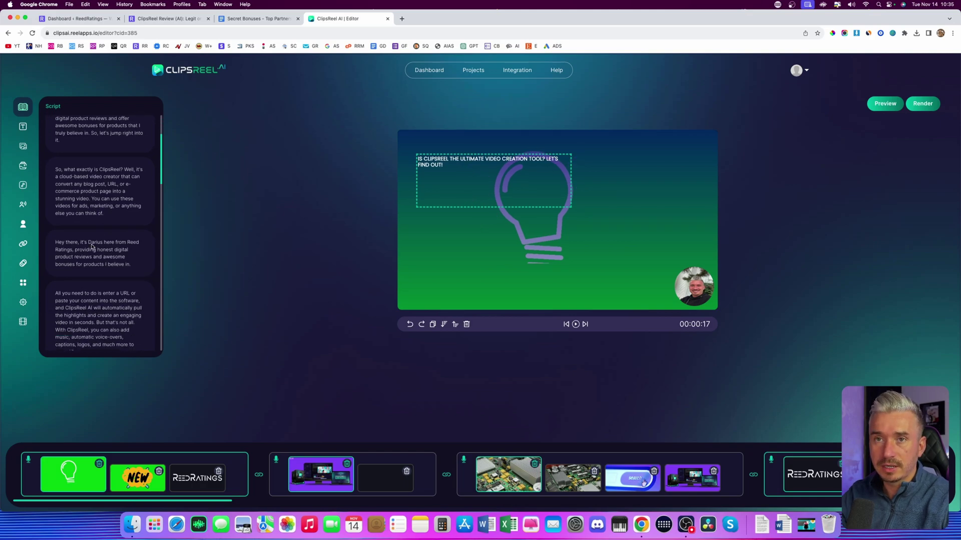
{"action": "scroll", "coordinate": [92, 247], "scroll_direction": "up", "scroll_amount": 15}
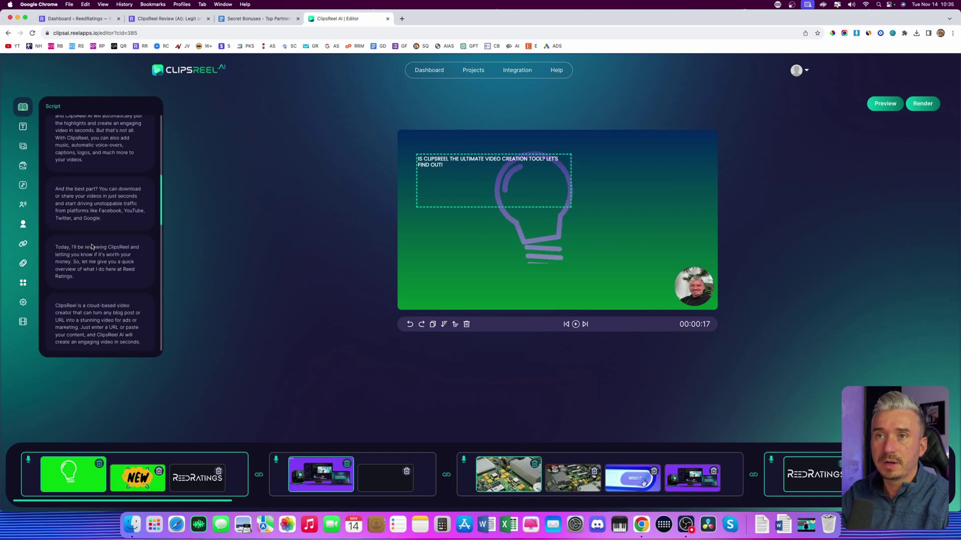
Select the purple devices scene on the timeline and show its text customization
{"action": "scroll", "coordinate": [388, 480], "scroll_direction": "right", "scroll_amount": 5}
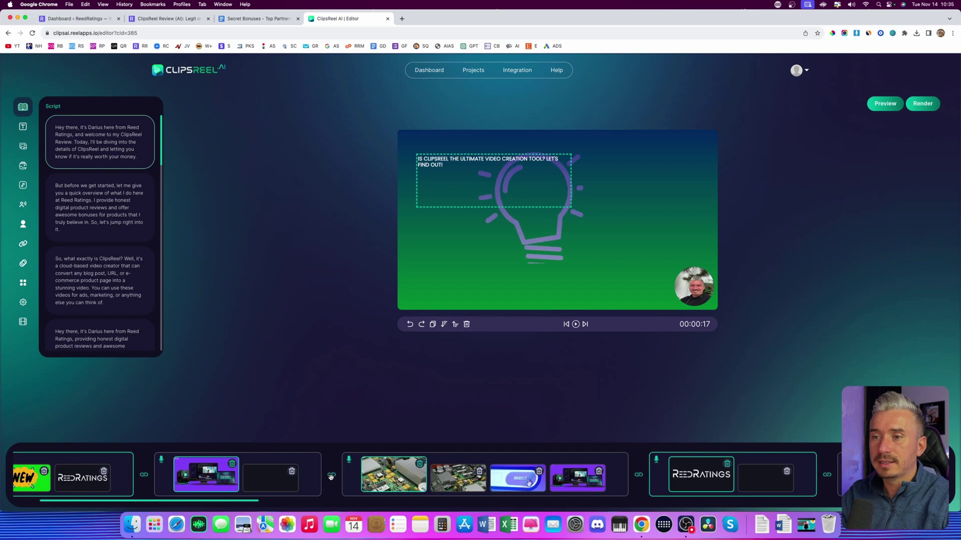
{"action": "scroll", "coordinate": [389, 481], "scroll_direction": "right", "scroll_amount": 6}
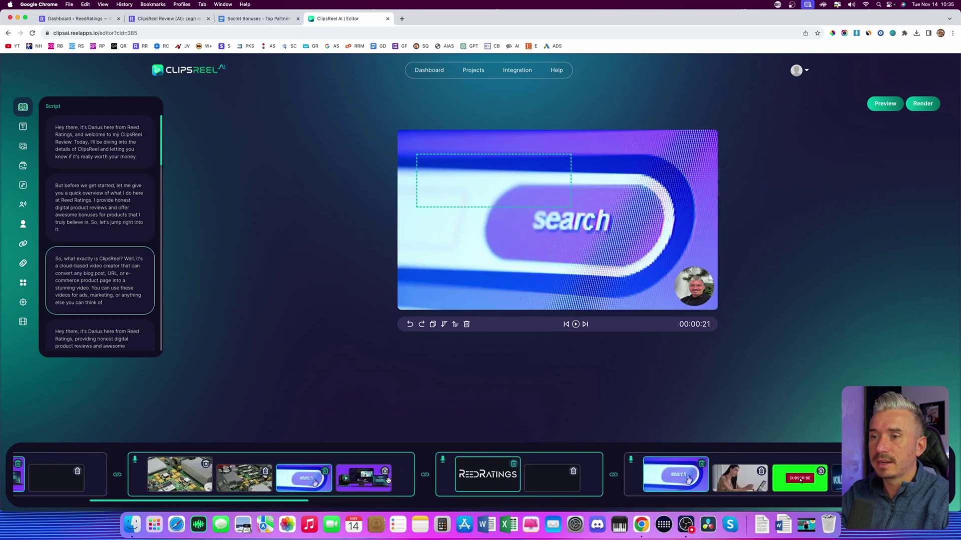
{"action": "scroll", "coordinate": [522, 481], "scroll_direction": "right", "scroll_amount": 10}
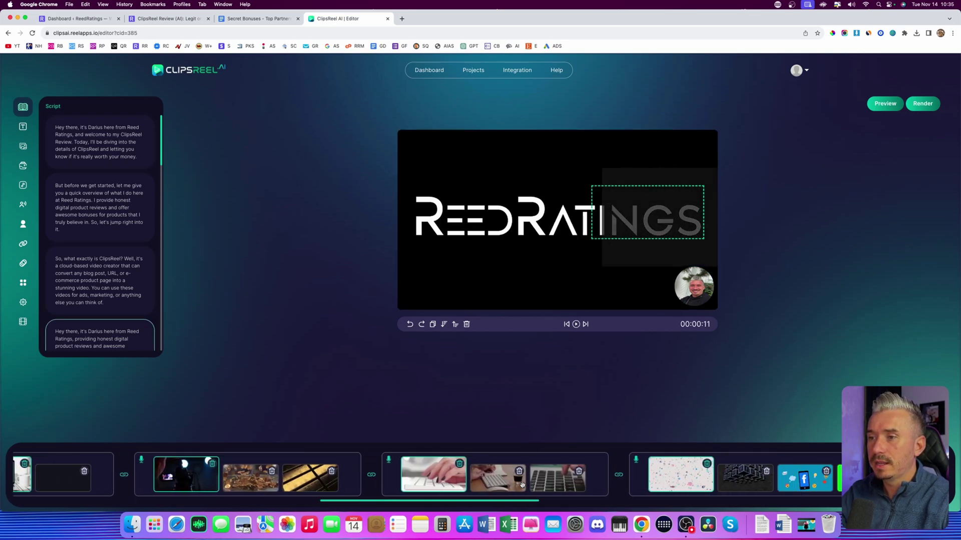
{"action": "scroll", "coordinate": [522, 484], "scroll_direction": "right", "scroll_amount": 6}
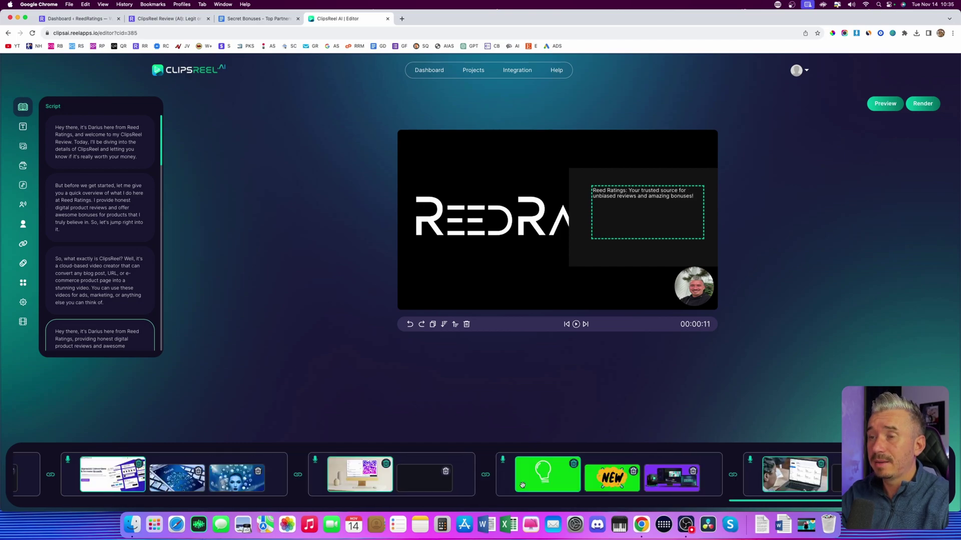
{"action": "left_click", "coordinate": [646, 482]}
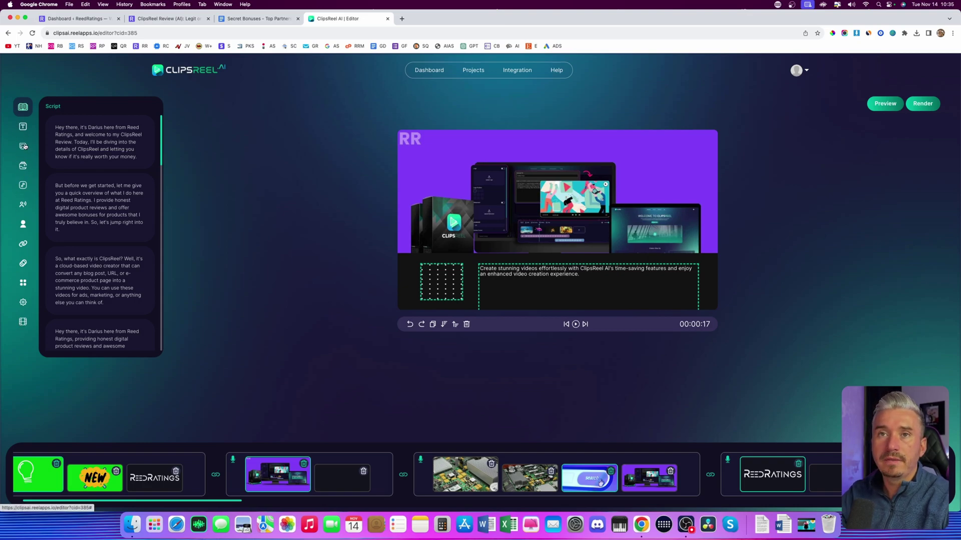
{"action": "left_click", "coordinate": [23, 127]}
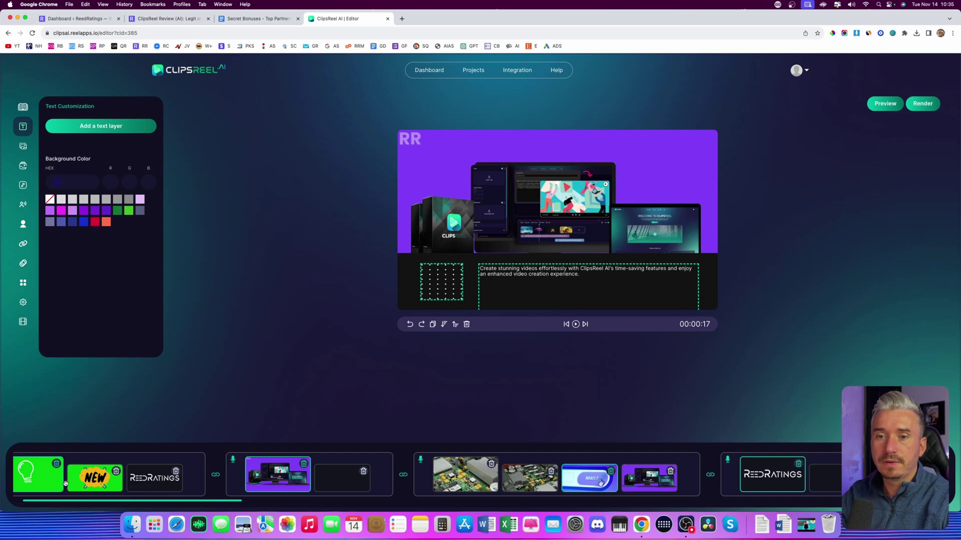
Preview the lightbulb scene and try repositioning its headline caption box, checking the script
{"action": "left_click", "coordinate": [64, 483]}
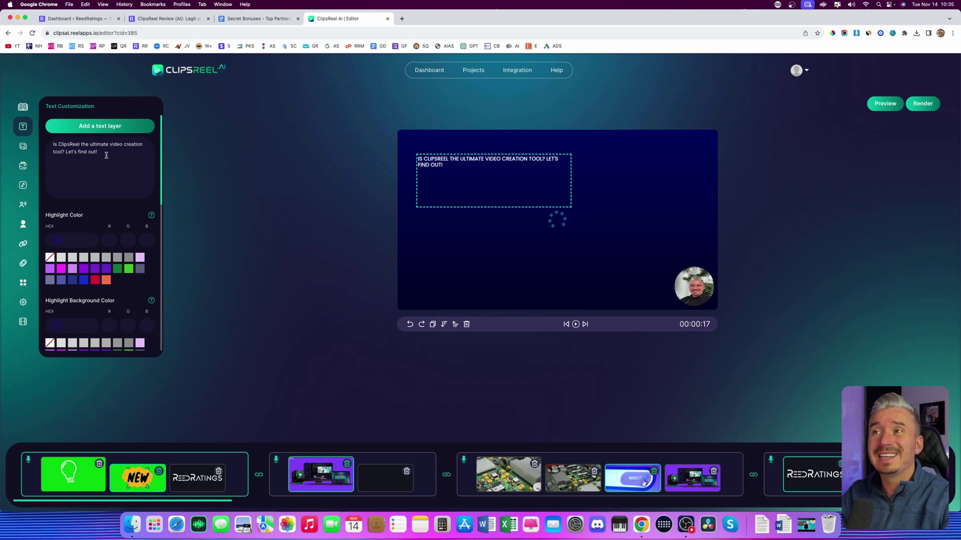
{"action": "left_click", "coordinate": [576, 324]}
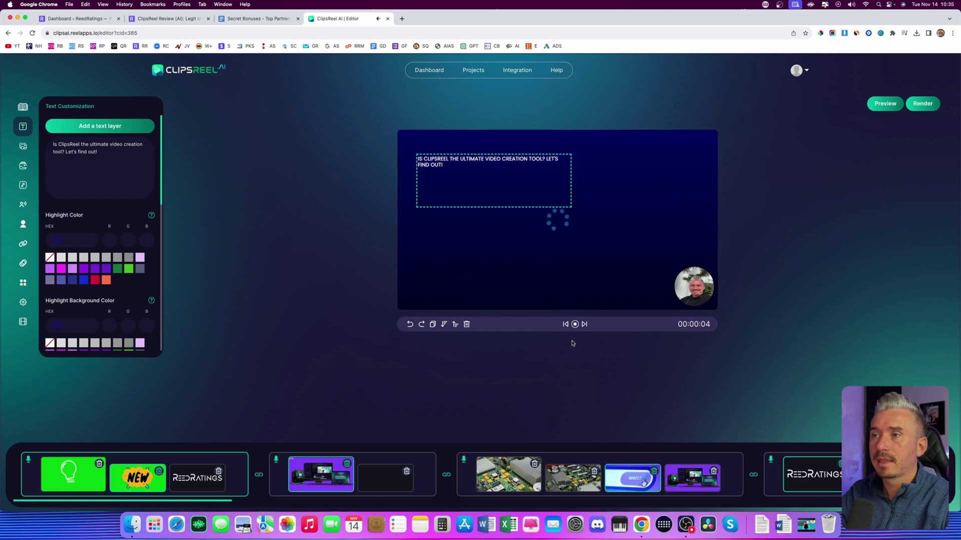
{"action": "left_click", "coordinate": [575, 325]}
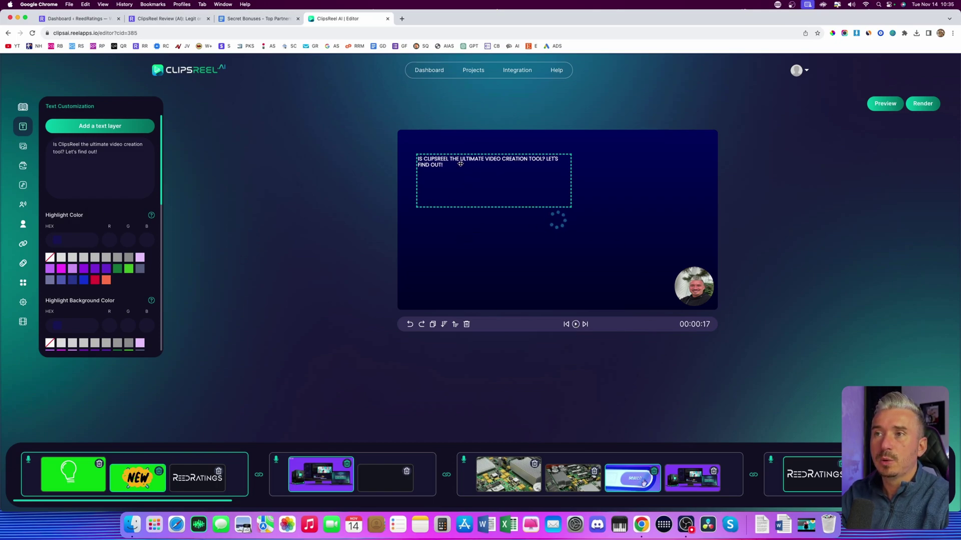
{"action": "left_click_drag", "start_coordinate": [430, 161], "coordinate": [435, 165]}
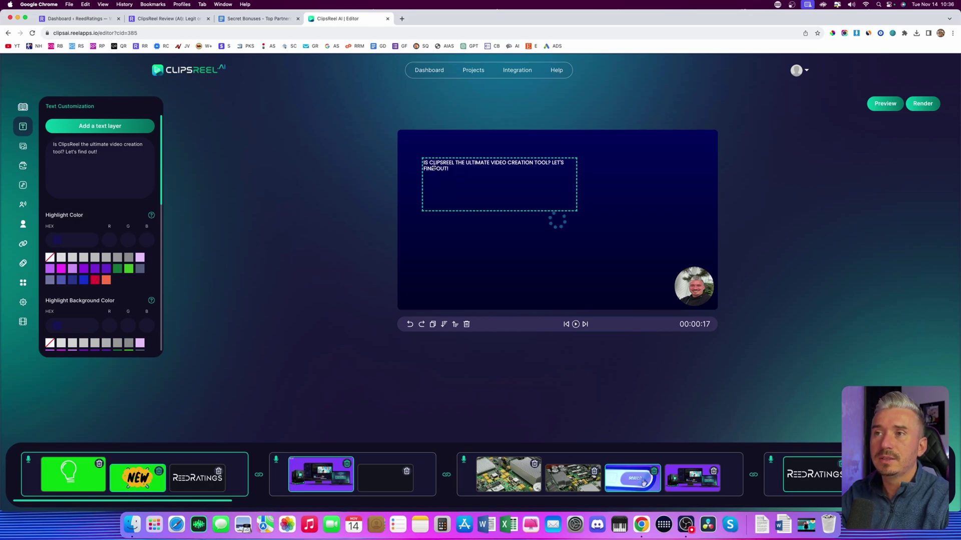
{"action": "left_click_drag", "start_coordinate": [455, 185], "coordinate": [449, 174]}
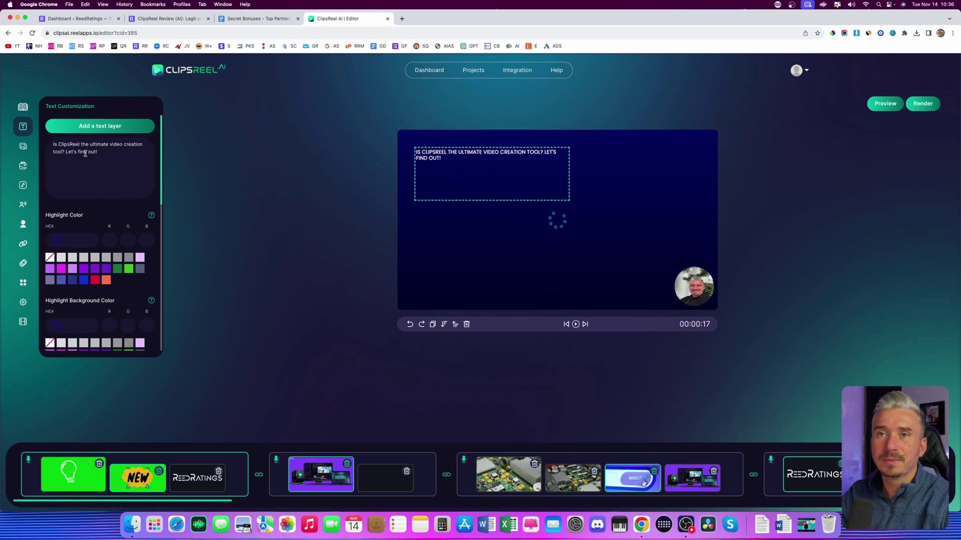
{"action": "left_click", "coordinate": [22, 107]}
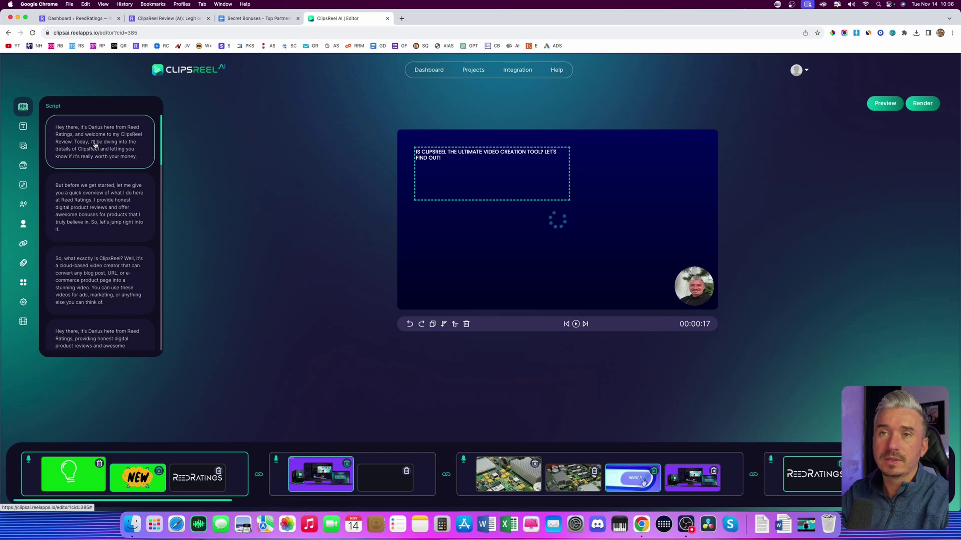
{"action": "left_click_drag", "start_coordinate": [480, 187], "coordinate": [482, 199]}
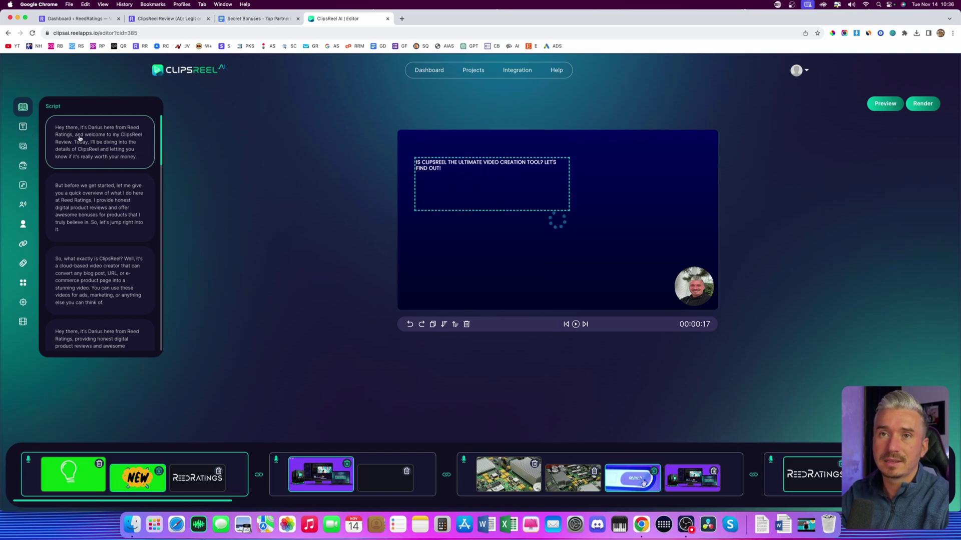
Add 'fvsd' to the caption text, then drag the headline box up and left into place
{"action": "left_click", "coordinate": [22, 130]}
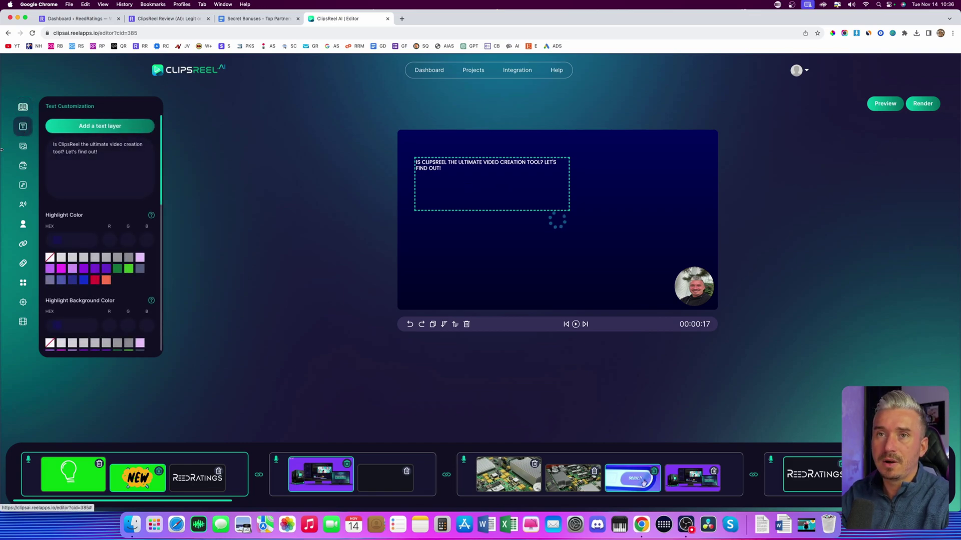
{"action": "left_click", "coordinate": [121, 159]}
{"action": "type", "text": "fvsd"}
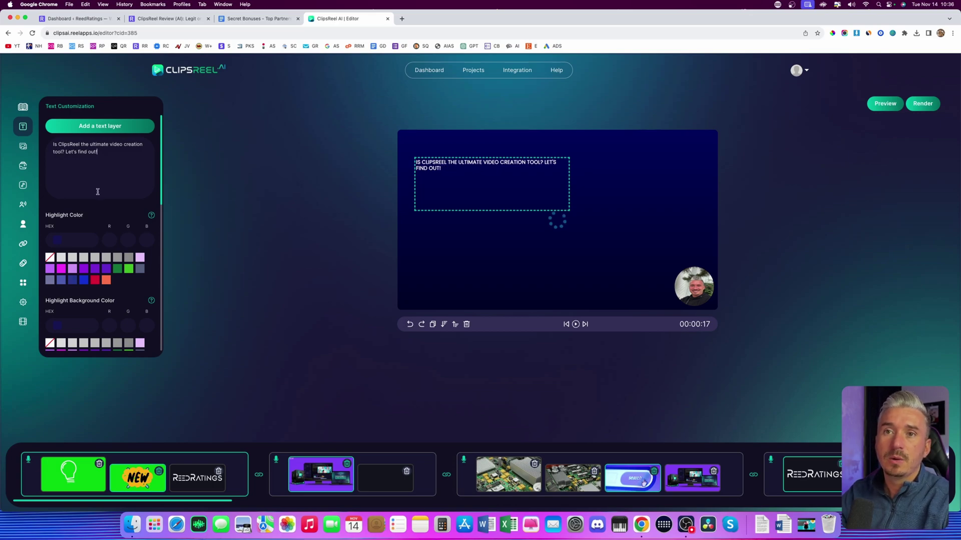
{"action": "scroll", "coordinate": [82, 256], "scroll_direction": "down", "scroll_amount": 1}
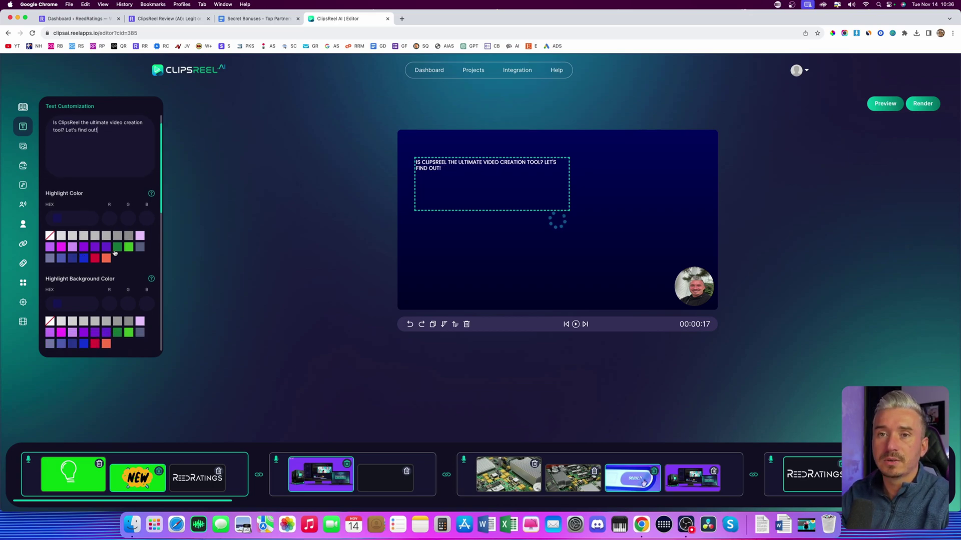
{"action": "scroll", "coordinate": [114, 253], "scroll_direction": "down", "scroll_amount": 2}
{"action": "scroll", "coordinate": [129, 292], "scroll_direction": "up", "scroll_amount": 1}
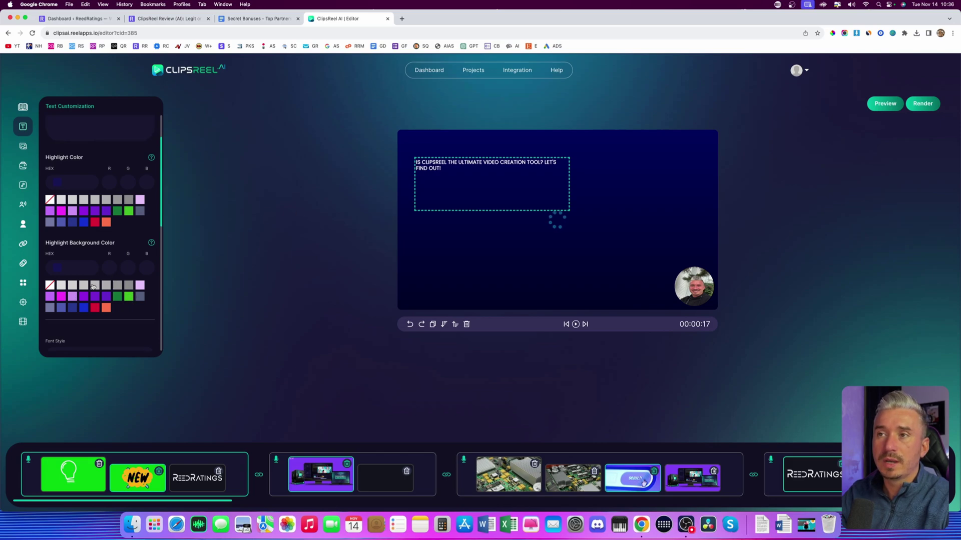
{"action": "left_click_drag", "start_coordinate": [450, 180], "coordinate": [450, 168]}
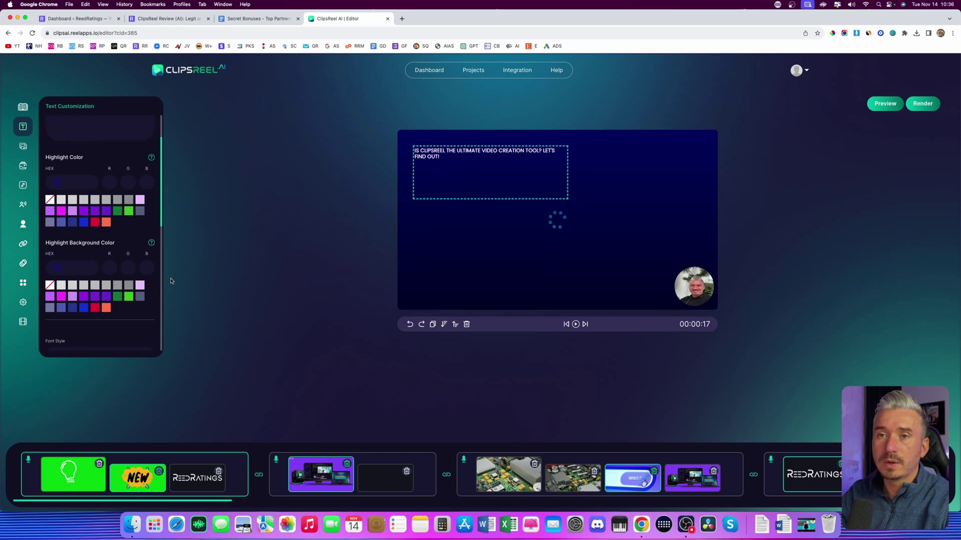
{"action": "left_click_drag", "start_coordinate": [506, 196], "coordinate": [477, 167]}
{"action": "scroll", "coordinate": [60, 283], "scroll_direction": "down", "scroll_amount": 5}
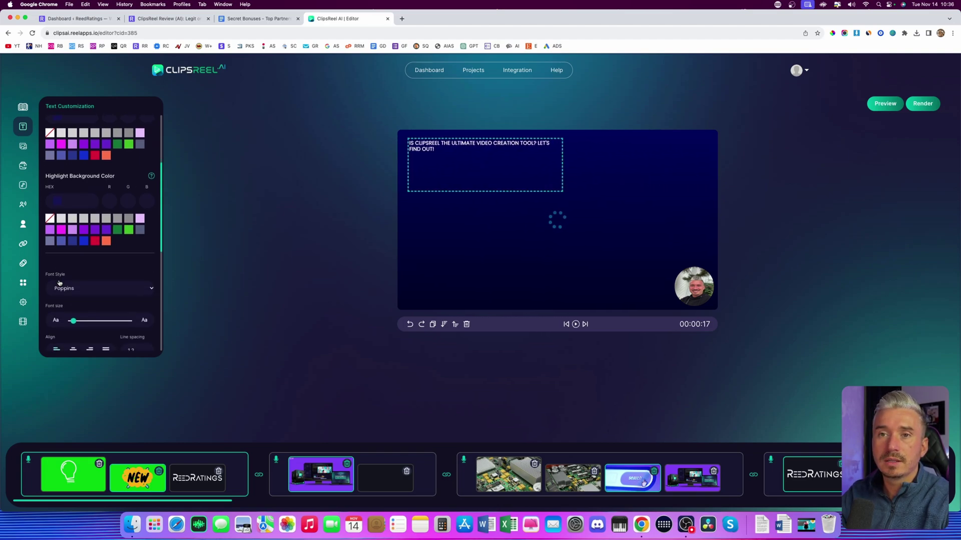
Enlarge the headline font size with the slider, toggling extra line spacing on then off
{"action": "scroll", "coordinate": [82, 217], "scroll_direction": "down", "scroll_amount": 1}
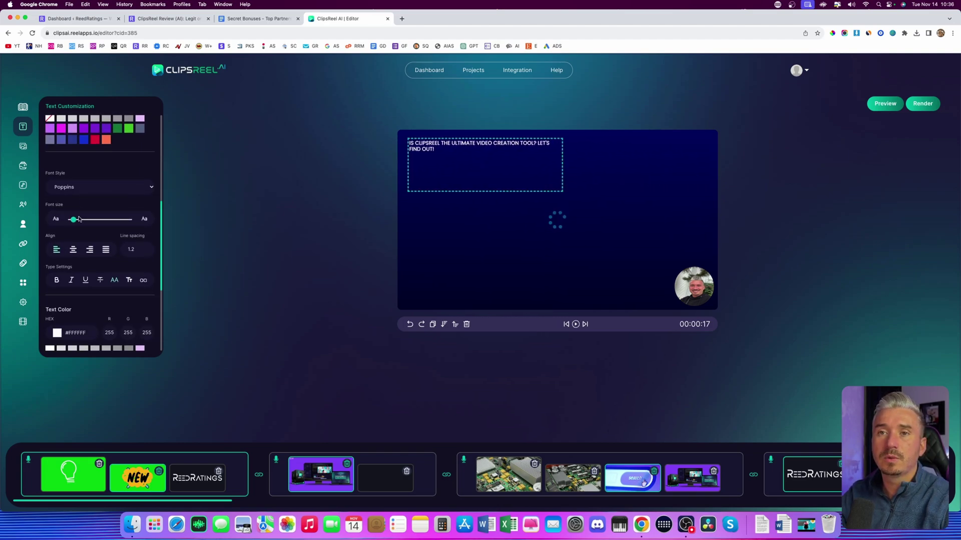
{"action": "left_click_drag", "start_coordinate": [74, 222], "coordinate": [81, 221]}
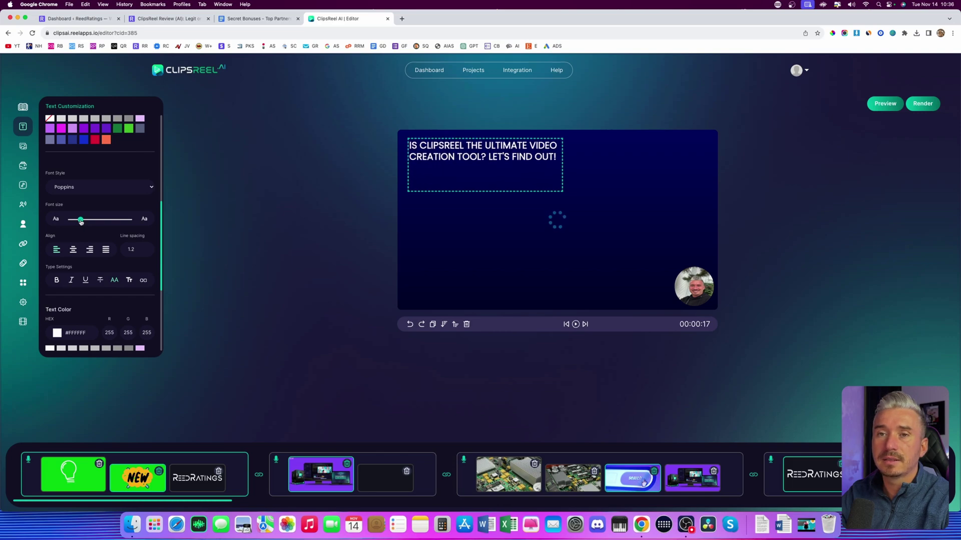
{"action": "scroll", "coordinate": [107, 299], "scroll_direction": "down", "scroll_amount": 6}
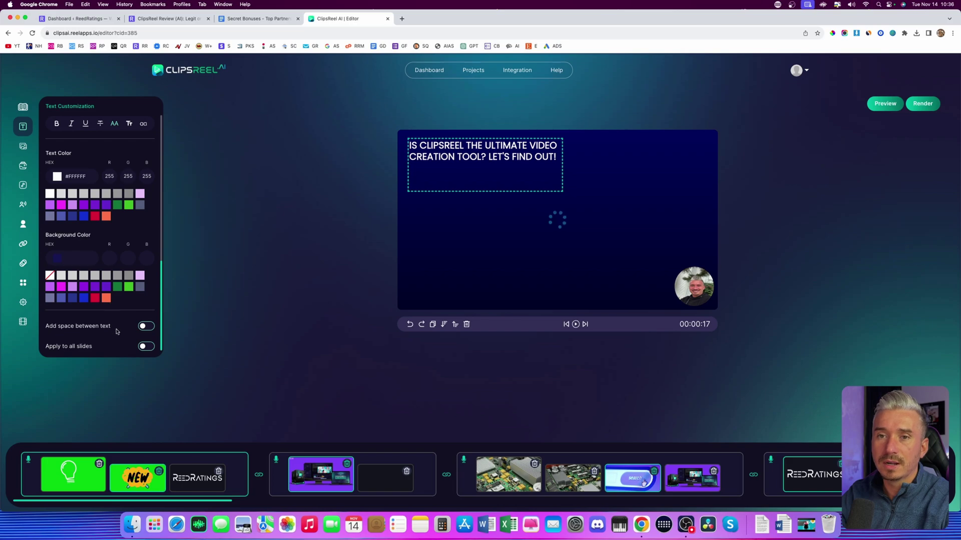
{"action": "left_click", "coordinate": [146, 326]}
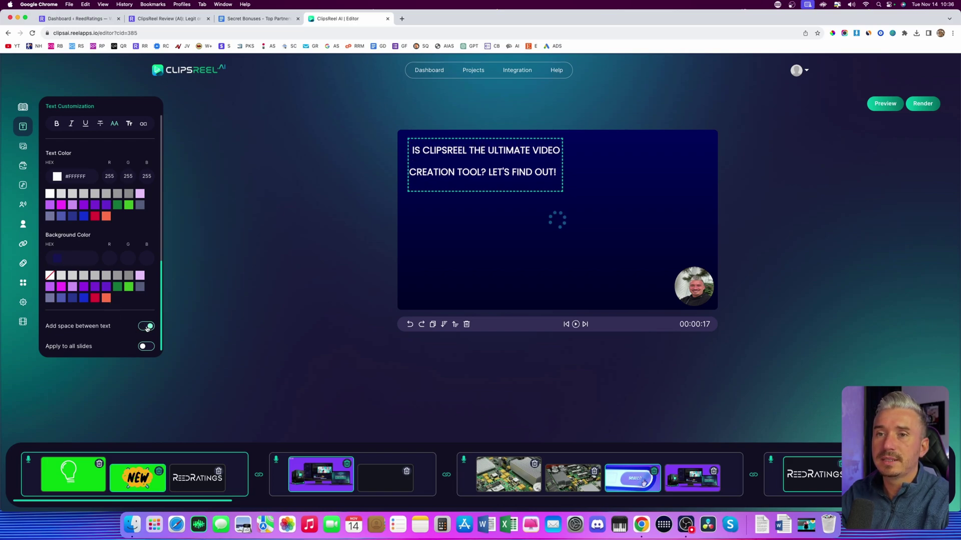
{"action": "left_click", "coordinate": [147, 326]}
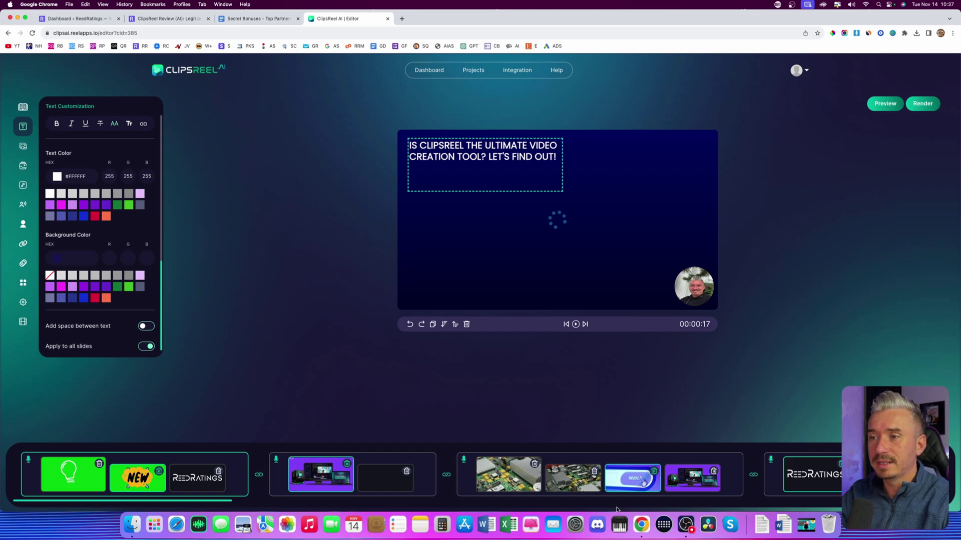
{"action": "left_click", "coordinate": [23, 147]}
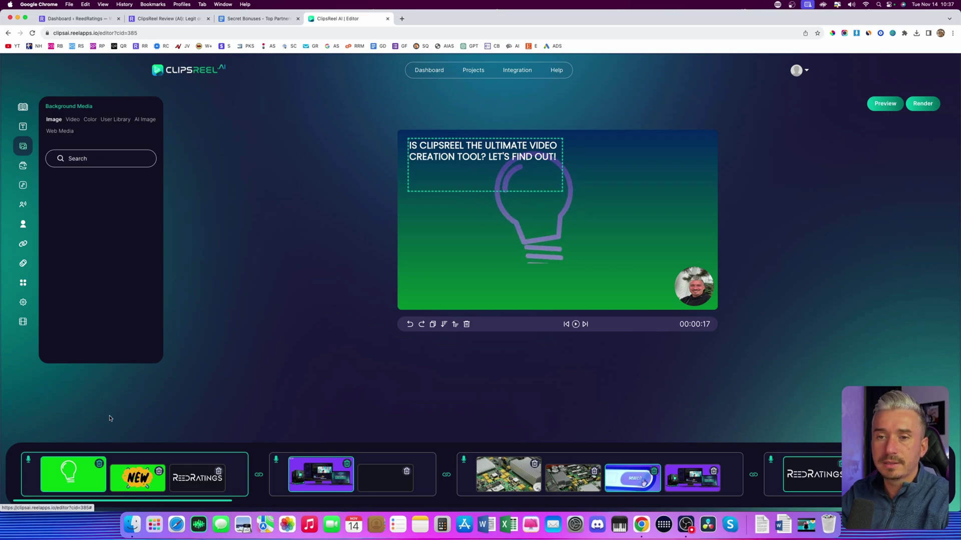
Cancel deleting the first timeline tile, reselect the first scene, and show its Layer Media options
{"action": "left_click", "coordinate": [100, 465]}
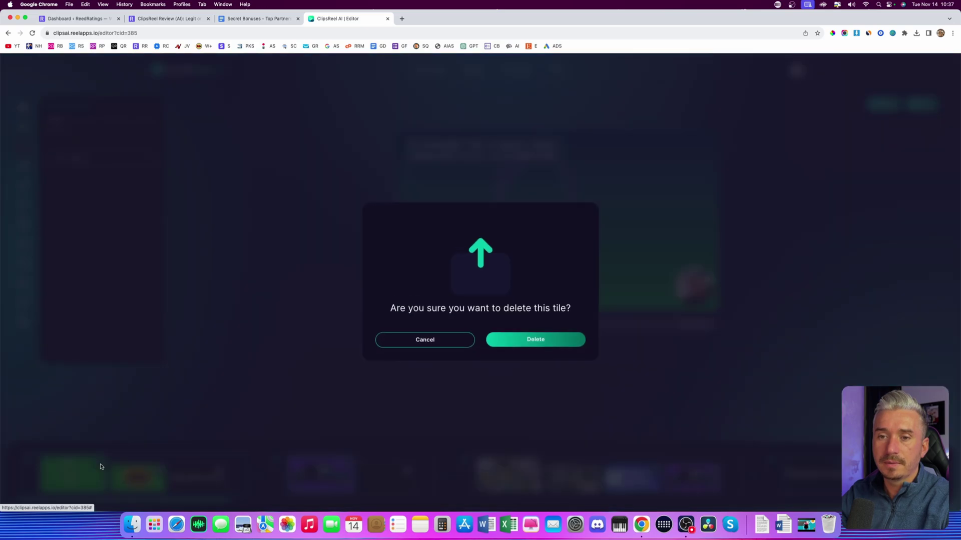
{"action": "left_click", "coordinate": [418, 342]}
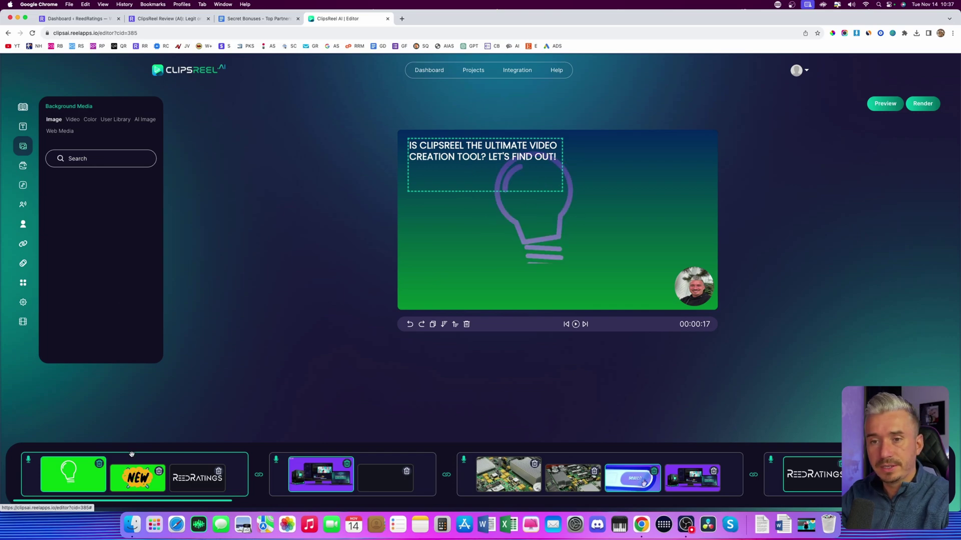
{"action": "left_click", "coordinate": [333, 483]}
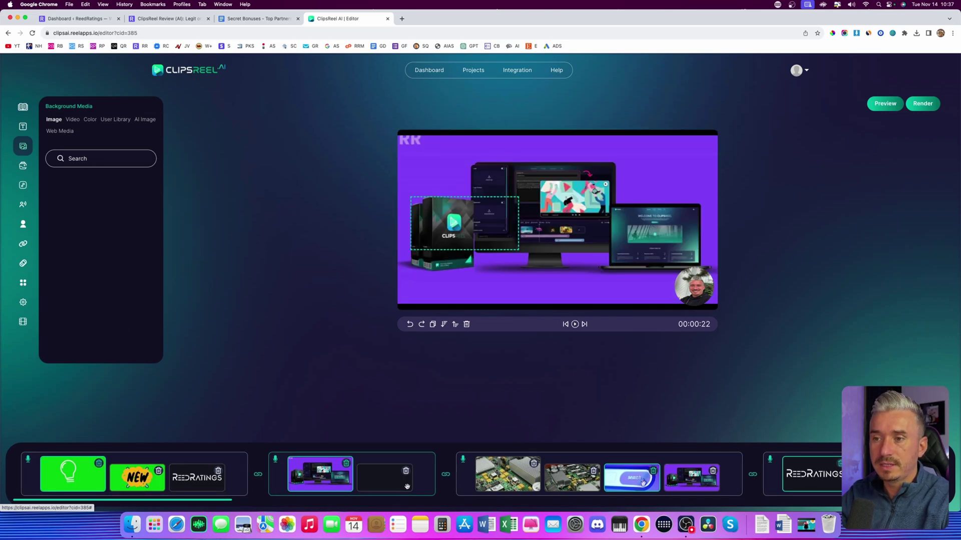
{"action": "left_click", "coordinate": [391, 491]}
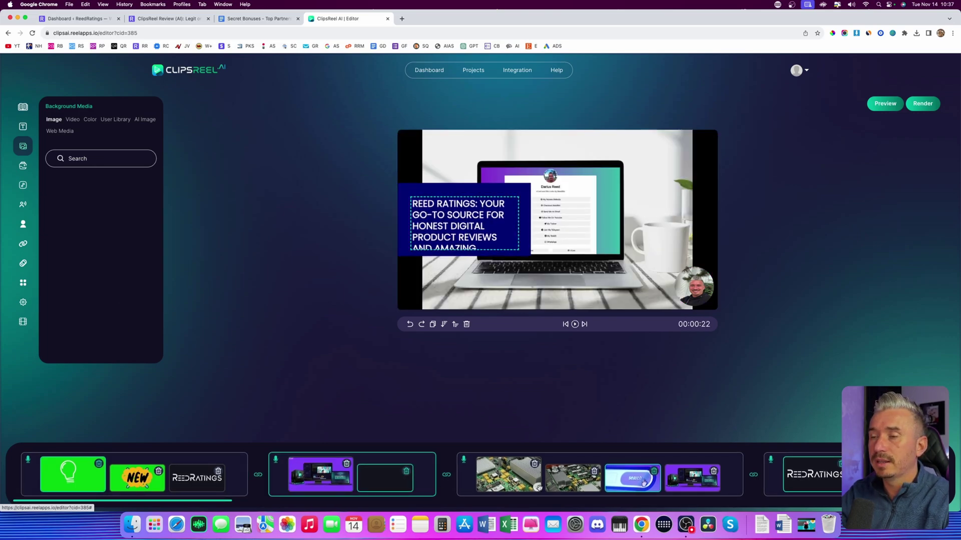
{"action": "left_click", "coordinate": [28, 165]}
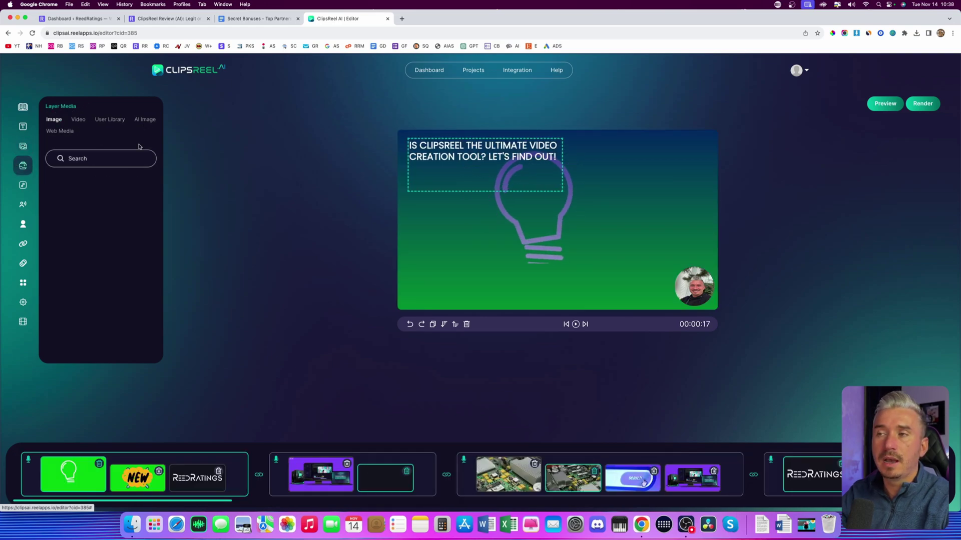
Preview Showdown 3m in the music library, then apply Playful Hip-Hop3m as background music
{"action": "left_click", "coordinate": [23, 185]}
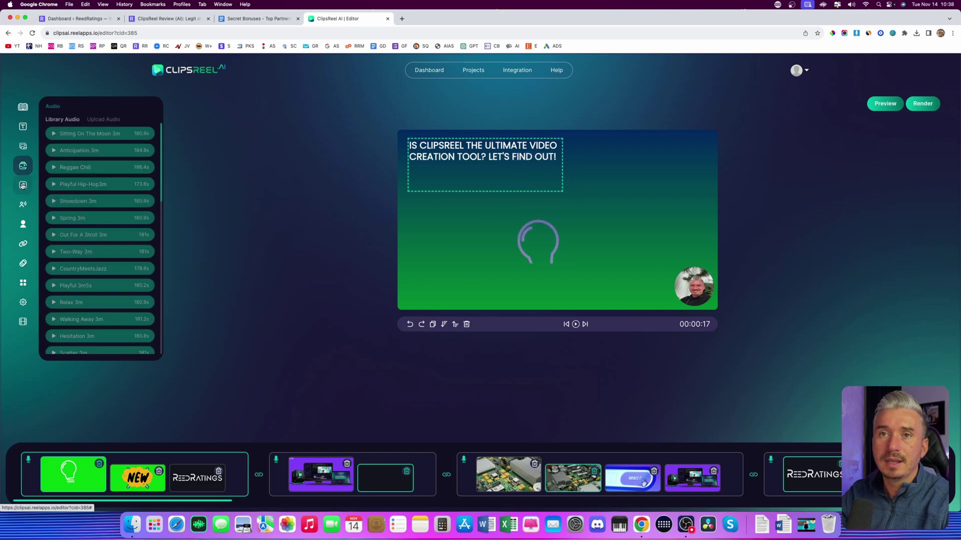
{"action": "scroll", "coordinate": [107, 186], "scroll_direction": "down", "scroll_amount": 2}
{"action": "scroll", "coordinate": [60, 200], "scroll_direction": "up", "scroll_amount": 3}
{"action": "left_click", "coordinate": [54, 201]}
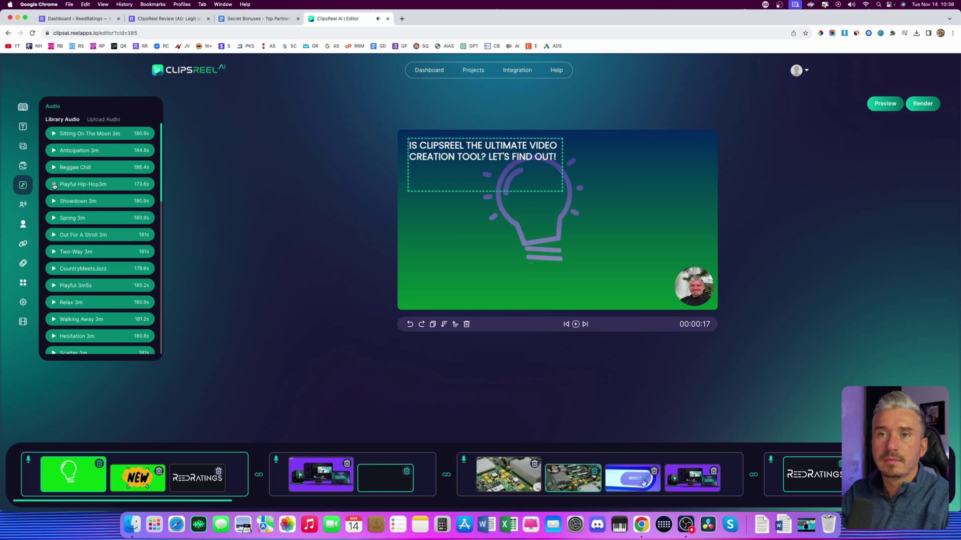
{"action": "left_click", "coordinate": [84, 186]}
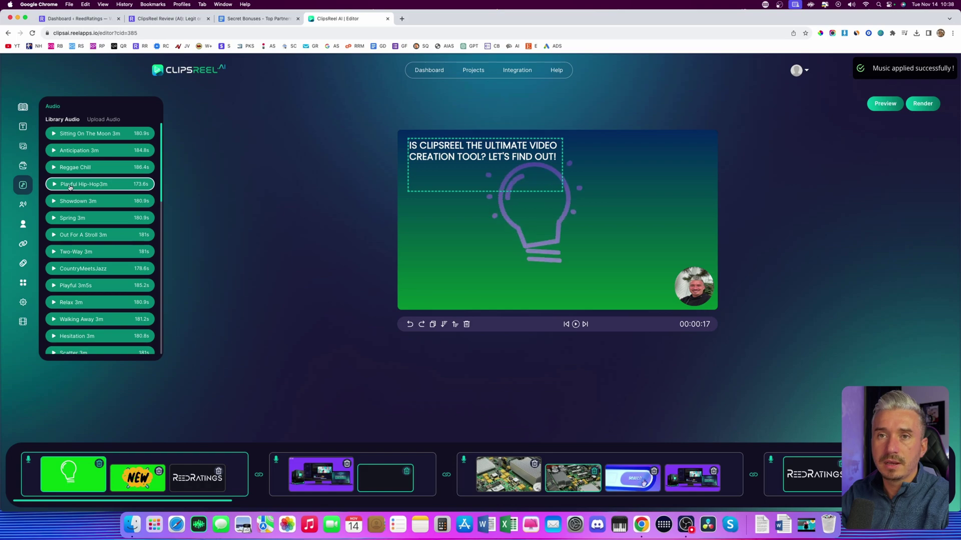
{"action": "left_click", "coordinate": [23, 205]}
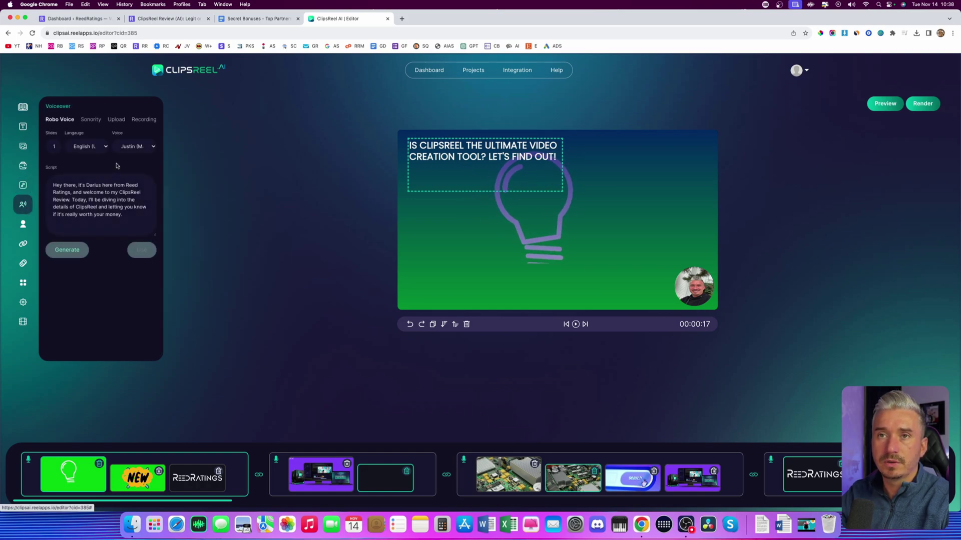
Check the record and upload voiceover options, then keep the AI voice in English (US)
{"action": "left_click", "coordinate": [143, 121]}
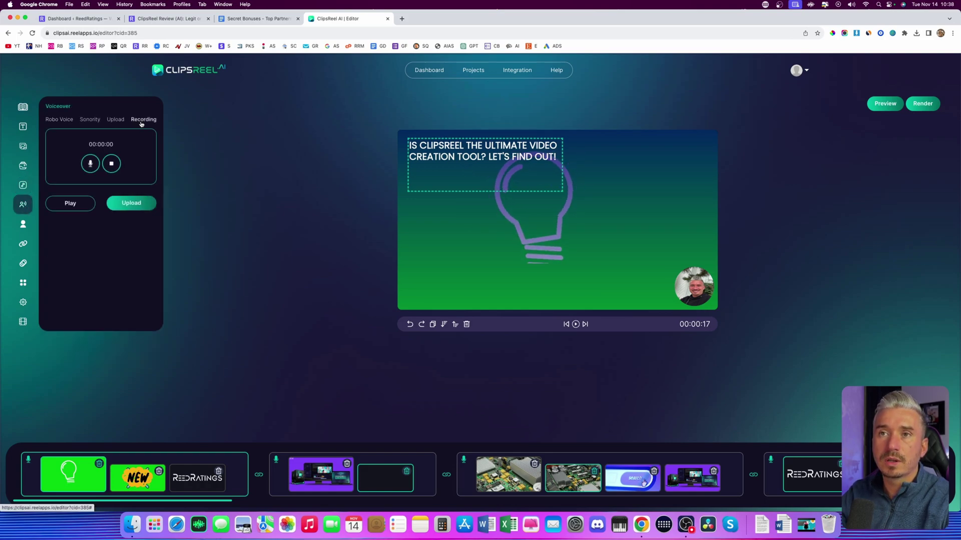
{"action": "left_click", "coordinate": [120, 121]}
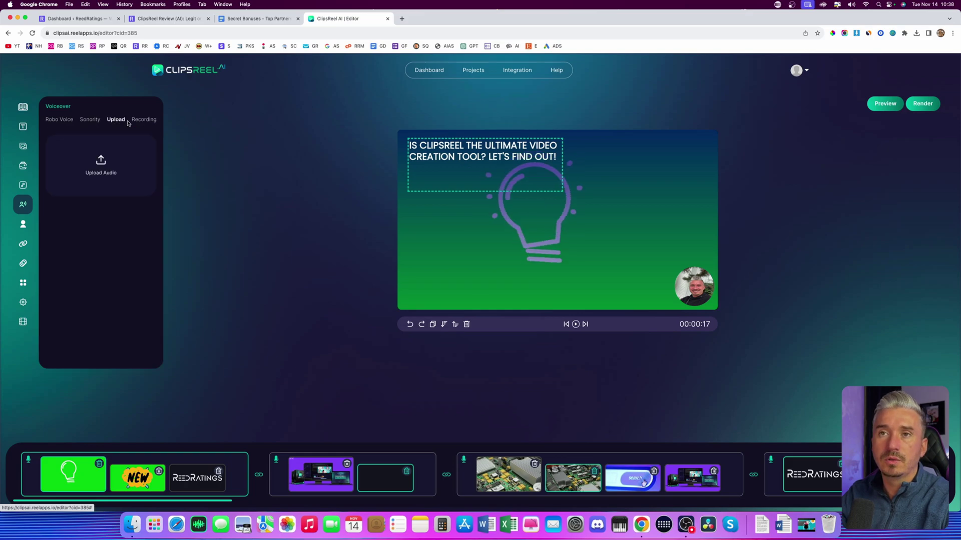
{"action": "left_click", "coordinate": [58, 119]}
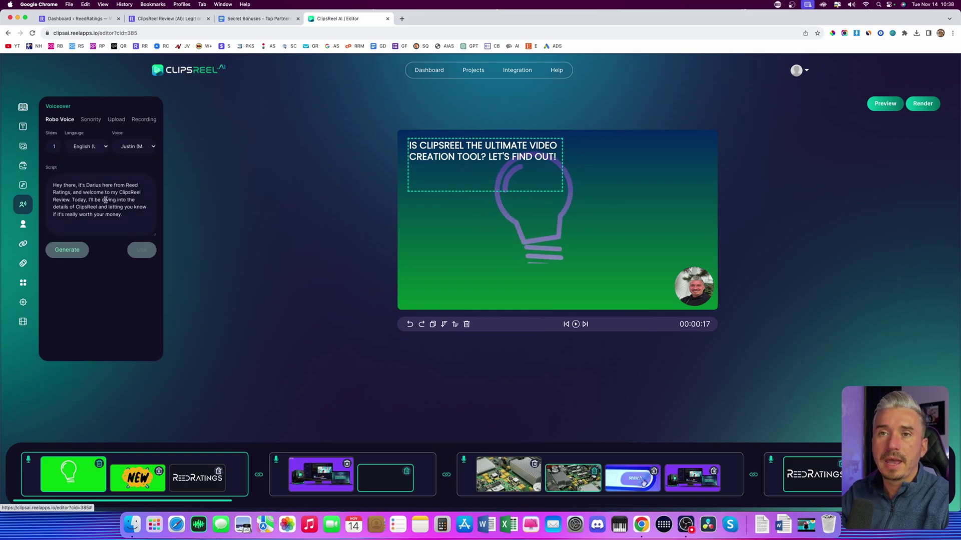
{"action": "left_click", "coordinate": [89, 146]}
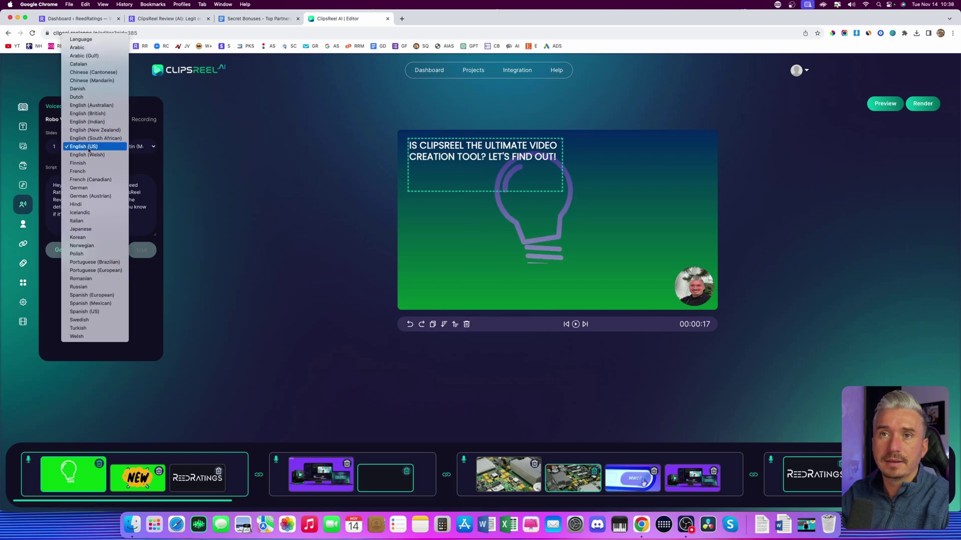
{"action": "left_click", "coordinate": [89, 148]}
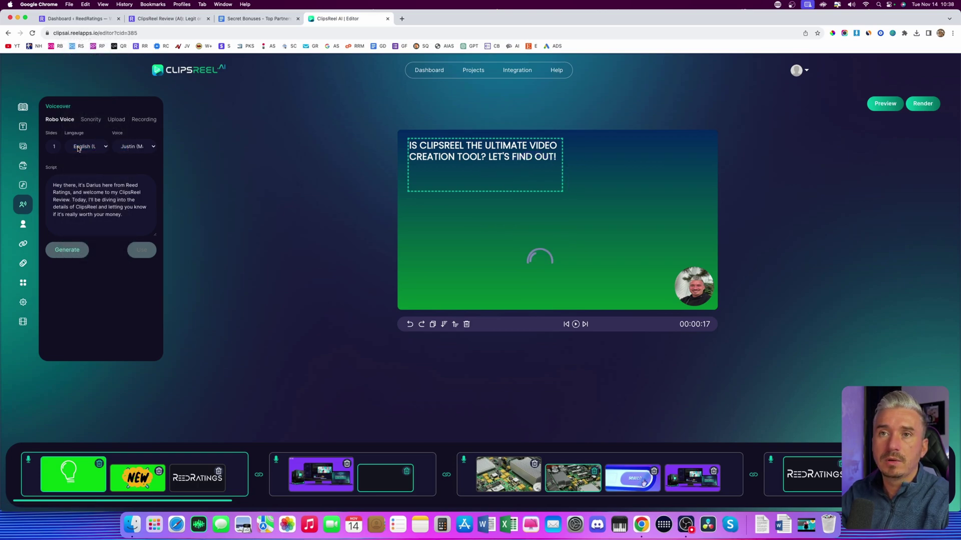
Choose the Matthew voice, generate the first slide's voiceover, and move to slide 2
{"action": "left_click", "coordinate": [138, 148]}
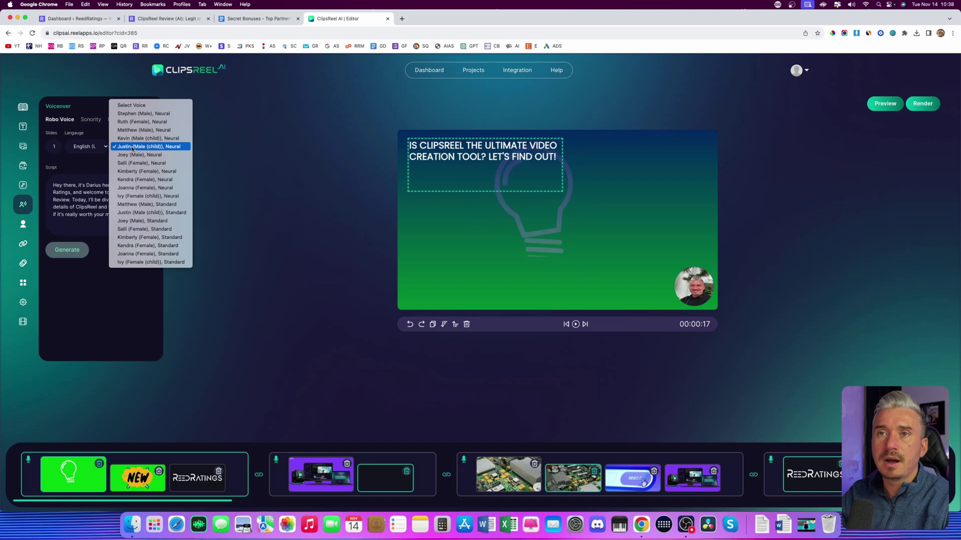
{"action": "left_click", "coordinate": [127, 132]}
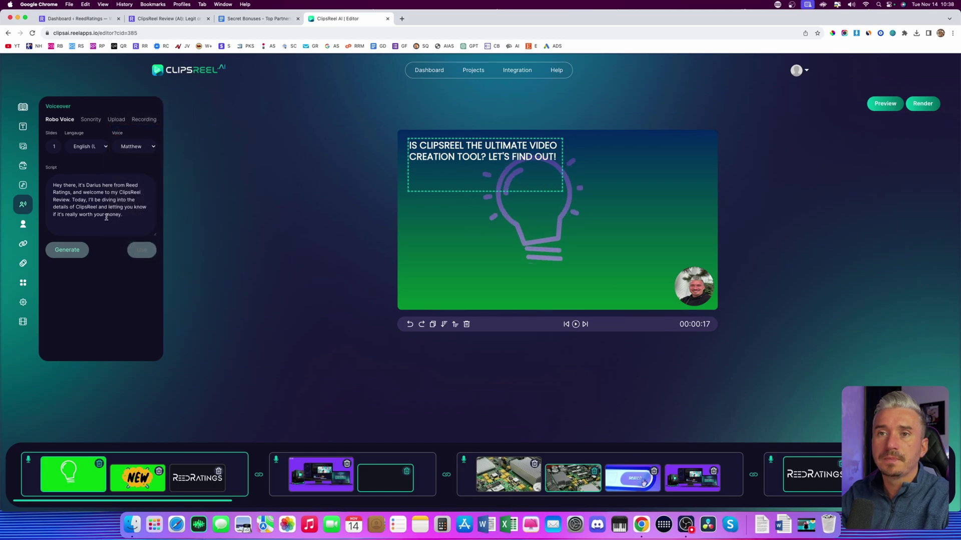
{"action": "left_click", "coordinate": [62, 250]}
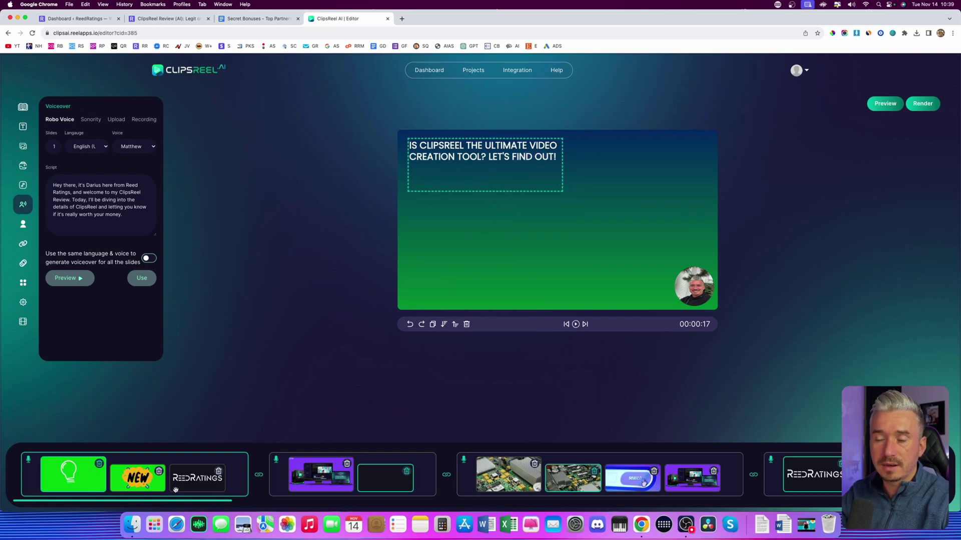
{"action": "left_click", "coordinate": [324, 480]}
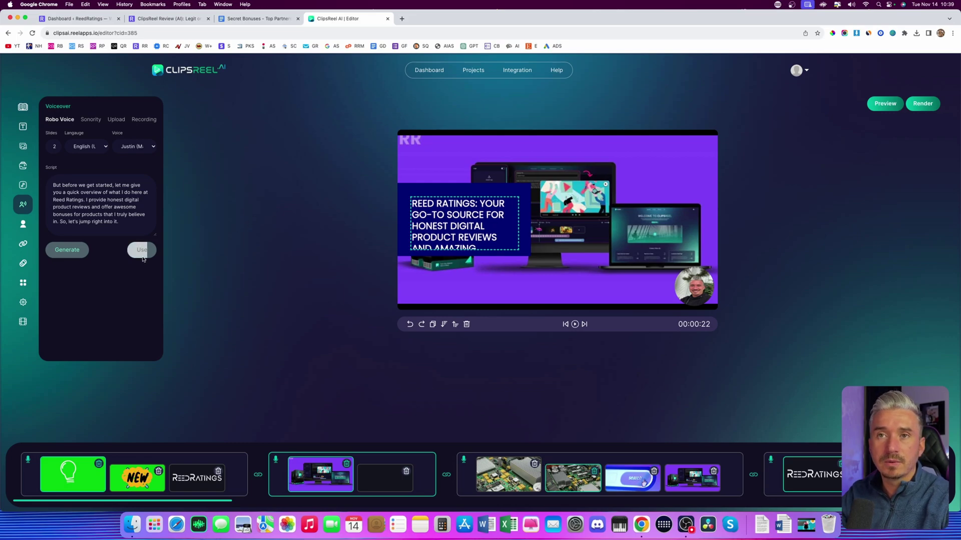
Regenerate slide 1's voiceover with Matthew and apply the same language and voice to all slides
{"action": "left_click", "coordinate": [113, 478]}
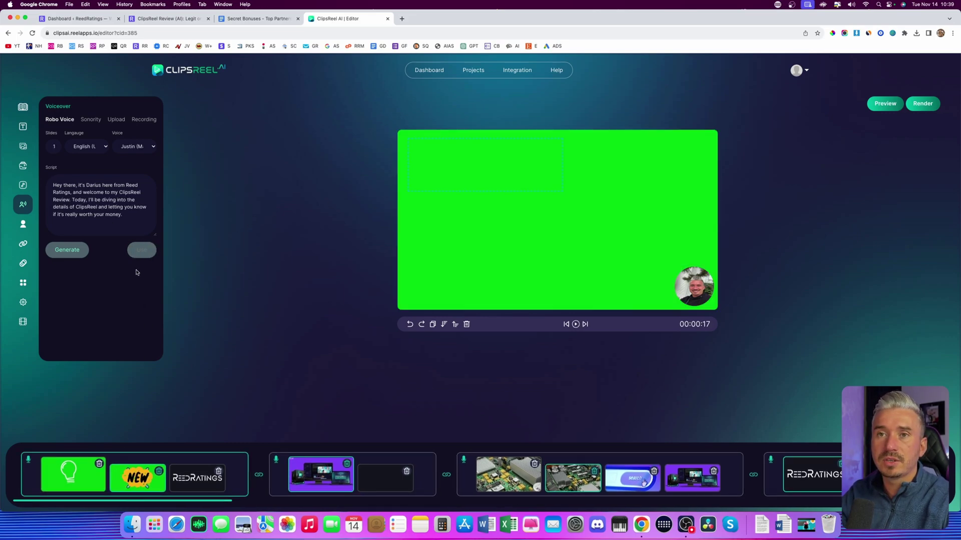
{"action": "left_click", "coordinate": [87, 146]}
{"action": "left_click", "coordinate": [95, 146]}
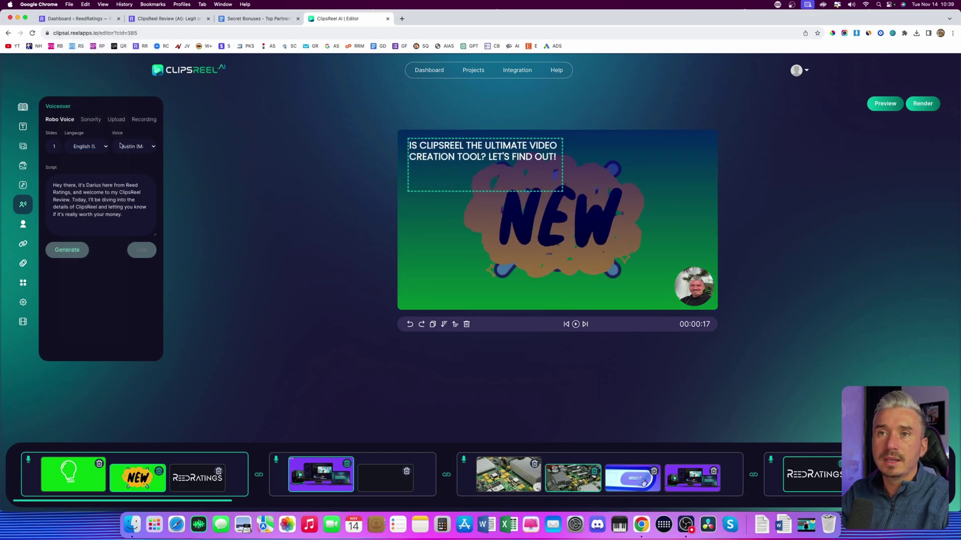
{"action": "left_click", "coordinate": [129, 146]}
{"action": "left_click", "coordinate": [131, 129]}
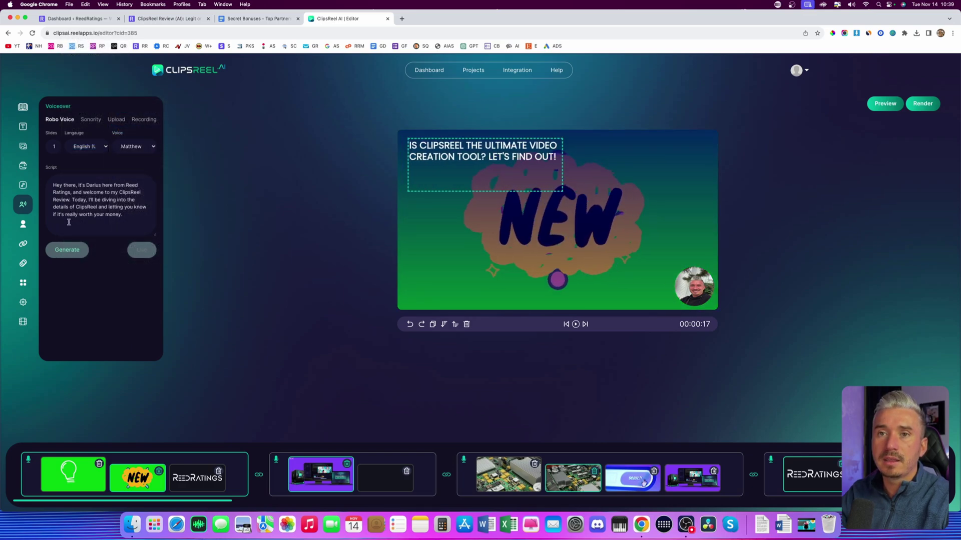
{"action": "left_click", "coordinate": [65, 251]}
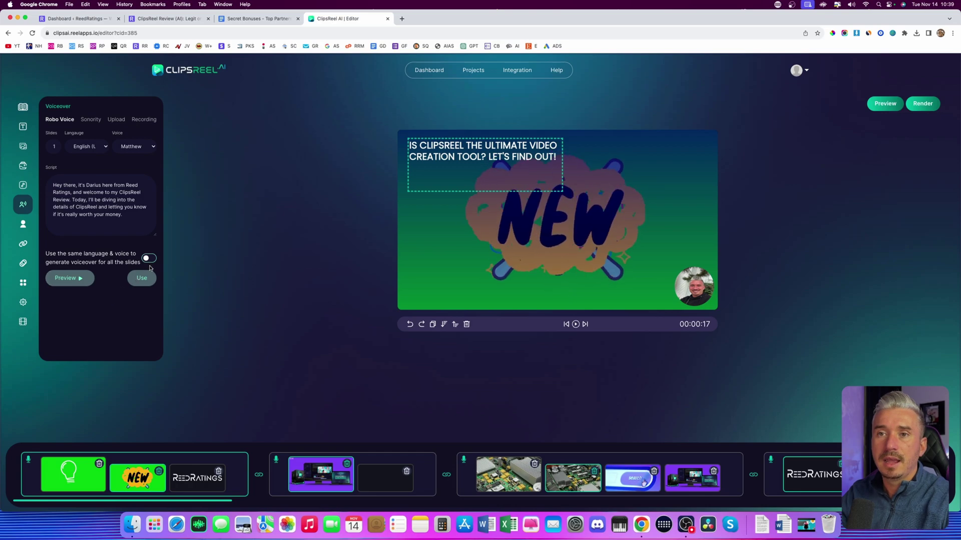
{"action": "left_click", "coordinate": [148, 260]}
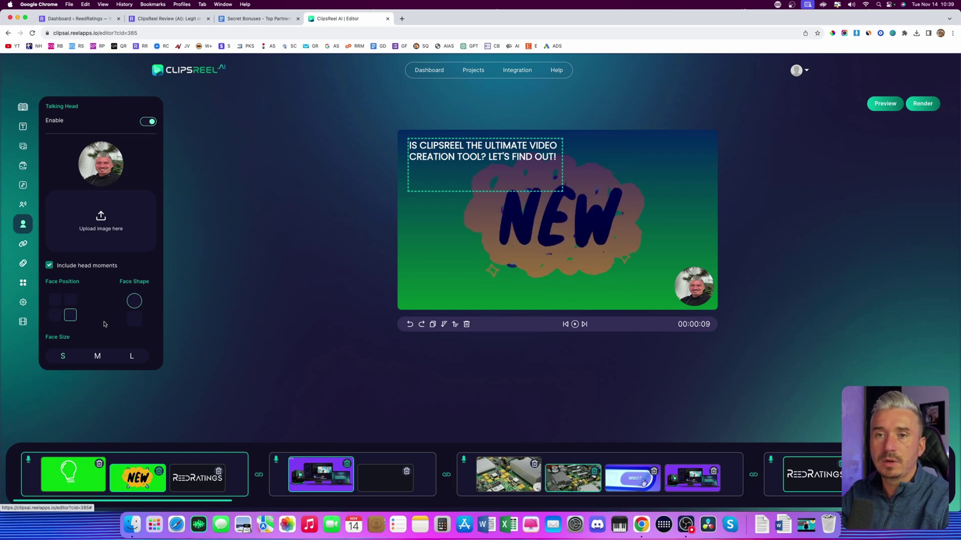
Make the talking-head avatar a small square in the bottom-right corner
{"action": "left_click", "coordinate": [55, 300]}
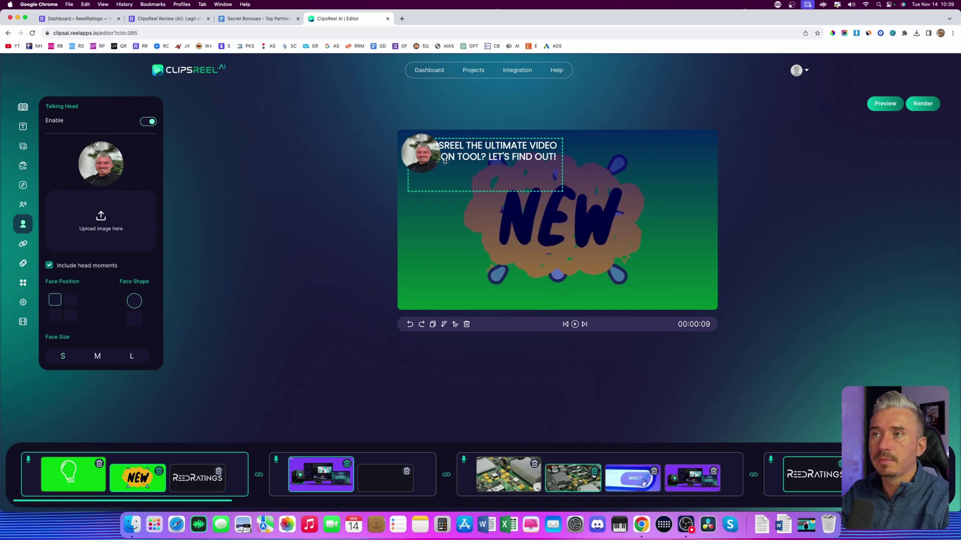
{"action": "left_click", "coordinate": [70, 314]}
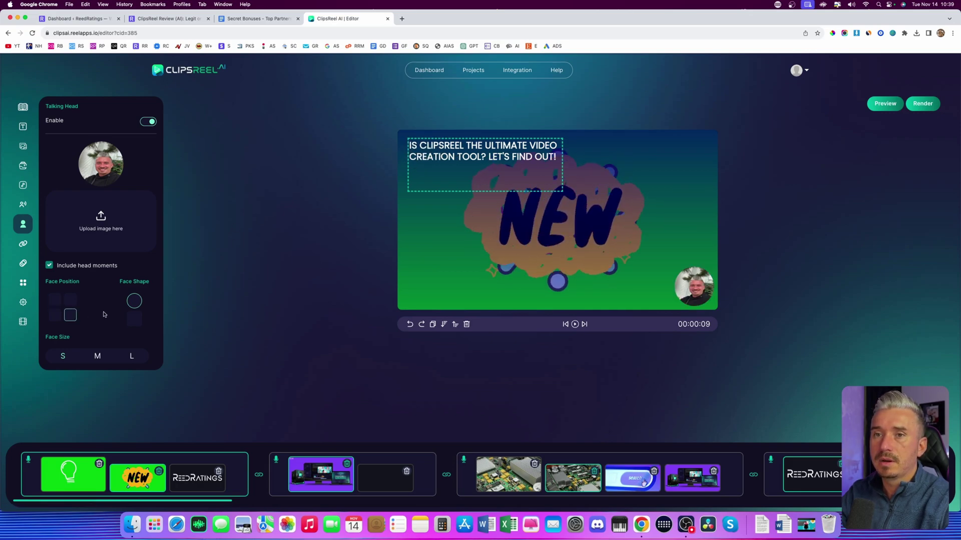
{"action": "left_click", "coordinate": [135, 318]}
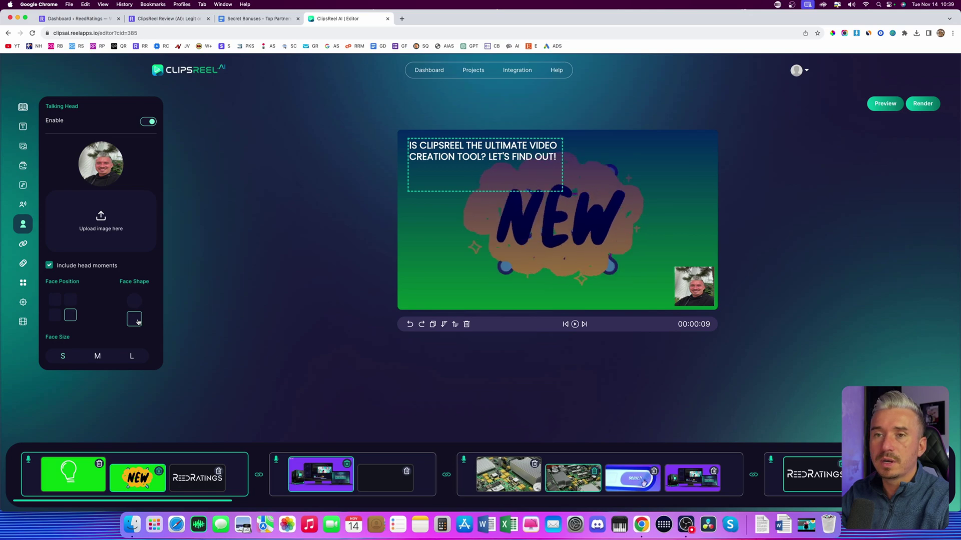
{"action": "left_click", "coordinate": [135, 302]}
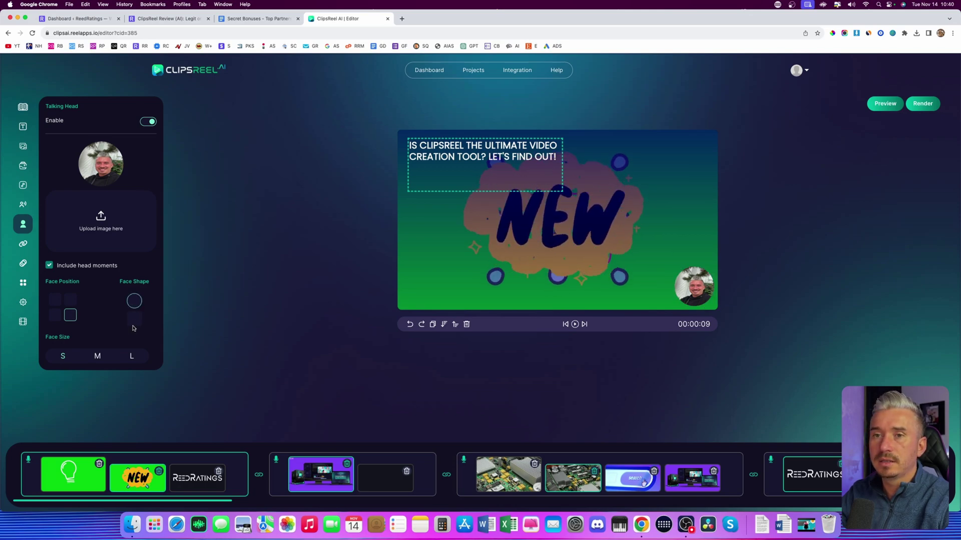
{"action": "left_click", "coordinate": [134, 324]}
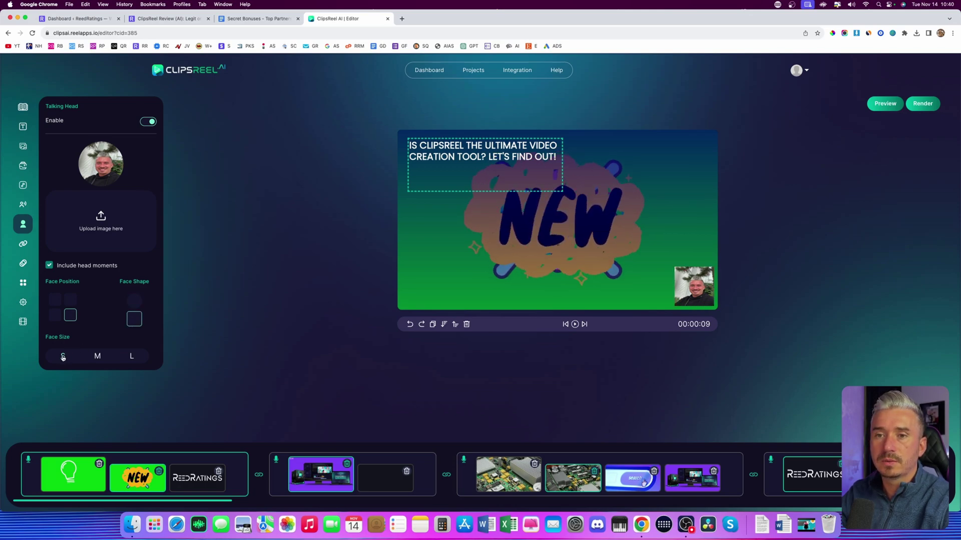
{"action": "left_click", "coordinate": [131, 357]}
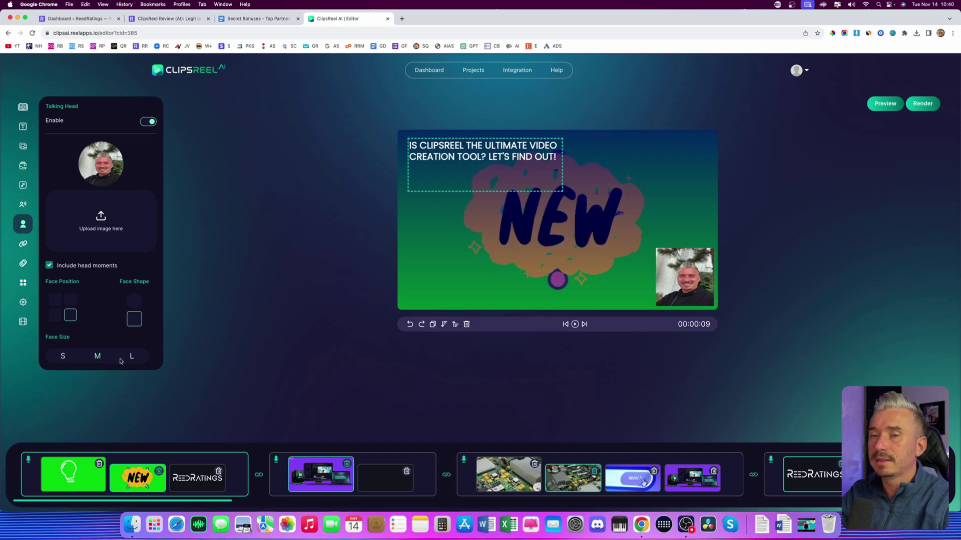
{"action": "left_click", "coordinate": [65, 356]}
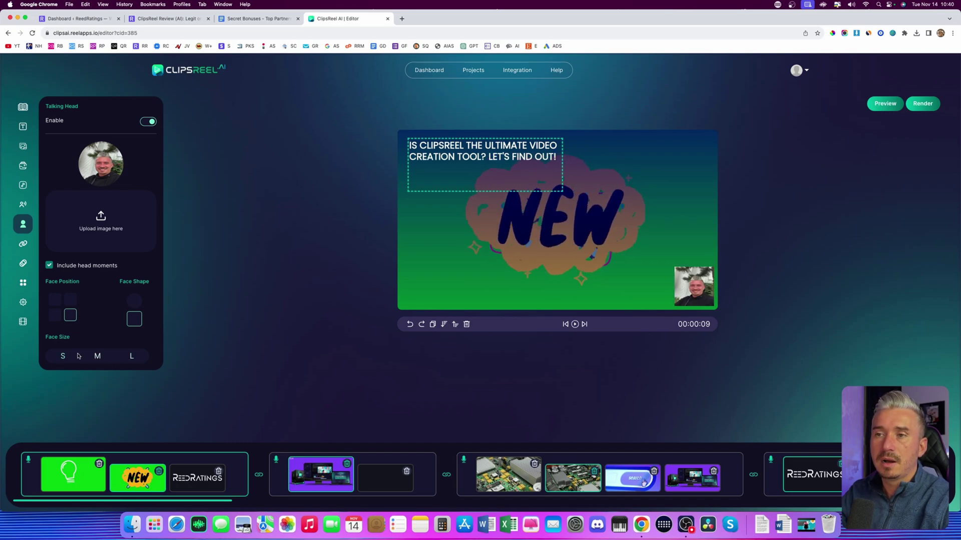
Apply the LinearWipe240 transition to the scene and bring up the animation settings
{"action": "left_click", "coordinate": [23, 244]}
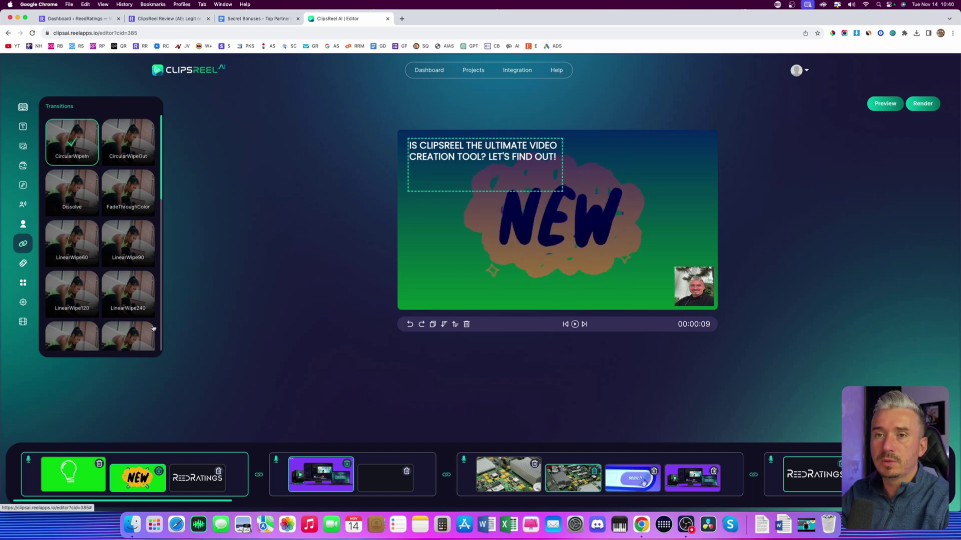
{"action": "scroll", "coordinate": [119, 299], "scroll_direction": "down", "scroll_amount": 1}
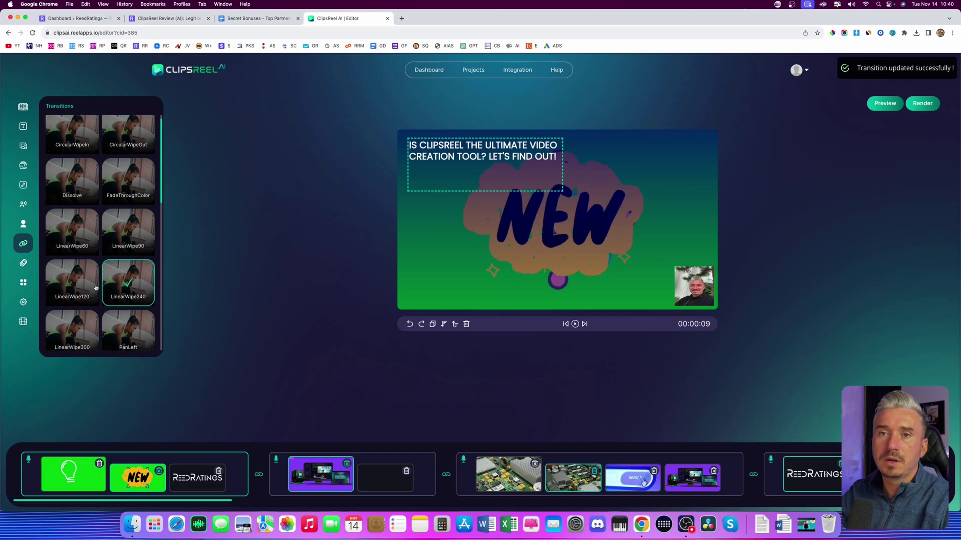
{"action": "left_click", "coordinate": [23, 263]}
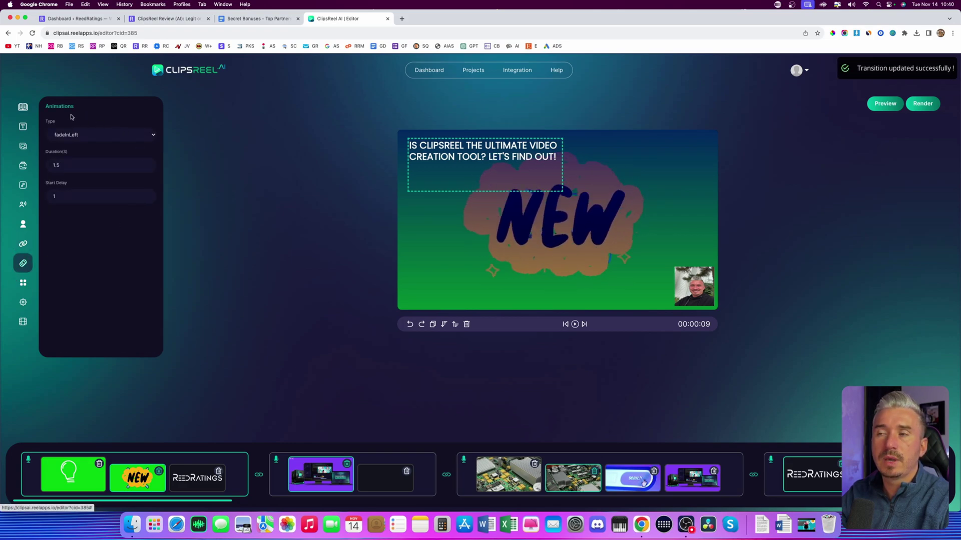
Nudge the headline text box slightly down and try a fadeInRight entrance animation
{"action": "left_click_drag", "start_coordinate": [463, 171], "coordinate": [465, 179]}
{"action": "left_click", "coordinate": [148, 133]}
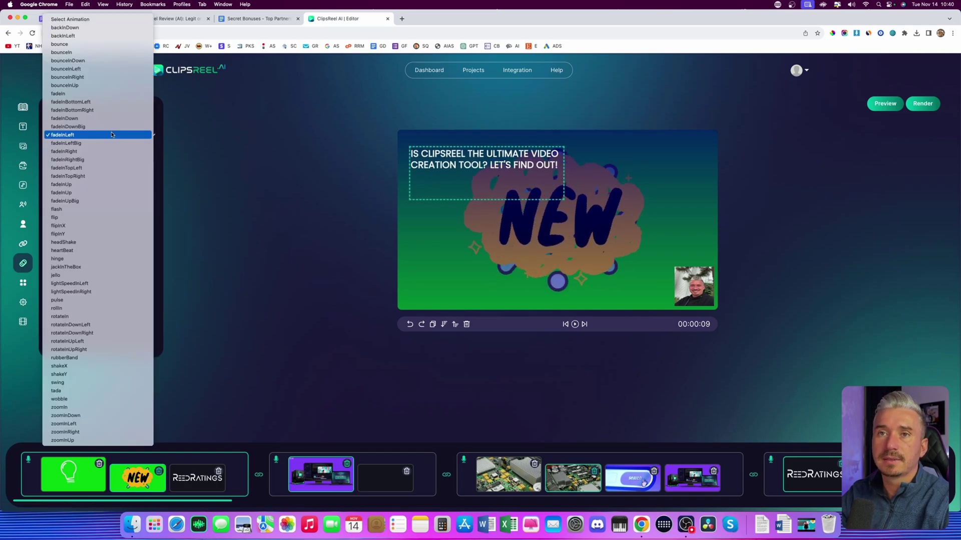
{"action": "left_click", "coordinate": [80, 152]}
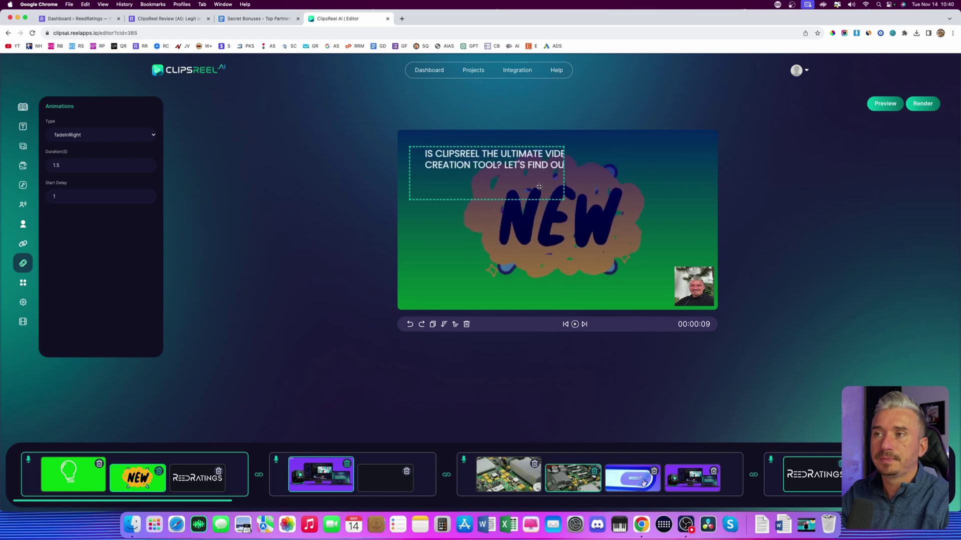
Switch the headline animation to bounceInLeft and show the template variations
{"action": "left_click", "coordinate": [71, 138]}
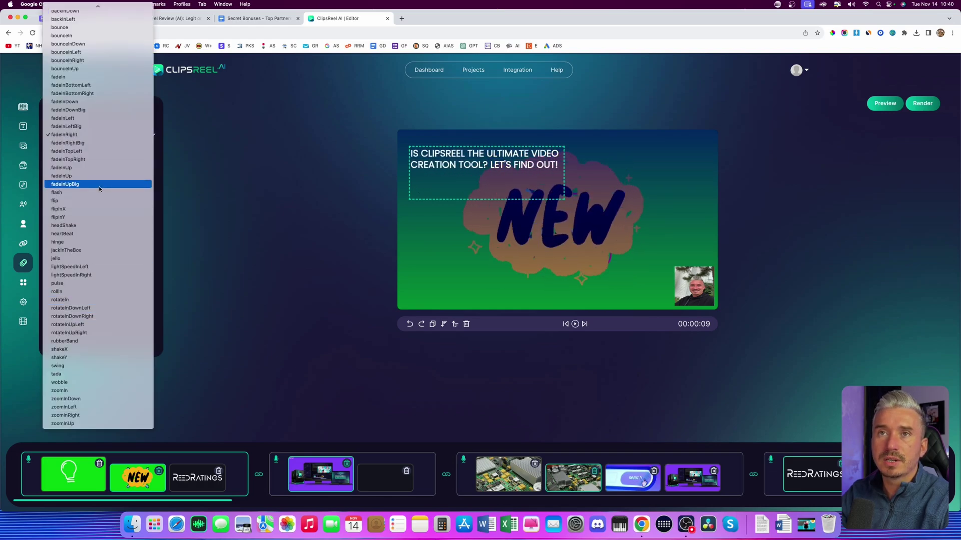
{"action": "left_click", "coordinate": [80, 53]}
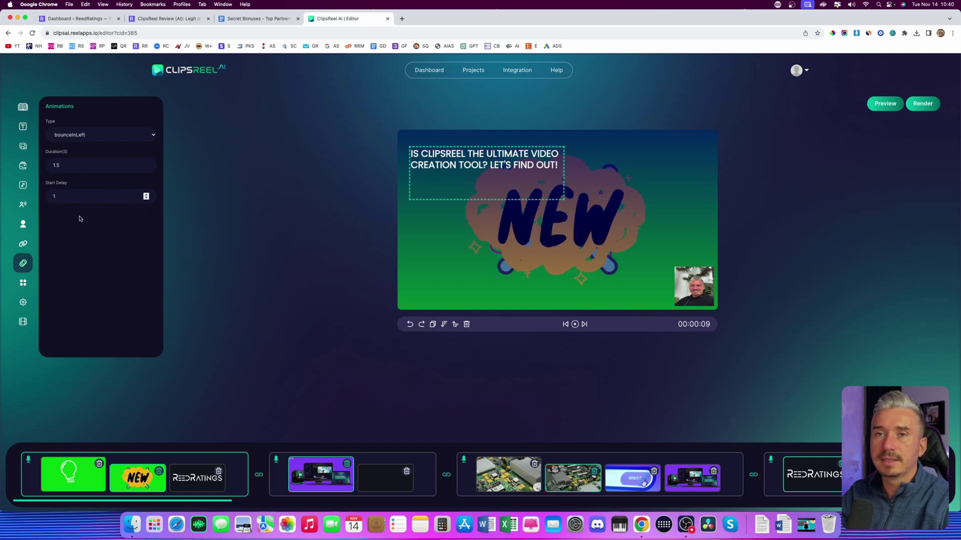
{"action": "left_click", "coordinate": [23, 283]}
{"action": "scroll", "coordinate": [125, 265], "scroll_direction": "down", "scroll_amount": 4}
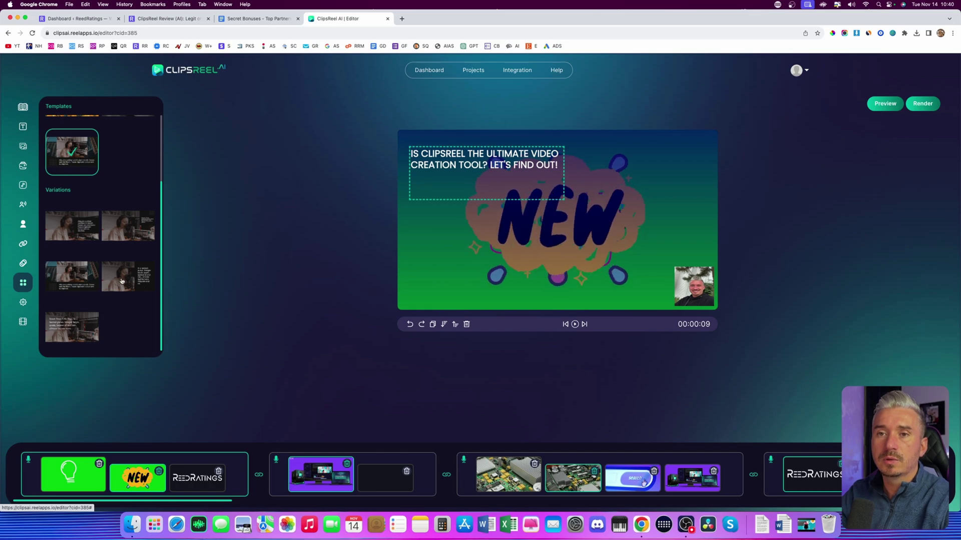
Lower the background music volume to 10% in Settings, then show the intro and outro credits options
{"action": "left_click", "coordinate": [23, 303]}
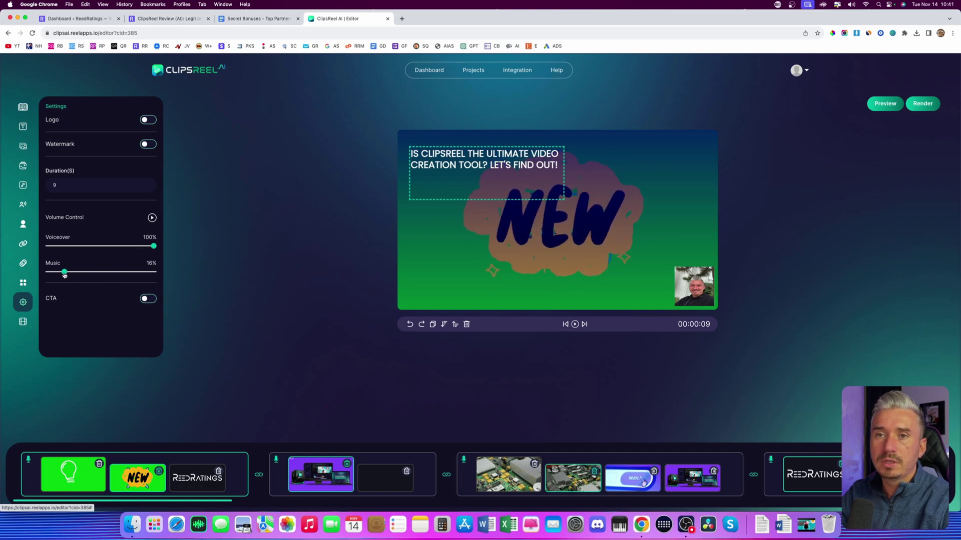
{"action": "left_click_drag", "start_coordinate": [64, 275], "coordinate": [61, 274]}
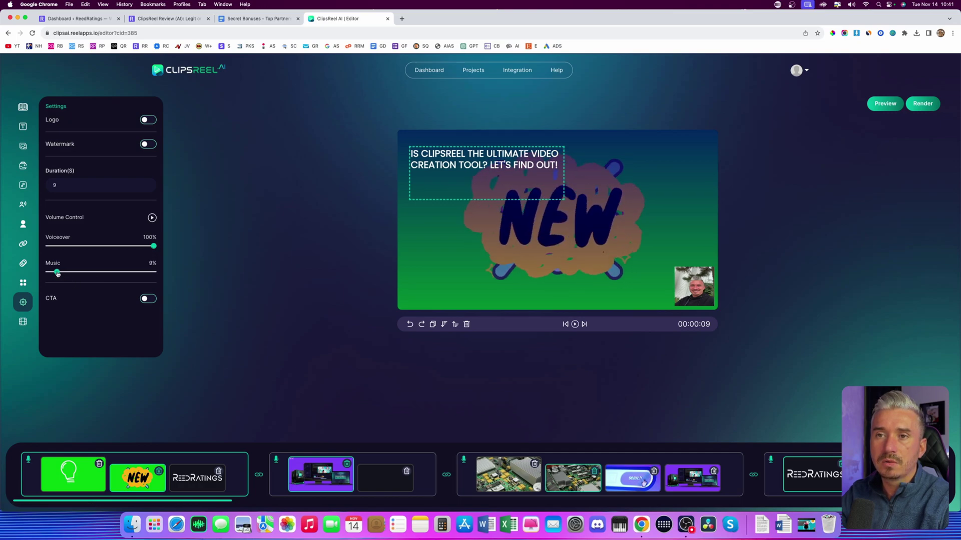
{"action": "left_click", "coordinate": [22, 322]}
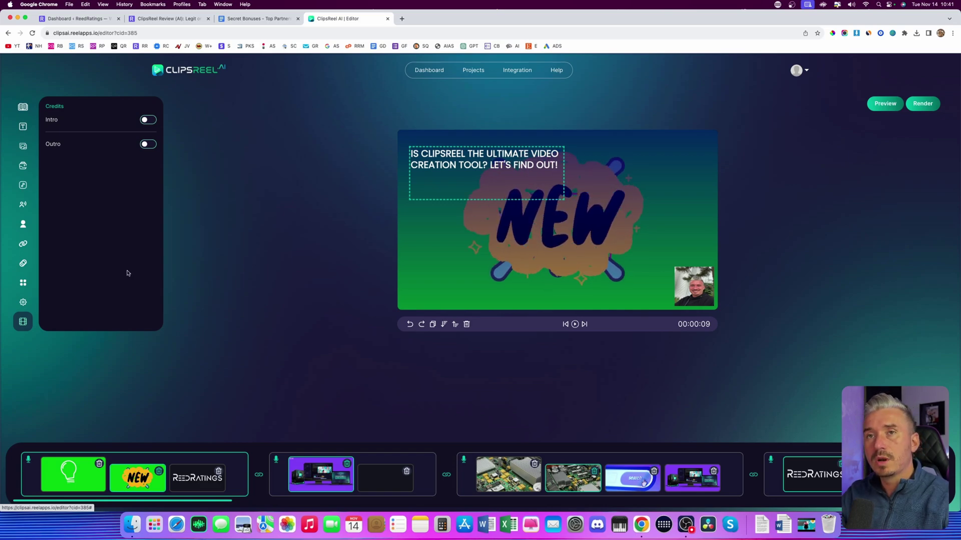
Toggle an intro clip on and back off, then scroll through the scene timeline
{"action": "left_click", "coordinate": [148, 120]}
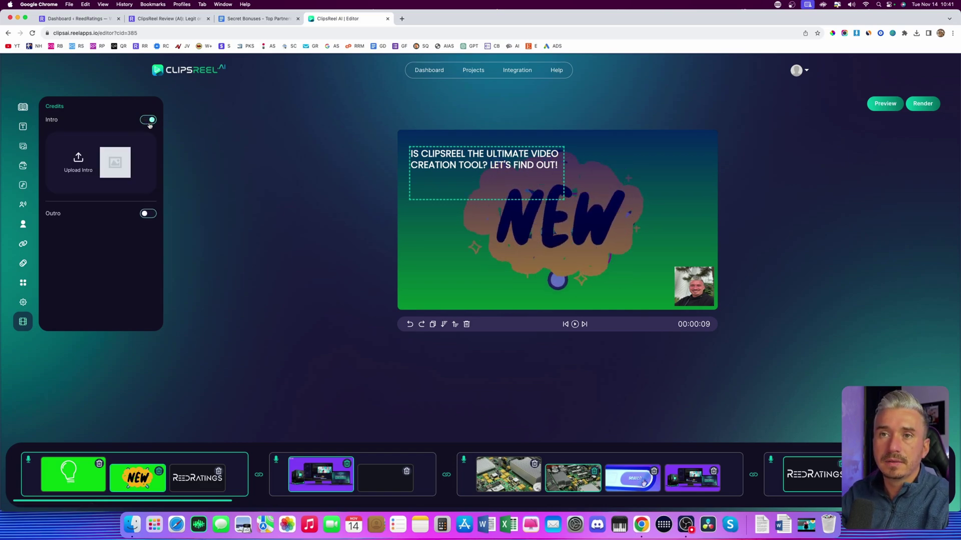
{"action": "left_click", "coordinate": [146, 121]}
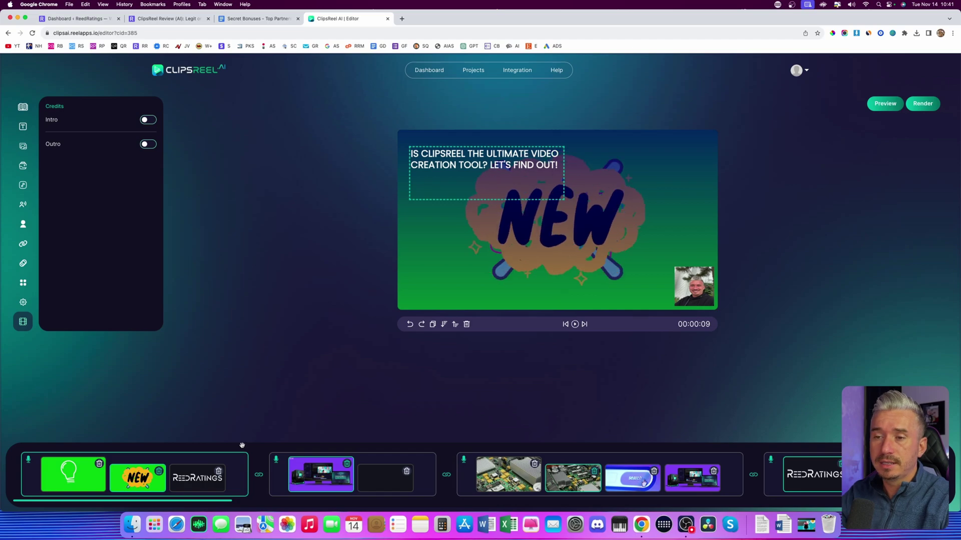
{"action": "scroll", "coordinate": [321, 479], "scroll_direction": "right", "scroll_amount": 4}
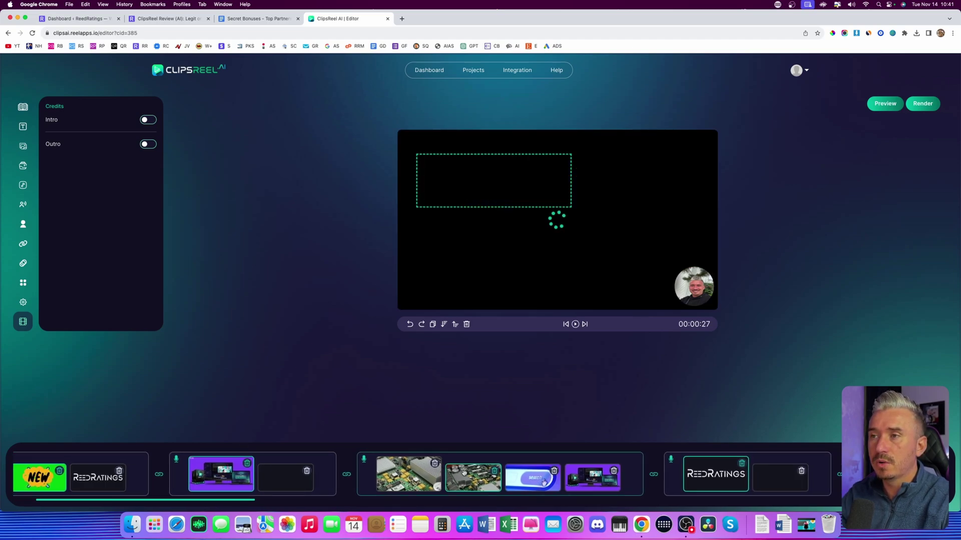
{"action": "scroll", "coordinate": [460, 473], "scroll_direction": "right", "scroll_amount": 10}
{"action": "scroll", "coordinate": [665, 480], "scroll_direction": "right", "scroll_amount": 6}
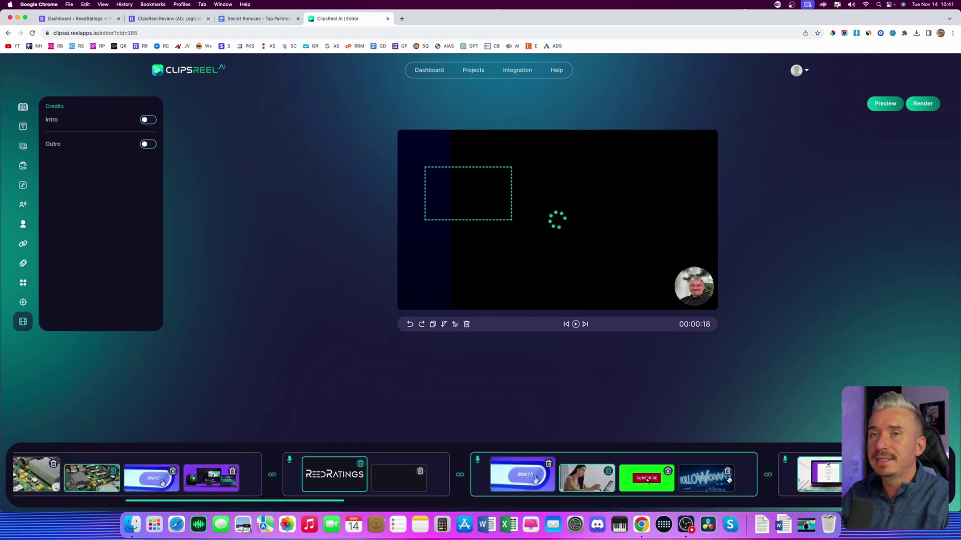
{"action": "scroll", "coordinate": [728, 479], "scroll_direction": "right", "scroll_amount": 4}
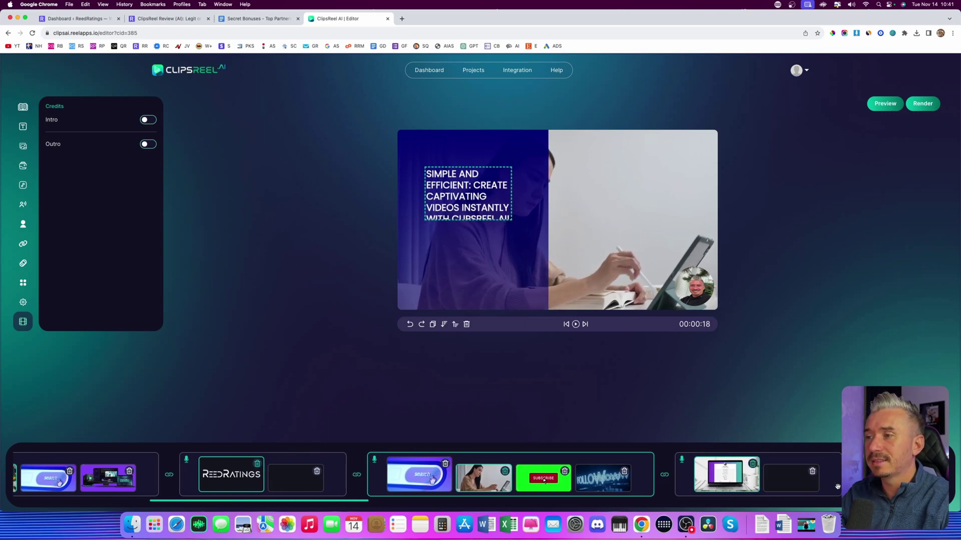
{"action": "scroll", "coordinate": [817, 485], "scroll_direction": "right", "scroll_amount": 6}
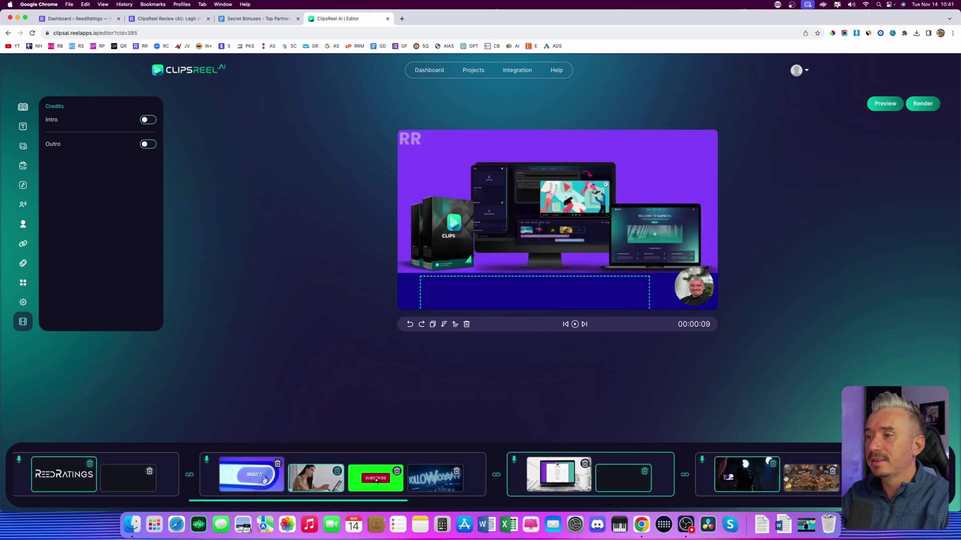
{"action": "scroll", "coordinate": [786, 479], "scroll_direction": "right", "scroll_amount": 13}
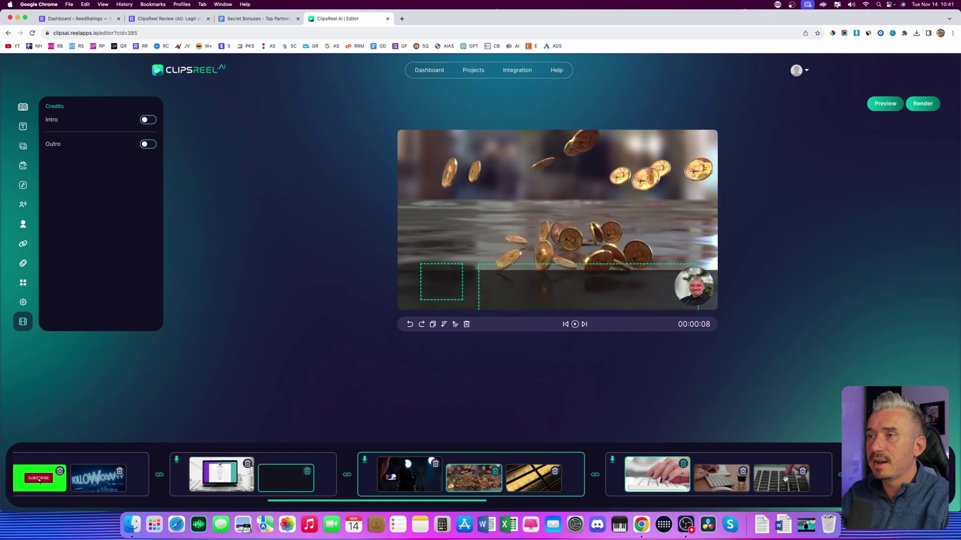
{"action": "scroll", "coordinate": [786, 479], "scroll_direction": "right", "scroll_amount": 13}
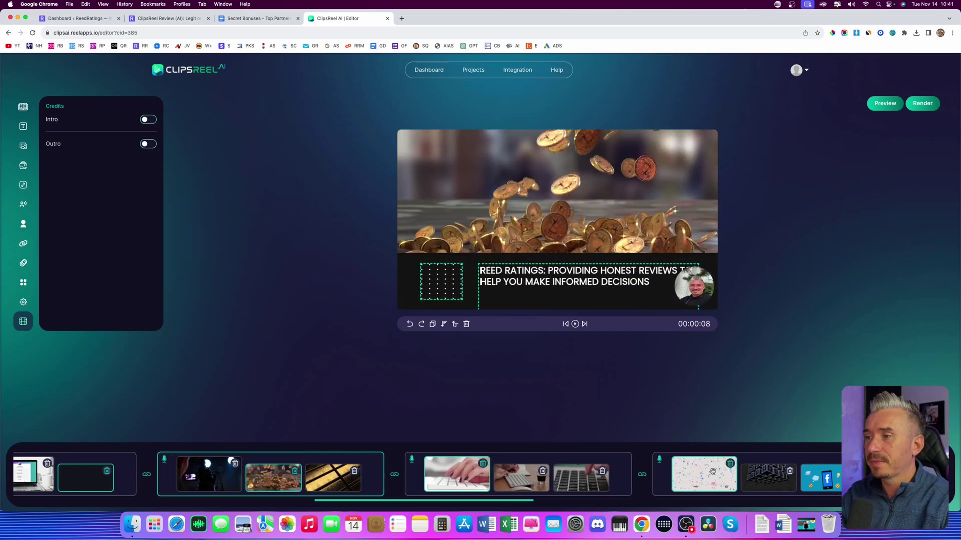
{"action": "scroll", "coordinate": [712, 471], "scroll_direction": "right", "scroll_amount": 20}
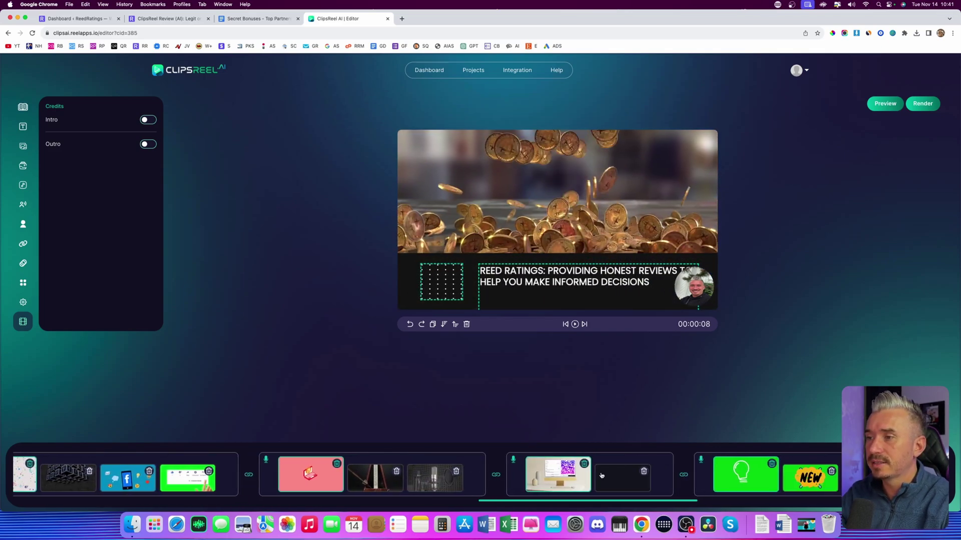
{"action": "scroll", "coordinate": [602, 475], "scroll_direction": "right", "scroll_amount": 15}
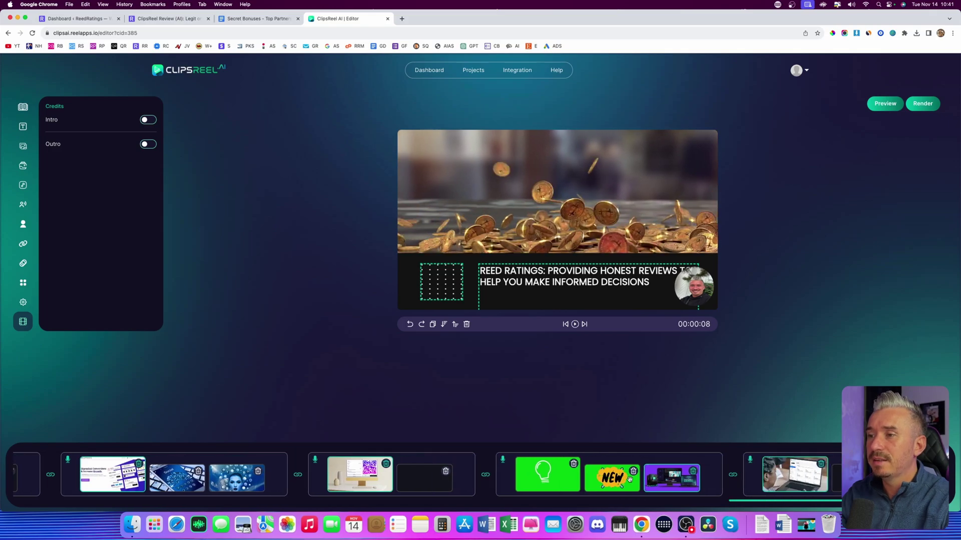
Scroll back to the laptop scene, show it in the preview, then preview the full video
{"action": "scroll", "coordinate": [510, 470], "scroll_direction": "left", "scroll_amount": 15}
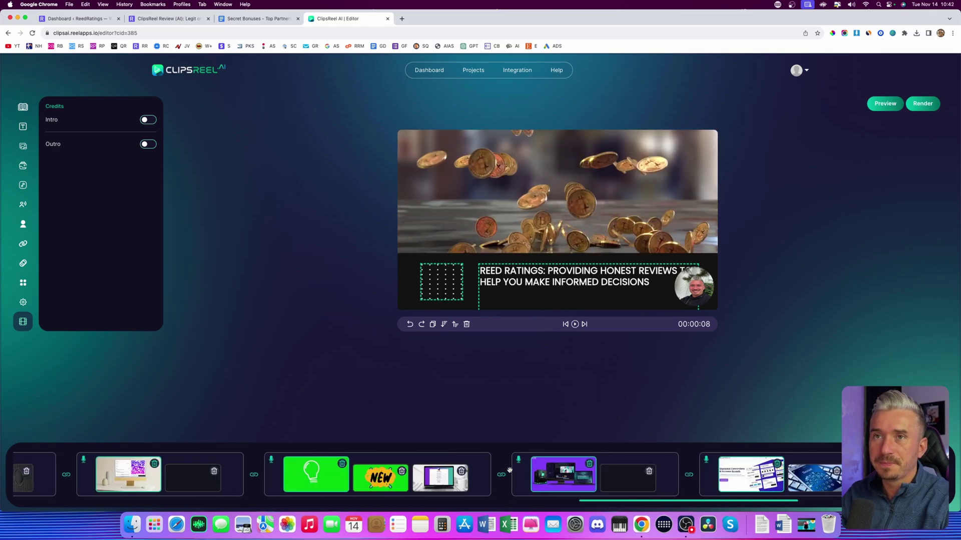
{"action": "scroll", "coordinate": [509, 471], "scroll_direction": "left", "scroll_amount": 15}
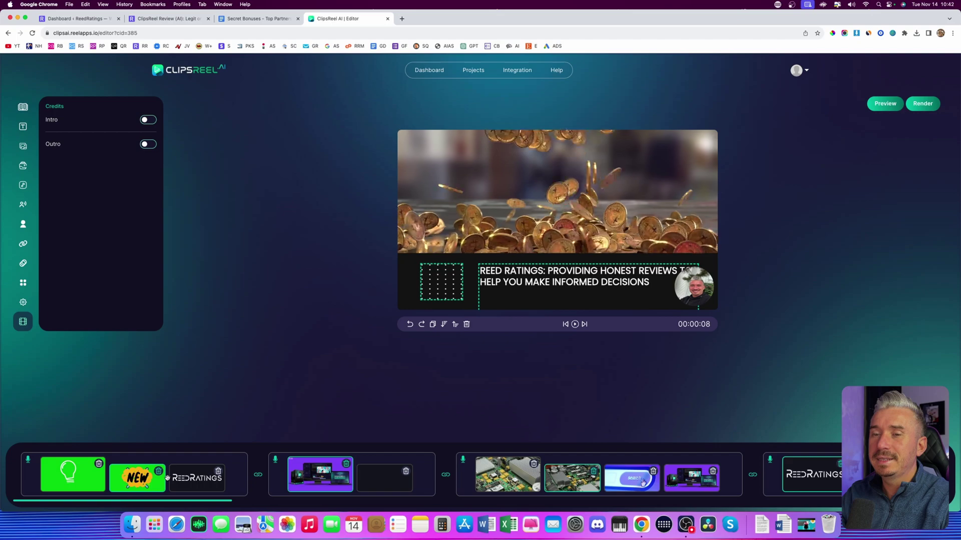
{"action": "left_click", "coordinate": [357, 490]}
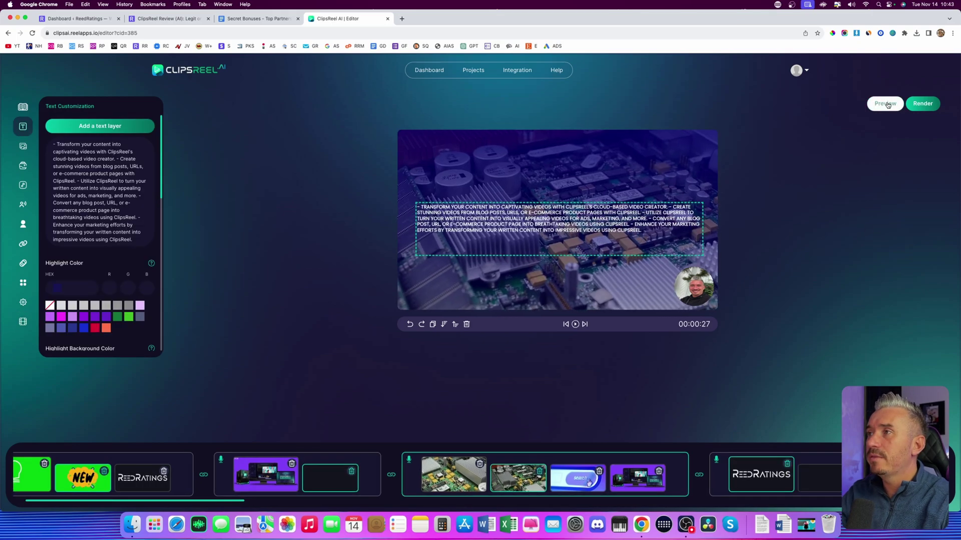
{"action": "left_click", "coordinate": [885, 104]}
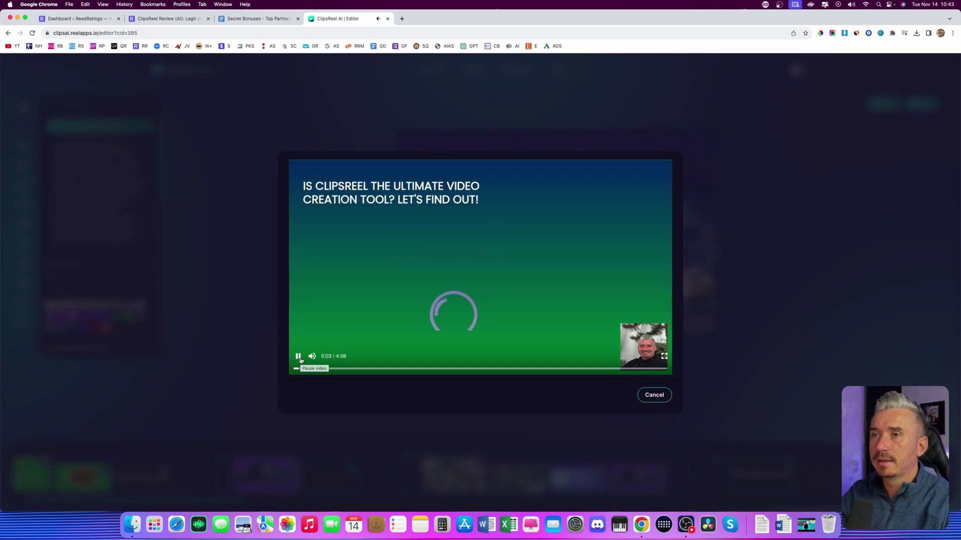
Pause and close the video preview, then start rendering the final video
{"action": "left_click", "coordinate": [298, 357]}
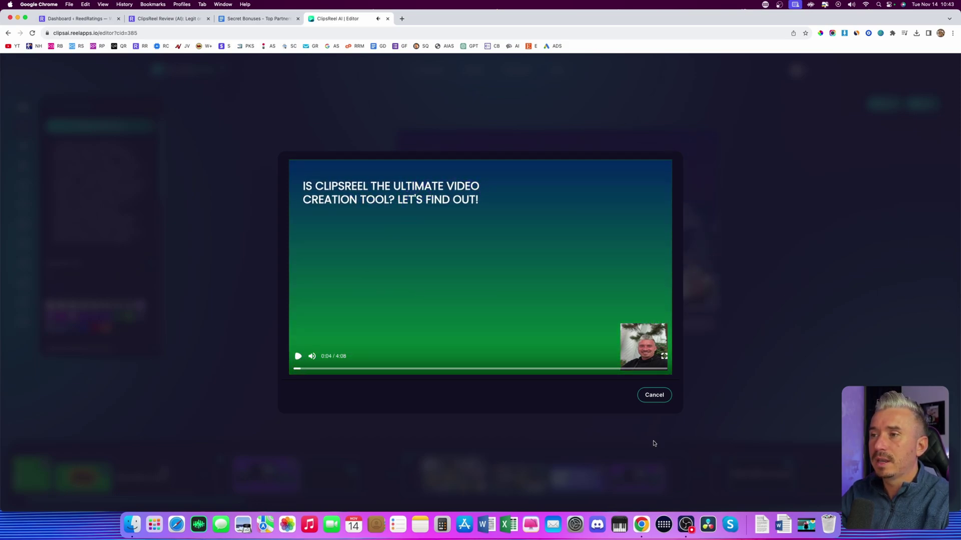
{"action": "left_click", "coordinate": [645, 395]}
{"action": "left_click", "coordinate": [923, 105]}
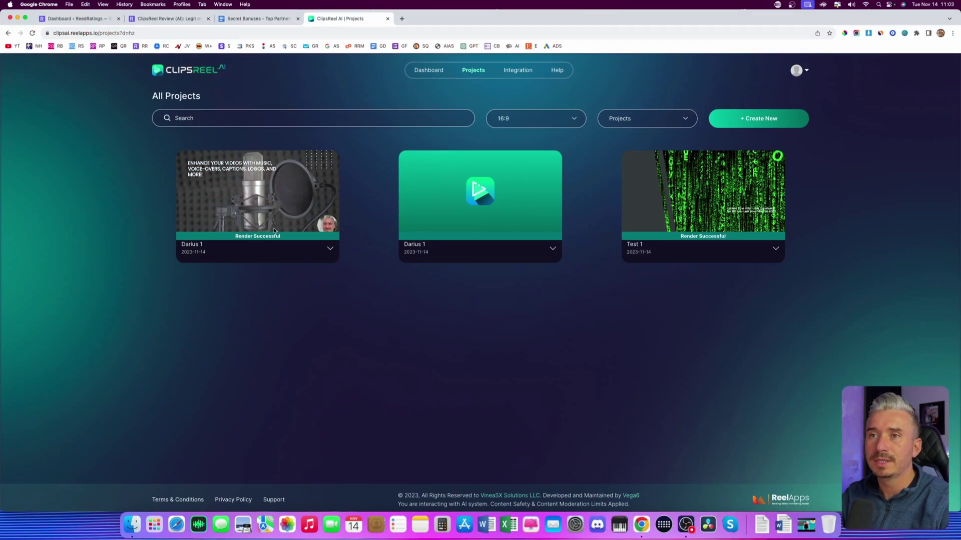
Check the Darius 1 video's publishing options, then open its client preview page
{"action": "left_click", "coordinate": [330, 249]}
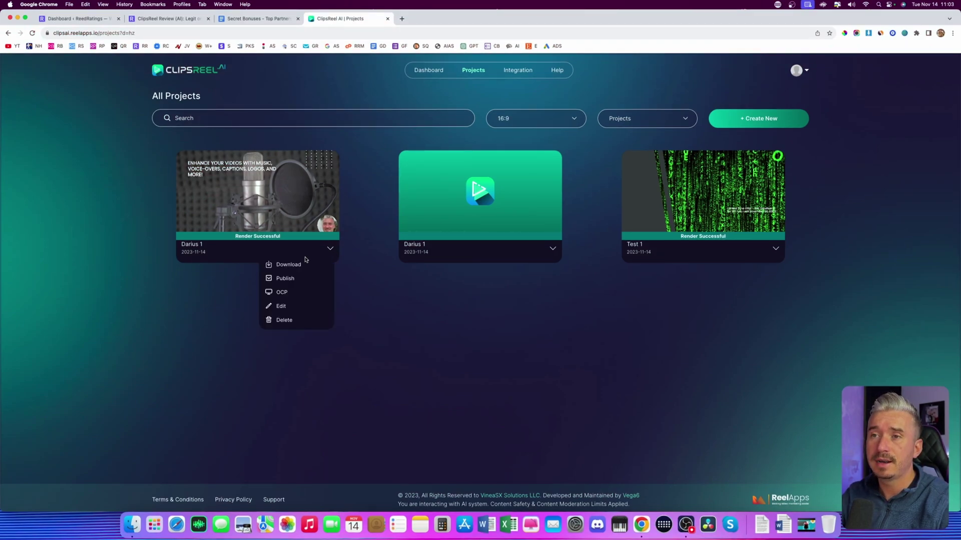
{"action": "left_click", "coordinate": [288, 279]}
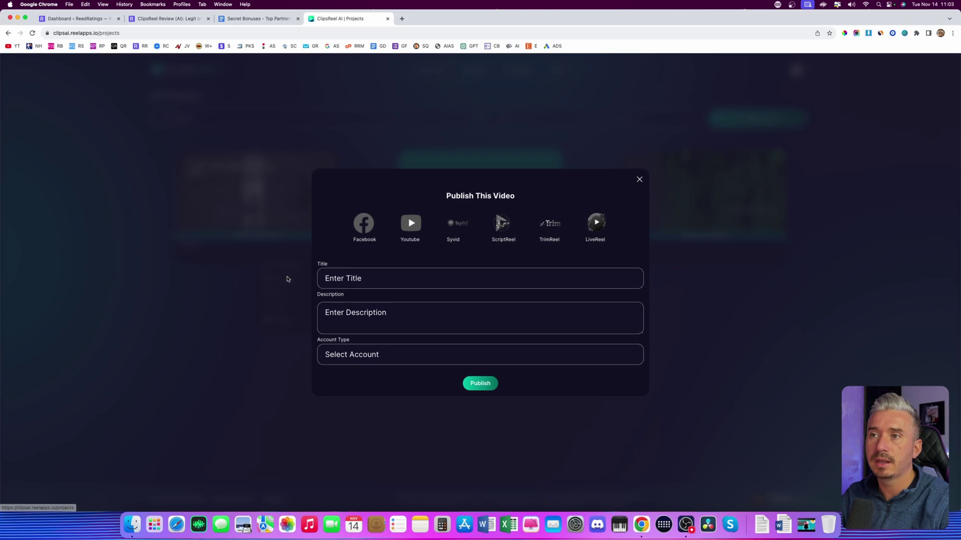
{"action": "left_click", "coordinate": [639, 179]}
{"action": "left_click", "coordinate": [329, 249]}
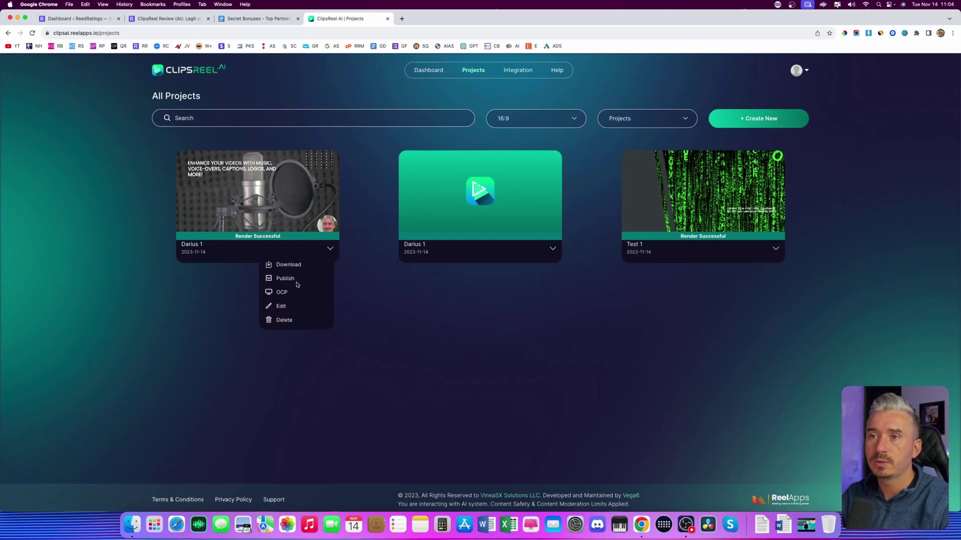
{"action": "left_click", "coordinate": [279, 292]}
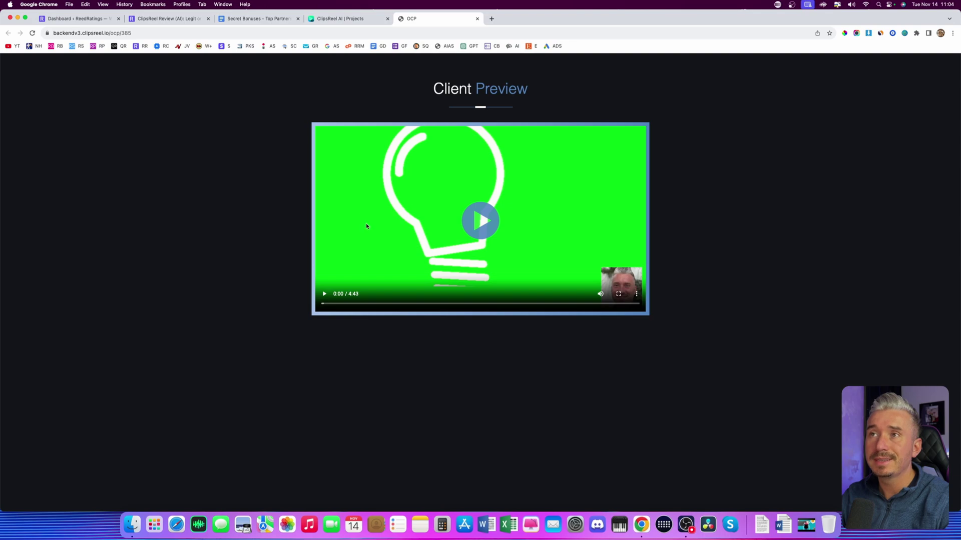
Play and pause the Darius 1 client preview, then close the preview page
{"action": "left_click", "coordinate": [478, 220]}
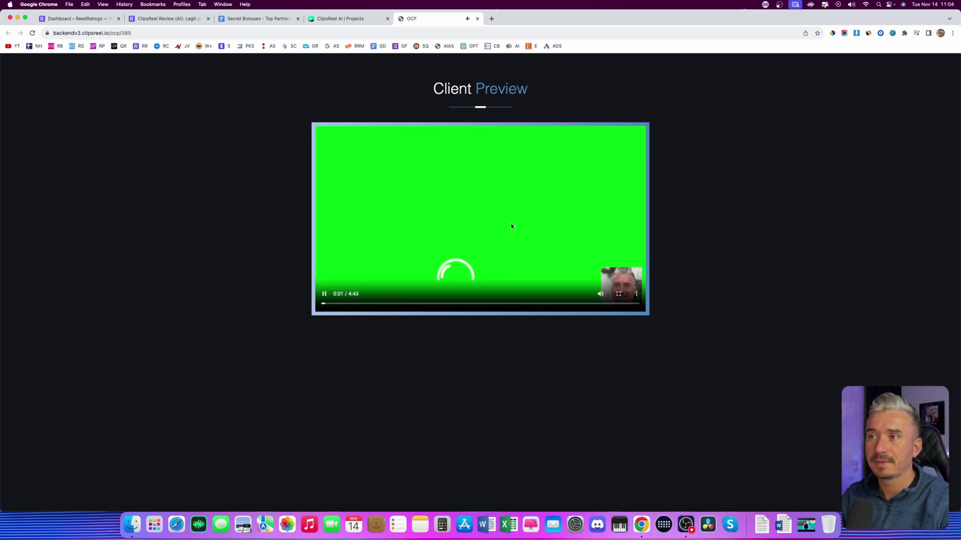
{"action": "key", "text": "space"}
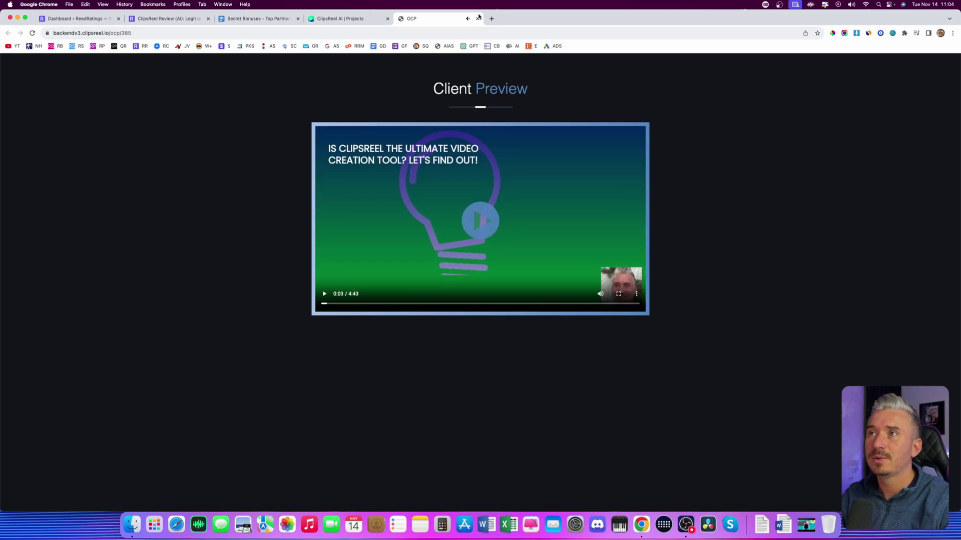
{"action": "left_click", "coordinate": [477, 18]}
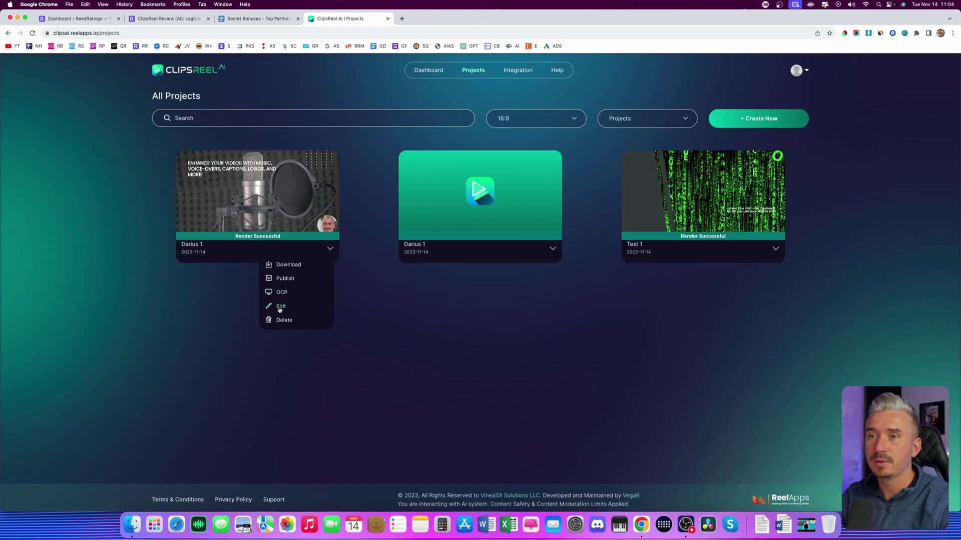
Download the rendered video as MP4 and open output (1).mp4 from Downloads
{"action": "left_click", "coordinate": [297, 266]}
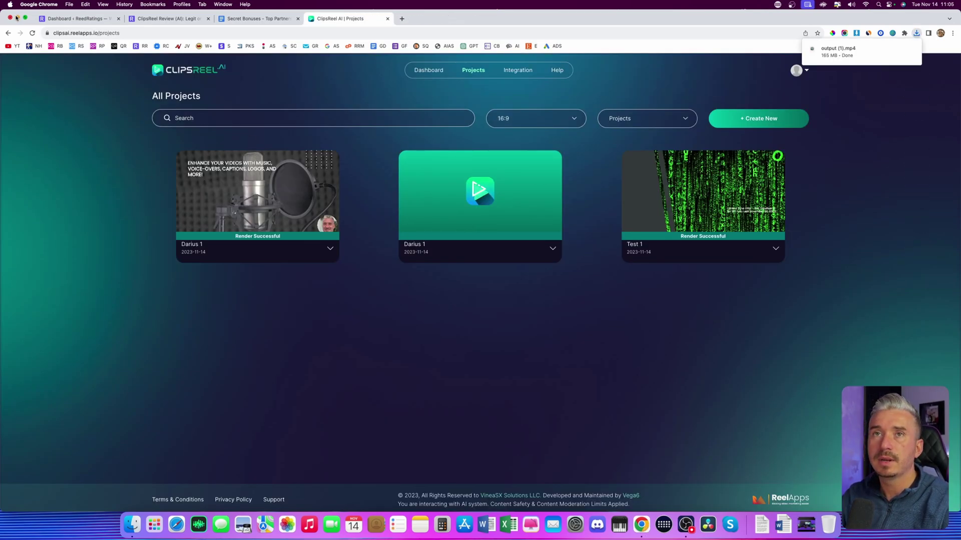
{"action": "left_click", "coordinate": [806, 524]}
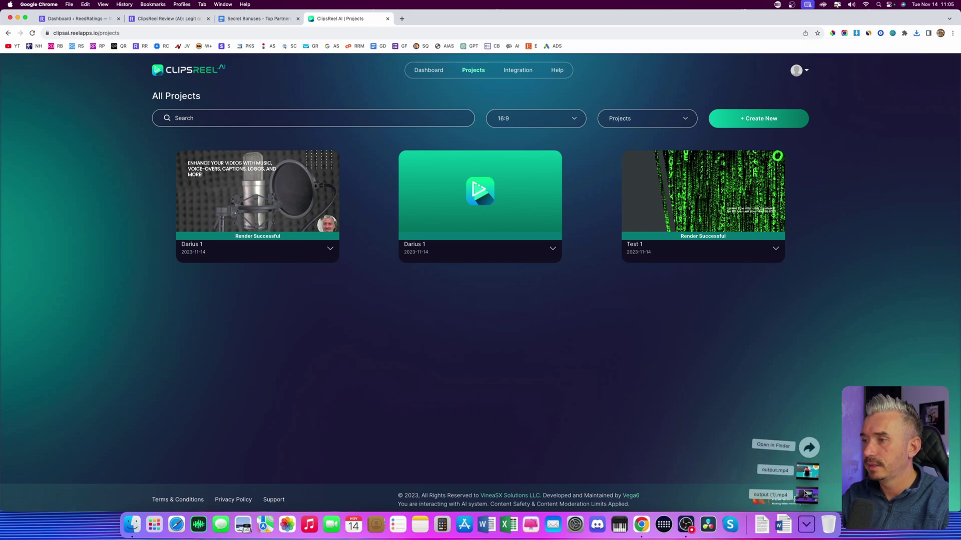
{"action": "left_click", "coordinate": [806, 500]}
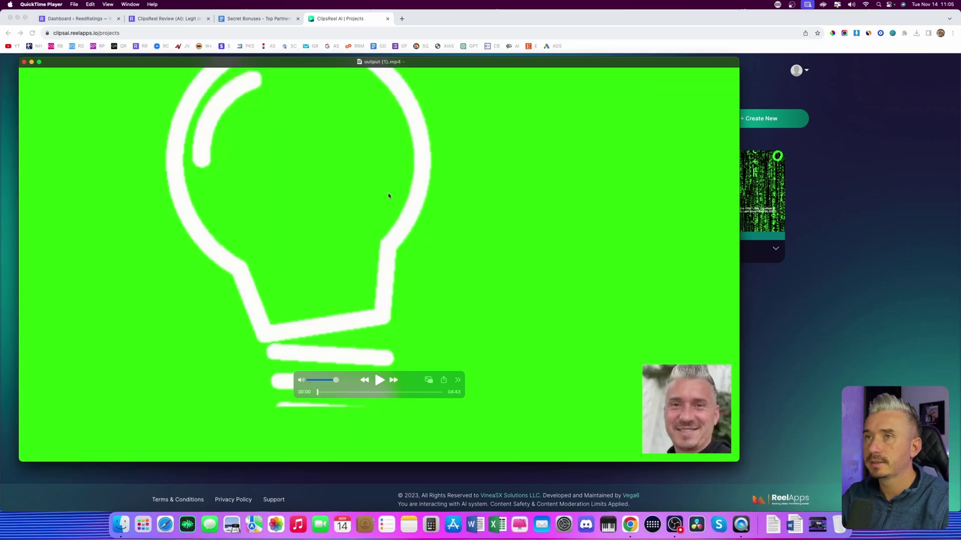
Play output (1).mp4, skipping ahead through 00:53, 02:03 and 02:54 to about 03:23
{"action": "key", "text": "space"}
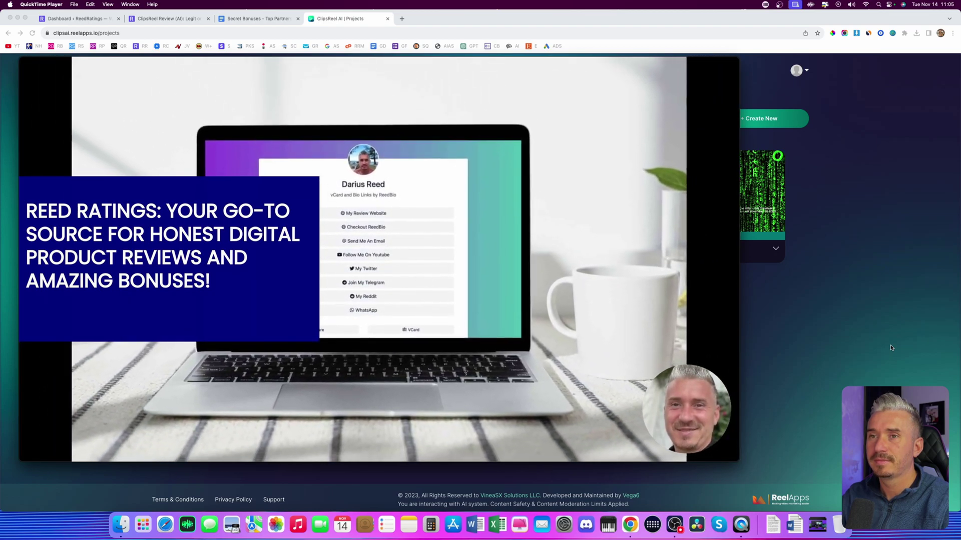
{"action": "key", "text": "space"}
{"action": "key", "text": "space"}
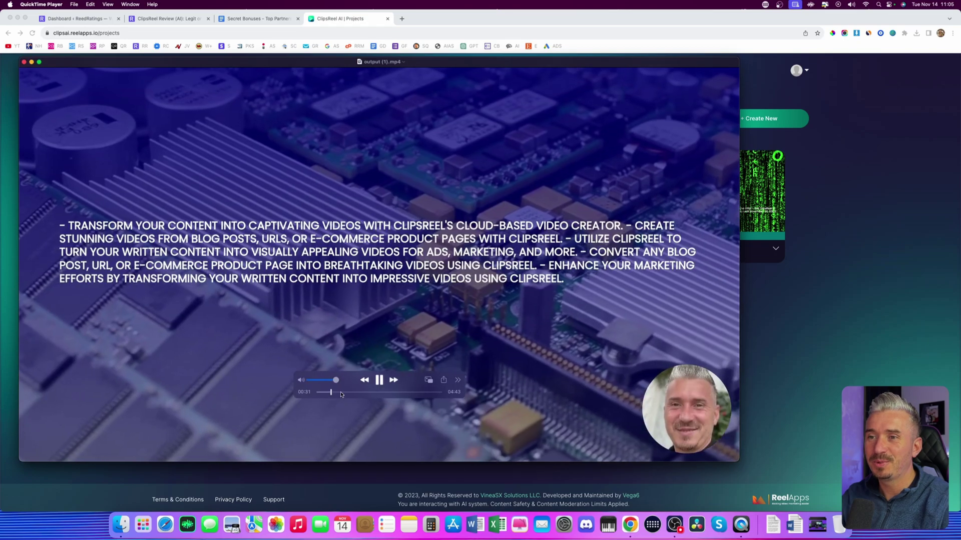
{"action": "left_click", "coordinate": [340, 392]}
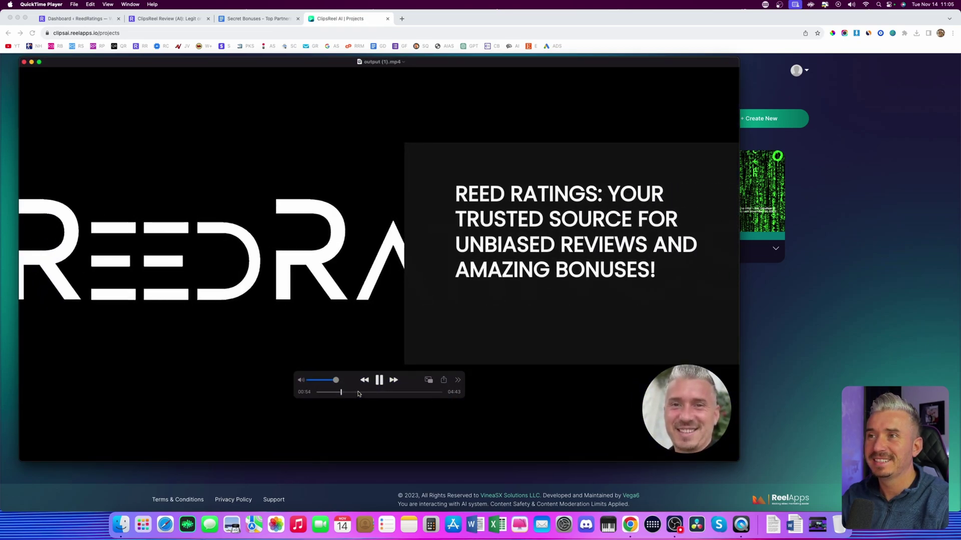
{"action": "left_click", "coordinate": [371, 393]}
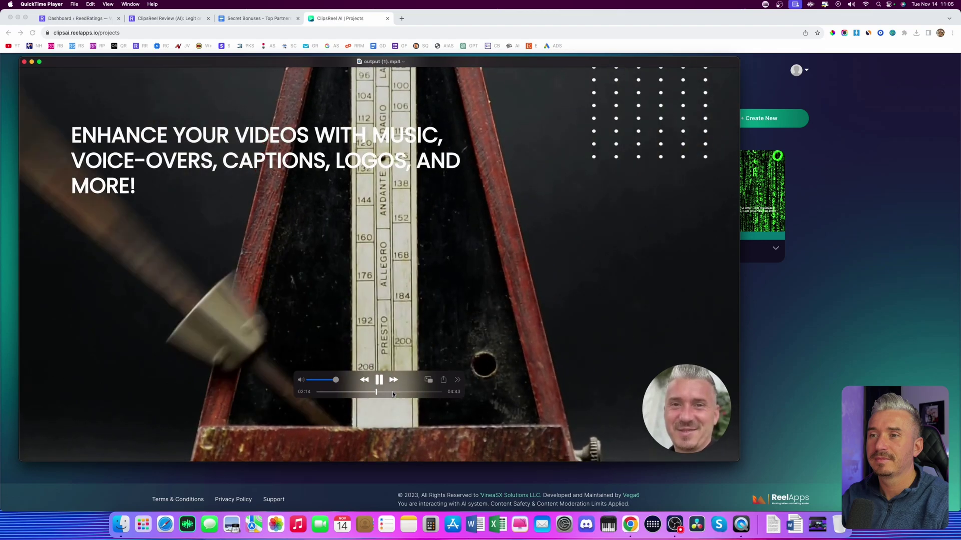
{"action": "left_click", "coordinate": [393, 392]}
{"action": "left_click", "coordinate": [403, 392]}
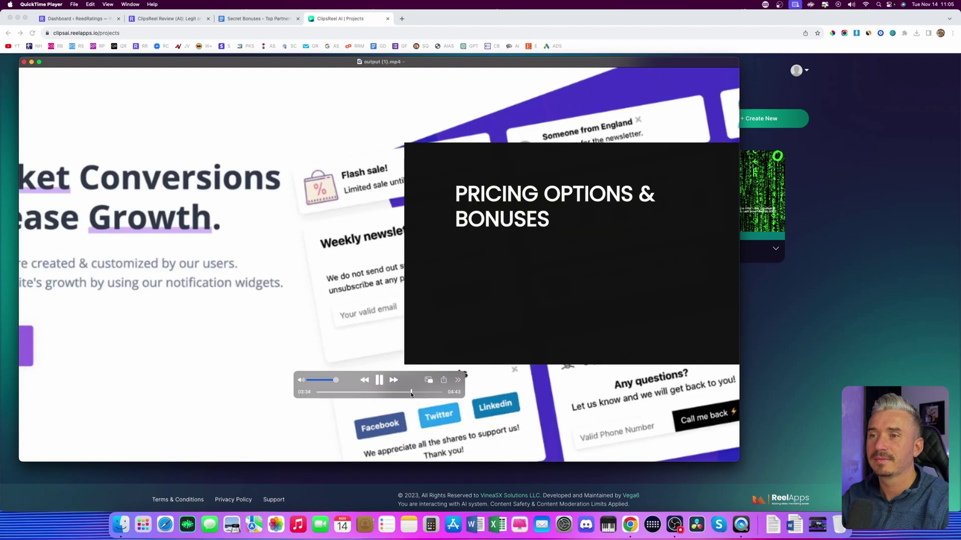
{"action": "left_click", "coordinate": [405, 392]}
Jump to the Pricing Options scene, rewind to the start, and close QuickTime to return to the browser
{"action": "key", "text": "space"}
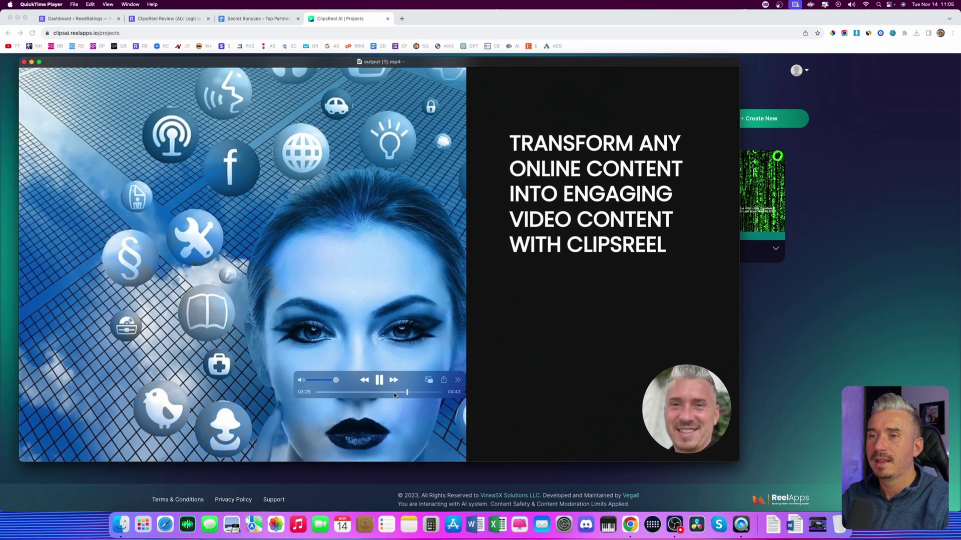
{"action": "key", "text": "space"}
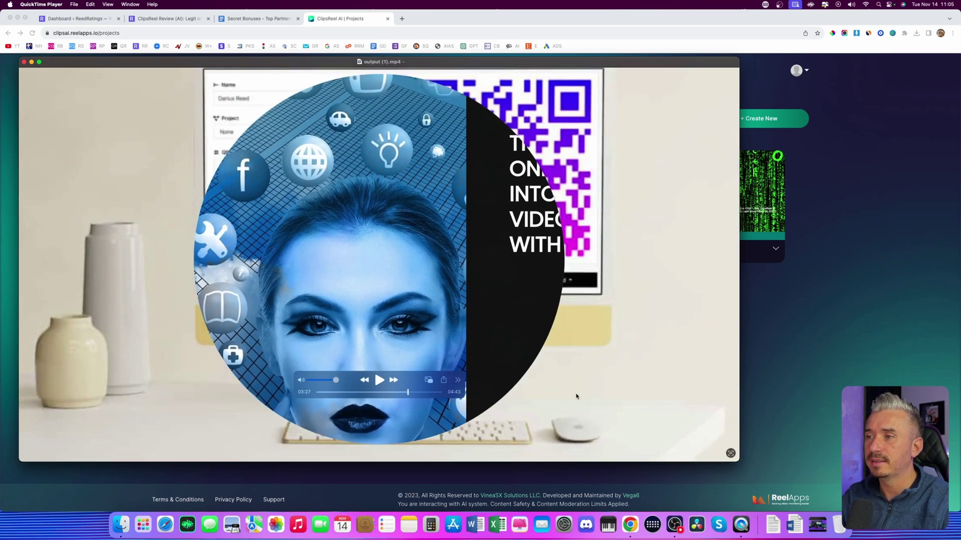
{"action": "left_click", "coordinate": [413, 393]}
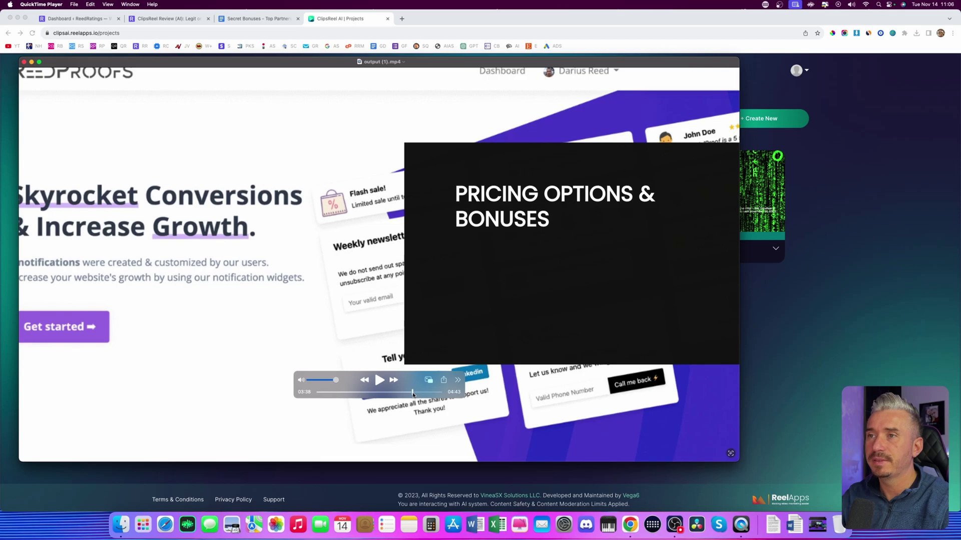
{"action": "left_click_drag", "start_coordinate": [413, 394], "coordinate": [317, 395]}
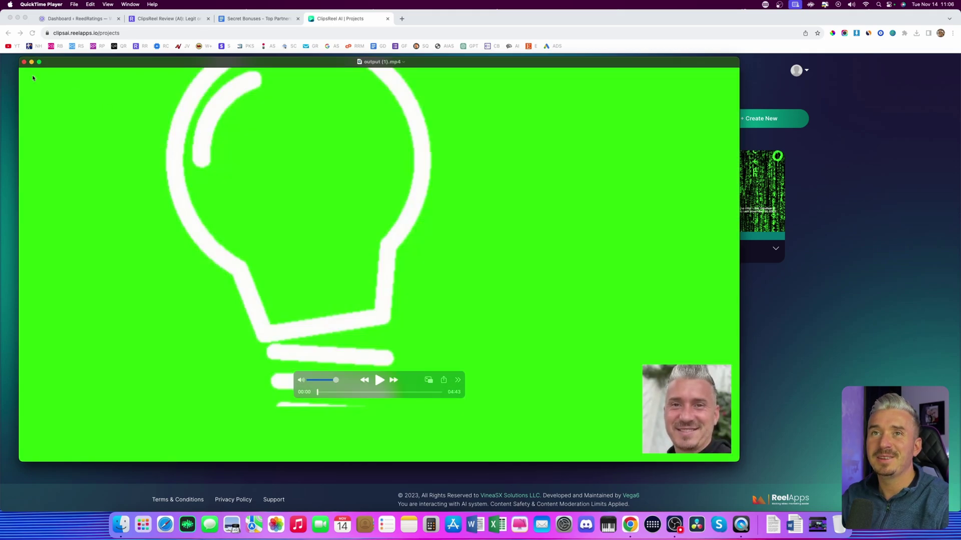
{"action": "left_click", "coordinate": [24, 62]}
{"action": "left_click", "coordinate": [575, 394]}
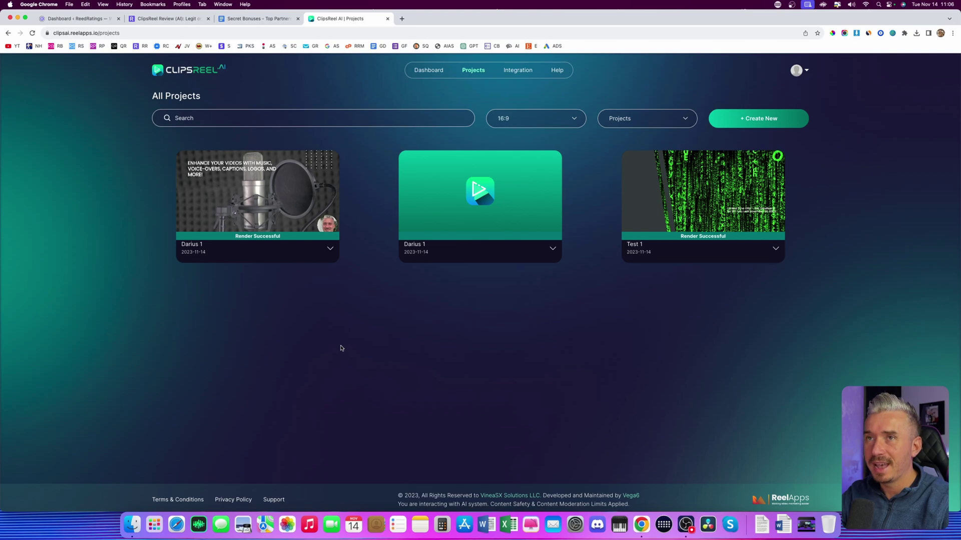
Return to the ClipsReel Dashboard, then switch to the open ClipsReel review page
{"action": "left_click", "coordinate": [189, 74]}
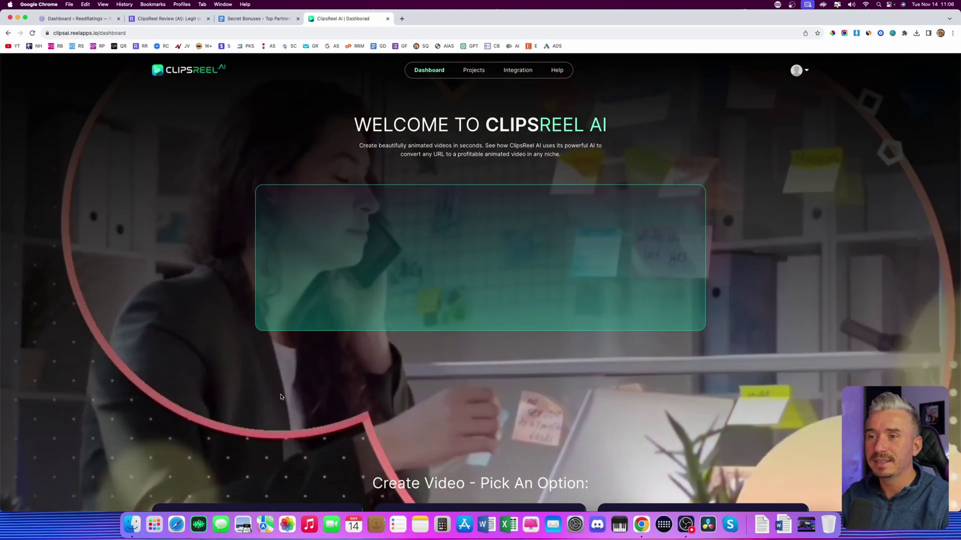
{"action": "key", "text": "super+2"}
Scroll through the ReedRatings ClipsReel review toward its Pricing & Upsells section
{"action": "scroll", "coordinate": [293, 341], "scroll_direction": "down", "scroll_amount": 20}
{"action": "scroll", "coordinate": [293, 341], "scroll_direction": "down", "scroll_amount": 20}
{"action": "scroll", "coordinate": [293, 339], "scroll_direction": "down", "scroll_amount": 3}
{"action": "scroll", "coordinate": [456, 255], "scroll_direction": "up", "scroll_amount": 15}
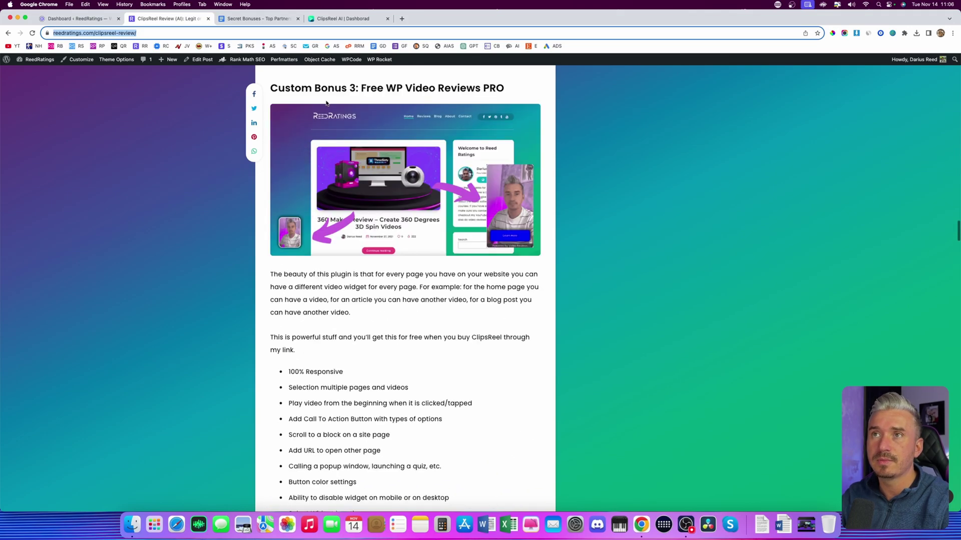
{"action": "scroll", "coordinate": [306, 194], "scroll_direction": "up", "scroll_amount": 20}
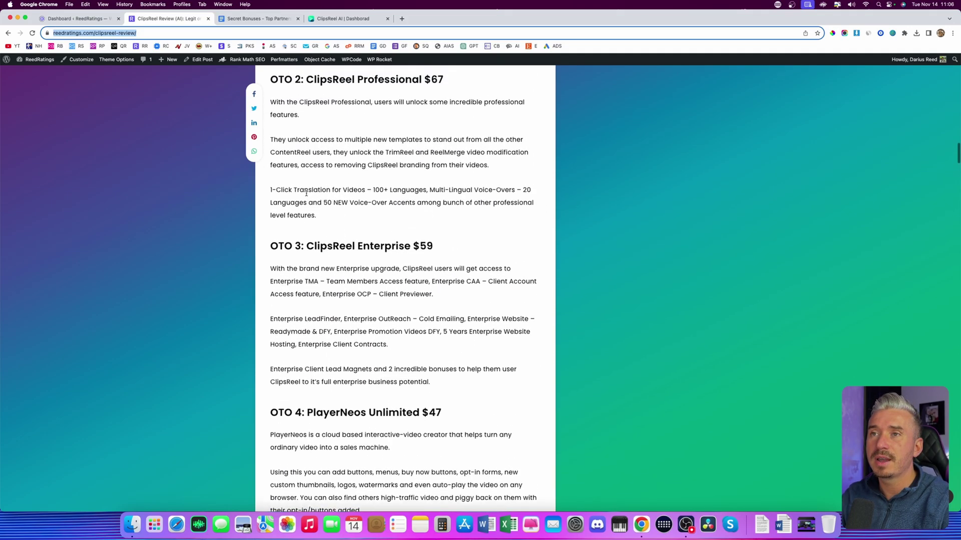
{"action": "scroll", "coordinate": [307, 194], "scroll_direction": "up", "scroll_amount": 5}
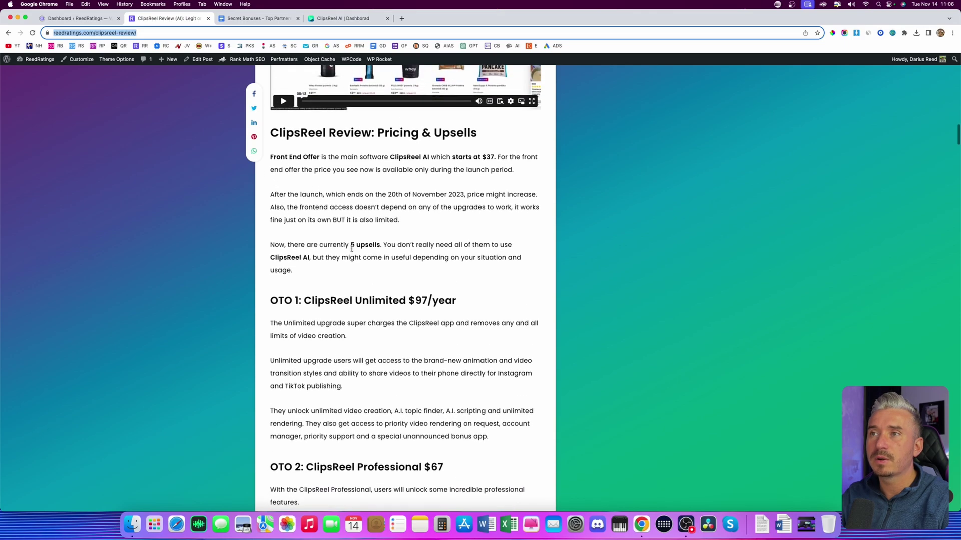
{"action": "scroll", "coordinate": [352, 248], "scroll_direction": "down", "scroll_amount": 1}
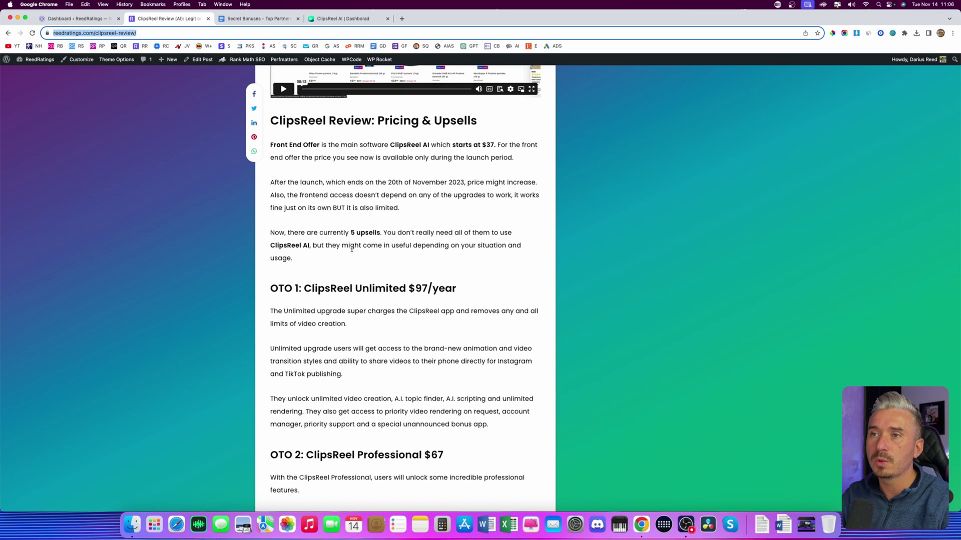
{"action": "scroll", "coordinate": [371, 300], "scroll_direction": "down", "scroll_amount": 3}
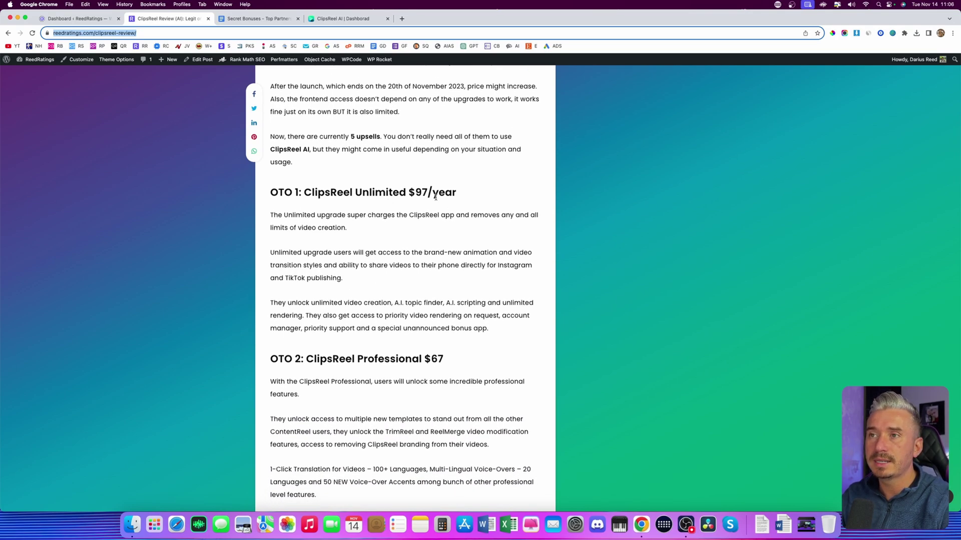
{"action": "scroll", "coordinate": [438, 197], "scroll_direction": "down", "scroll_amount": 1}
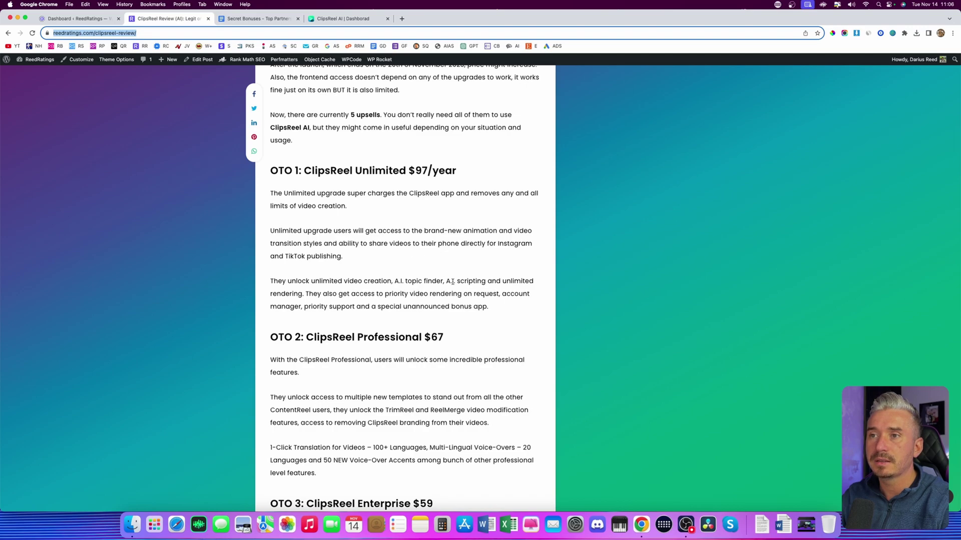
{"action": "scroll", "coordinate": [453, 282], "scroll_direction": "down", "scroll_amount": 4}
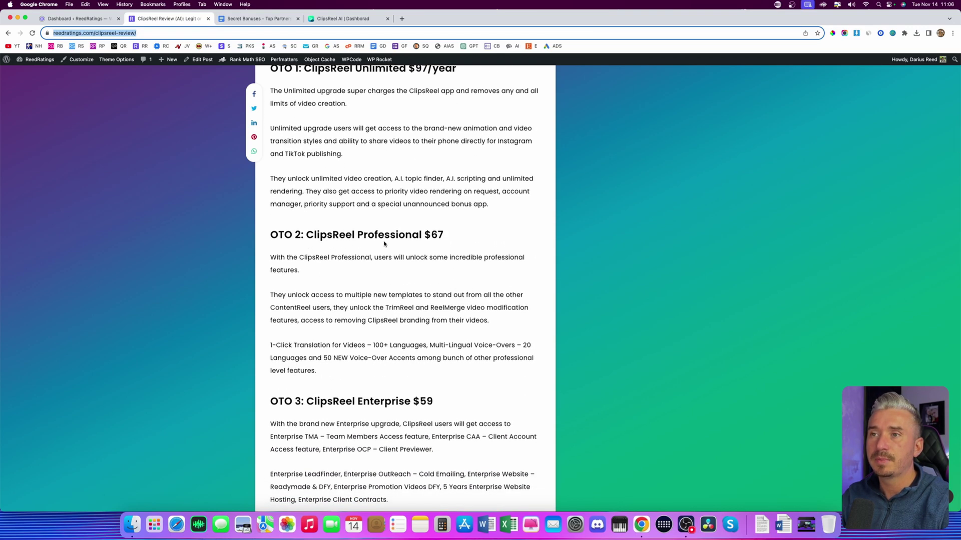
{"action": "scroll", "coordinate": [370, 328], "scroll_direction": "down", "scroll_amount": 1}
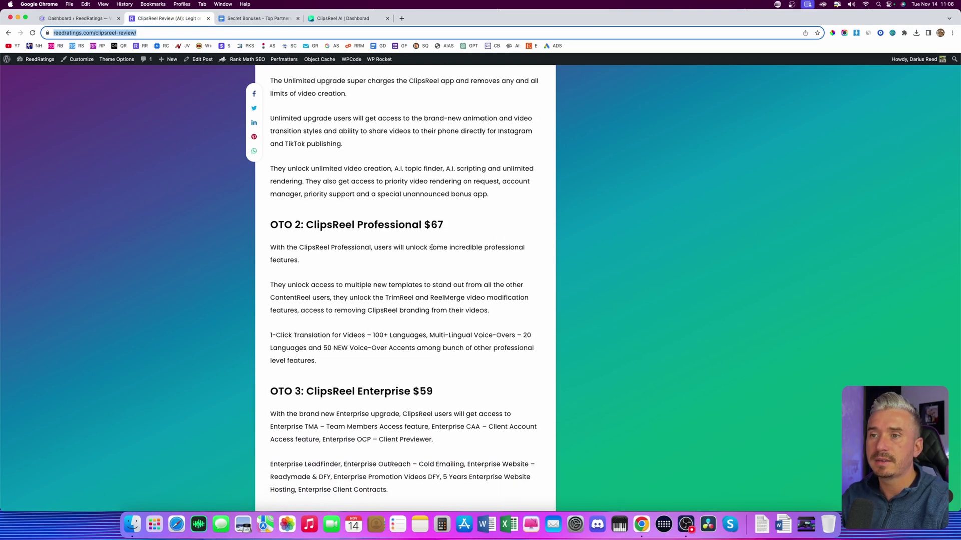
{"action": "scroll", "coordinate": [431, 247], "scroll_direction": "down", "scroll_amount": 6}
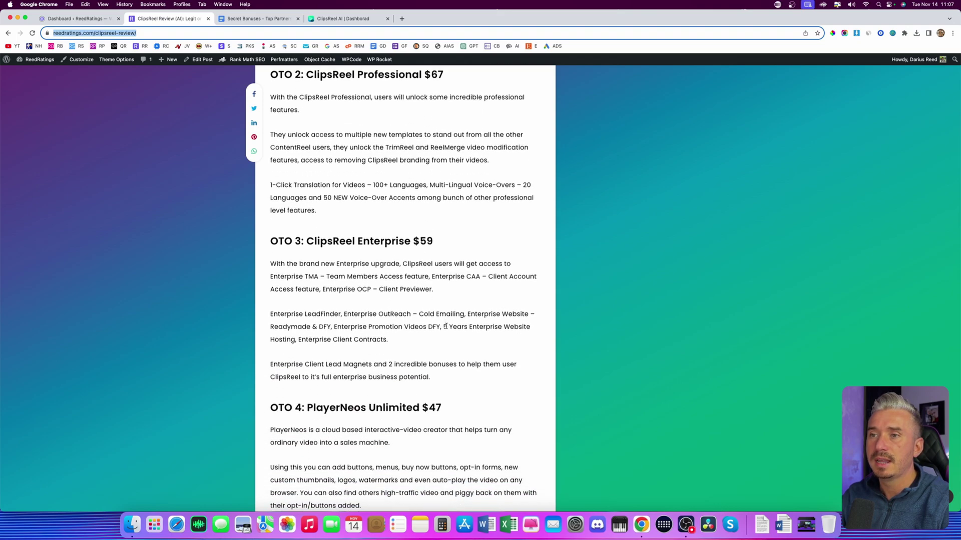
Read through OTO 1–5 and highlight the $267 Bundle Deal price
{"action": "scroll", "coordinate": [387, 321], "scroll_direction": "down", "scroll_amount": 1}
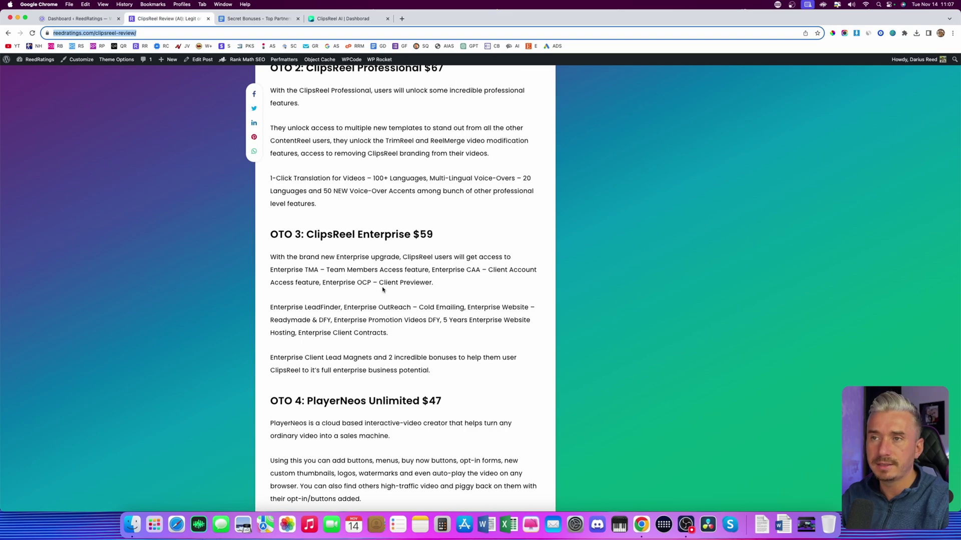
{"action": "scroll", "coordinate": [415, 236], "scroll_direction": "down", "scroll_amount": 6}
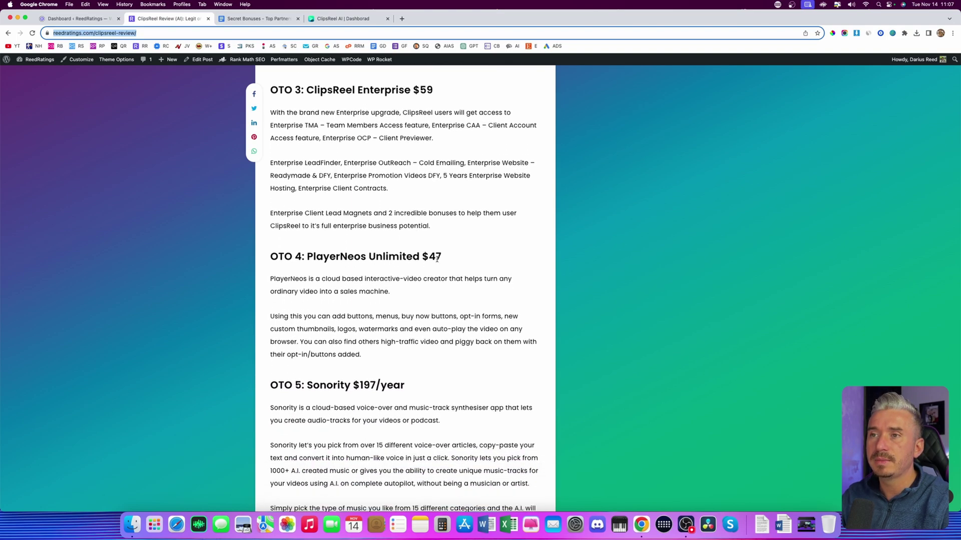
{"action": "scroll", "coordinate": [383, 302], "scroll_direction": "down", "scroll_amount": 1}
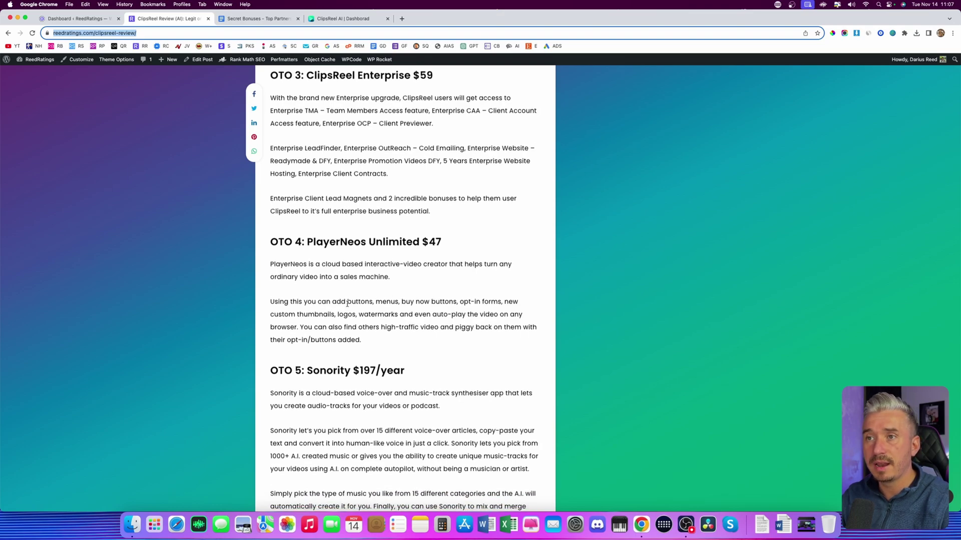
{"action": "scroll", "coordinate": [347, 303], "scroll_direction": "down", "scroll_amount": 4}
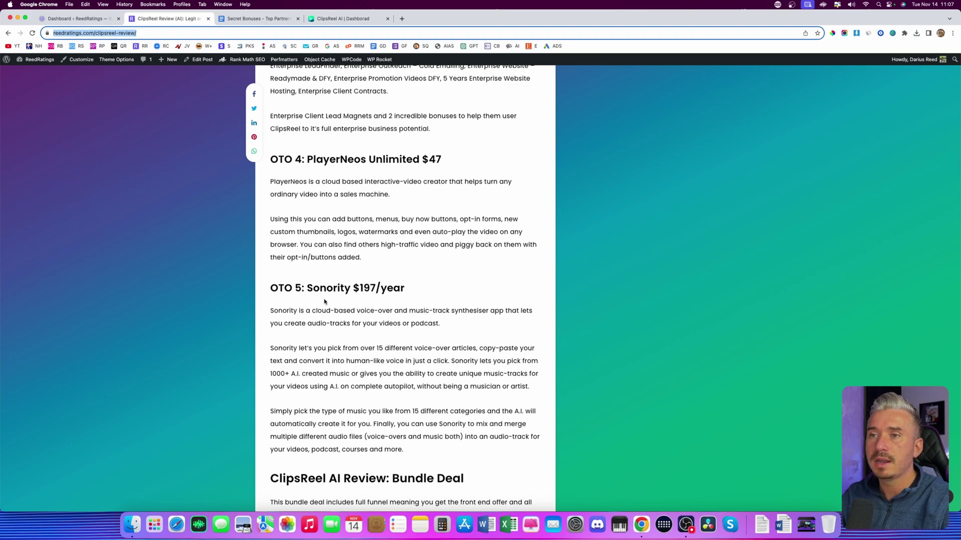
{"action": "scroll", "coordinate": [351, 301], "scroll_direction": "down", "scroll_amount": 3}
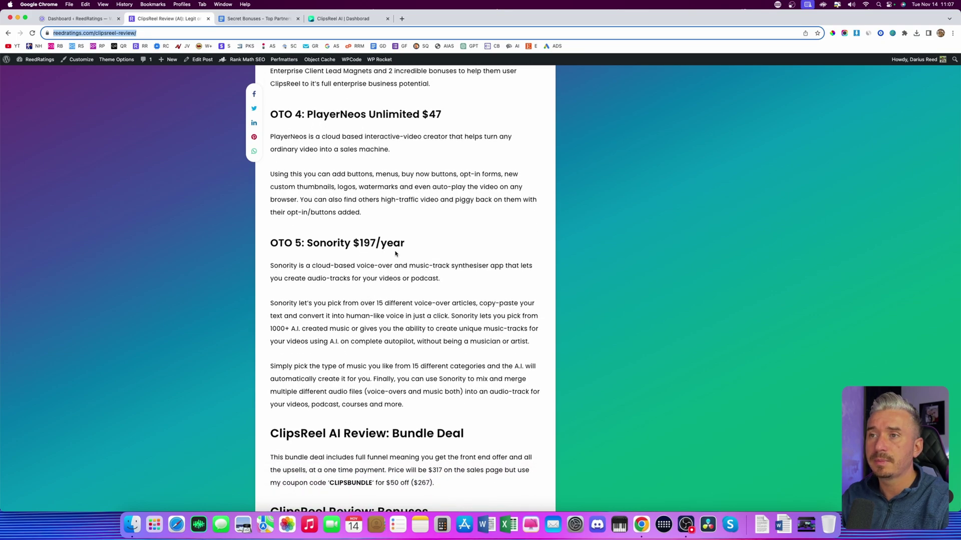
{"action": "scroll", "coordinate": [425, 300], "scroll_direction": "down", "scroll_amount": 2}
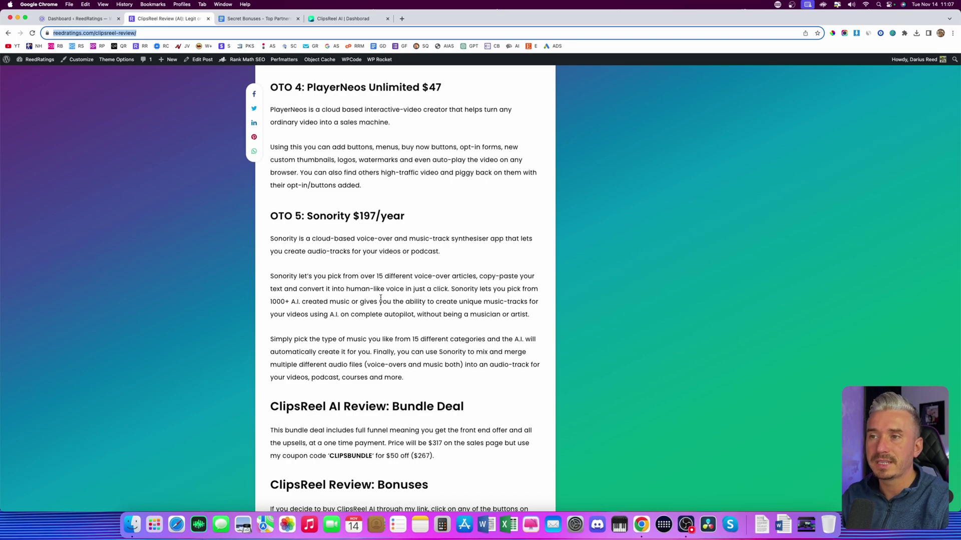
{"action": "scroll", "coordinate": [381, 298], "scroll_direction": "down", "scroll_amount": 4}
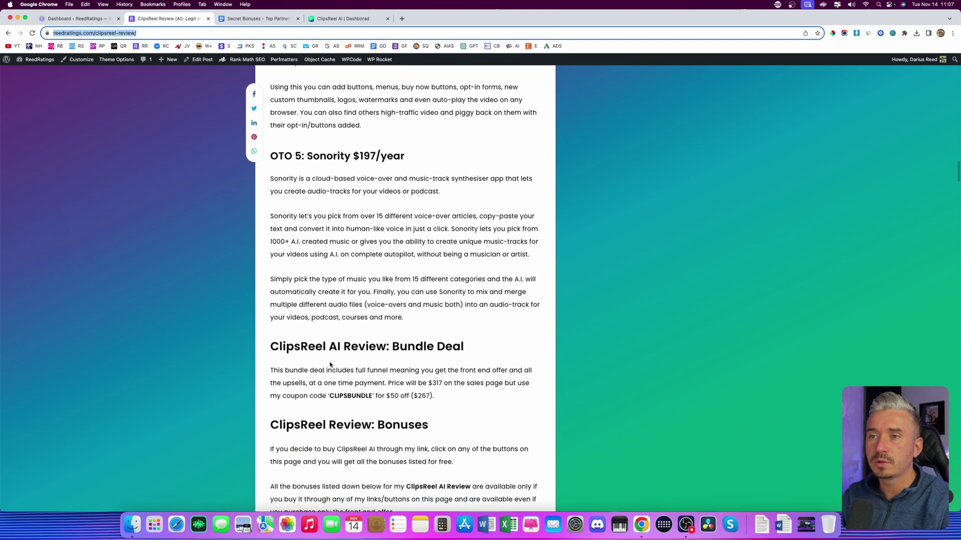
{"action": "scroll", "coordinate": [375, 366], "scroll_direction": "up", "scroll_amount": 1}
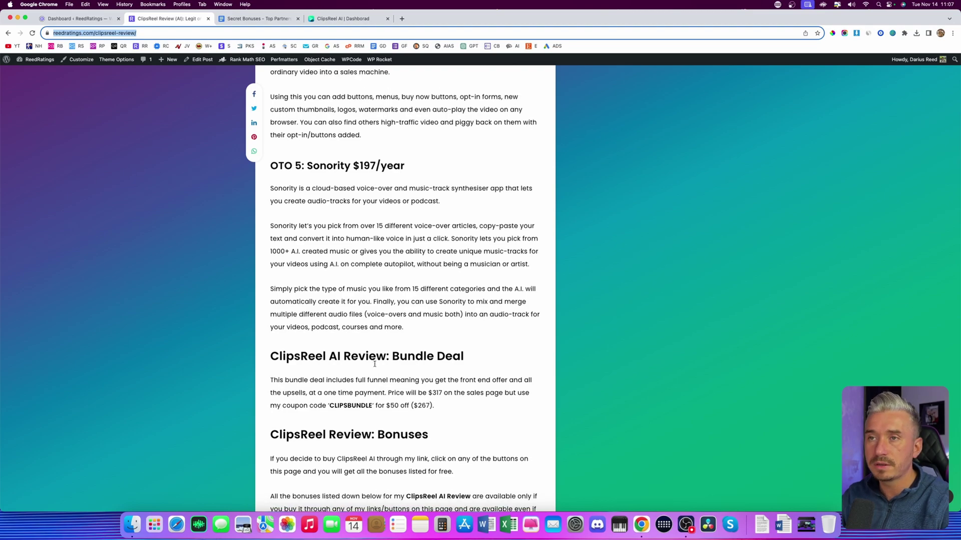
{"action": "scroll", "coordinate": [375, 364], "scroll_direction": "up", "scroll_amount": 6}
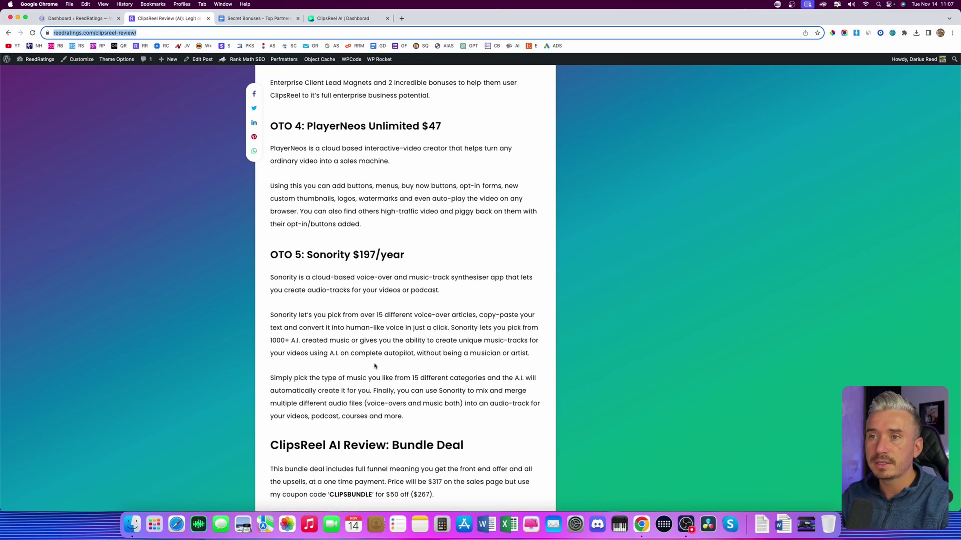
{"action": "scroll", "coordinate": [375, 367], "scroll_direction": "down", "scroll_amount": 5}
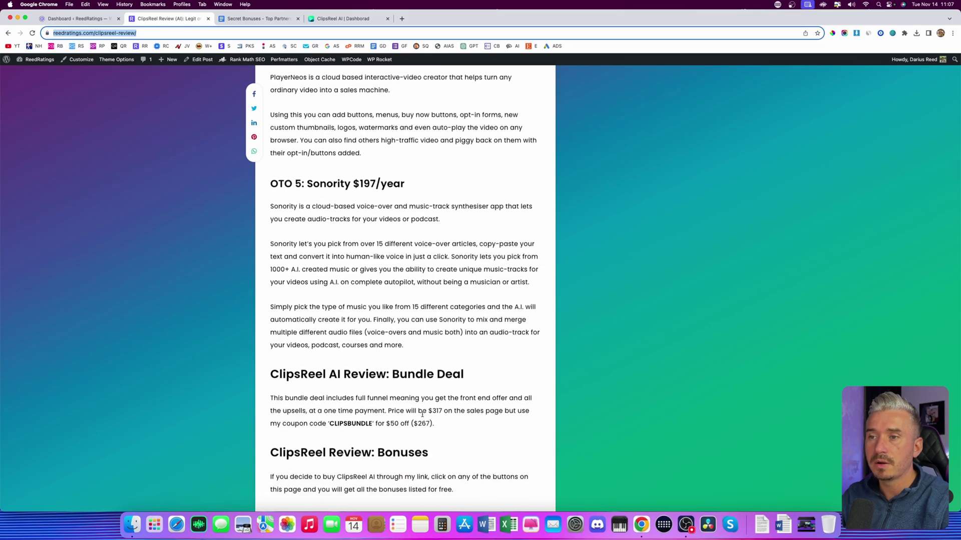
{"action": "scroll", "coordinate": [423, 414], "scroll_direction": "down", "scroll_amount": 2}
{"action": "left_click_drag", "start_coordinate": [412, 394], "coordinate": [454, 396]}
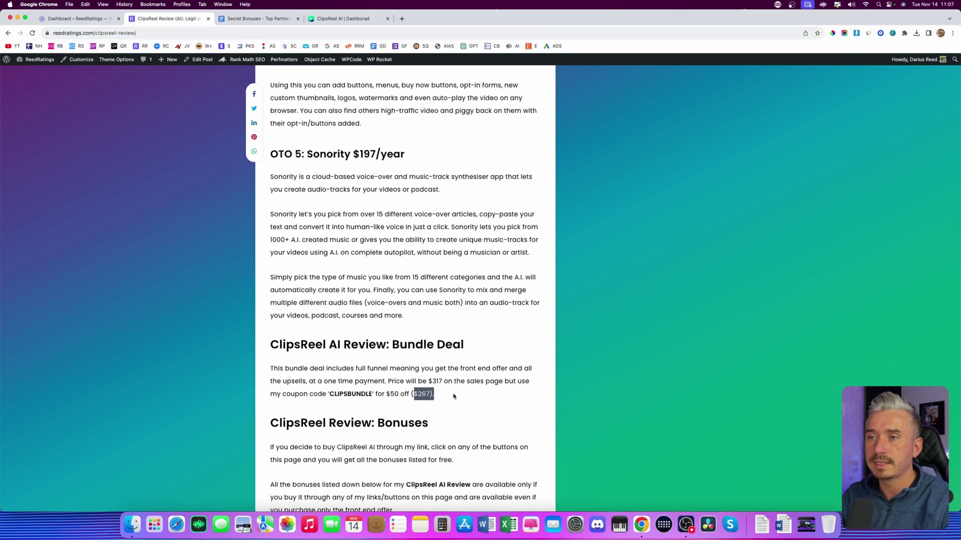
Zoom in on the bundle deal paragraph and briefly highlight the CLIPSBUNDLE coupon code
{"action": "key", "text": "super+equal"}
{"action": "key", "text": "super+equal"}
{"action": "key", "text": "super+equal"}
{"action": "key", "text": "super+equal"}
{"action": "key", "text": "super+equal"}
{"action": "key", "text": "super+equal"}
{"action": "key", "text": "super+equal"}
{"action": "scroll", "coordinate": [456, 389], "scroll_direction": "down", "scroll_amount": 1}
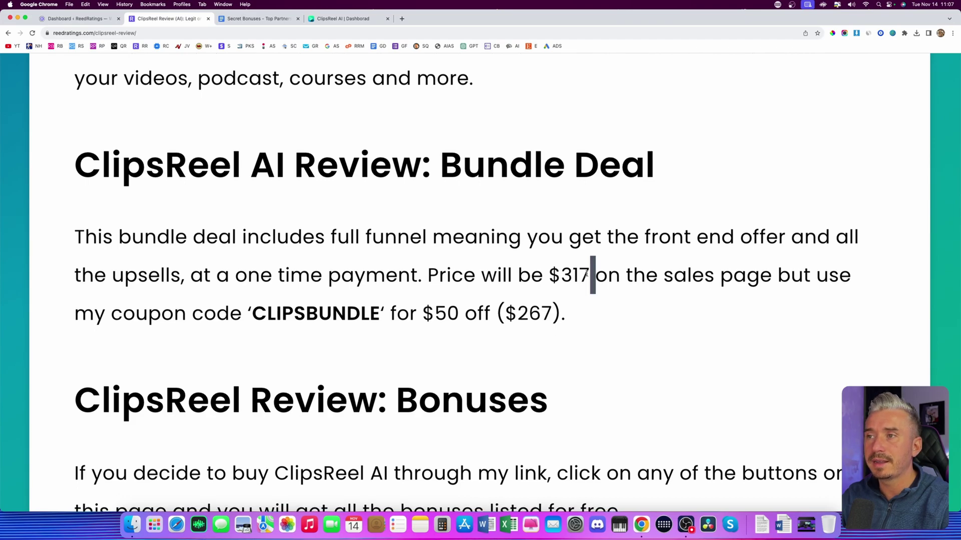
{"action": "double_click", "coordinate": [296, 315]}
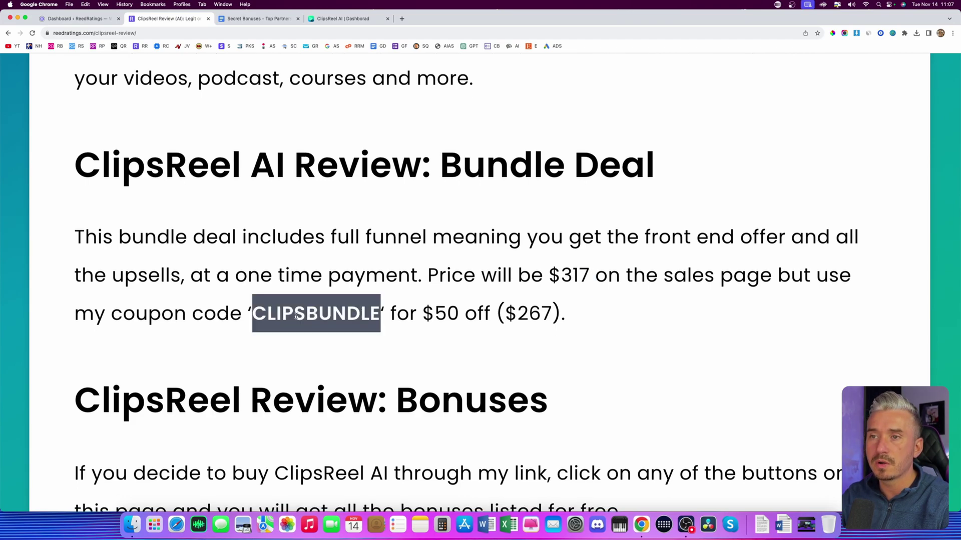
{"action": "left_click", "coordinate": [495, 334]}
Reset the page zoom to normal and return to the review's title and update note
{"action": "key", "text": "super+minus"}
{"action": "key", "text": "super+minus"}
{"action": "key", "text": "super+minus"}
{"action": "key", "text": "super+minus"}
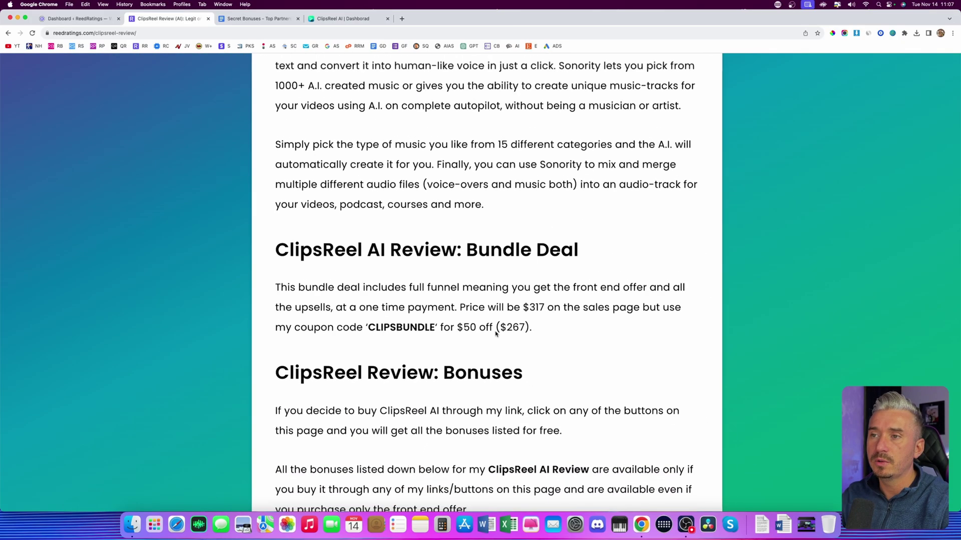
{"action": "key", "text": "super+minus"}
{"action": "key", "text": "super+minus"}
{"action": "key", "text": "super+minus"}
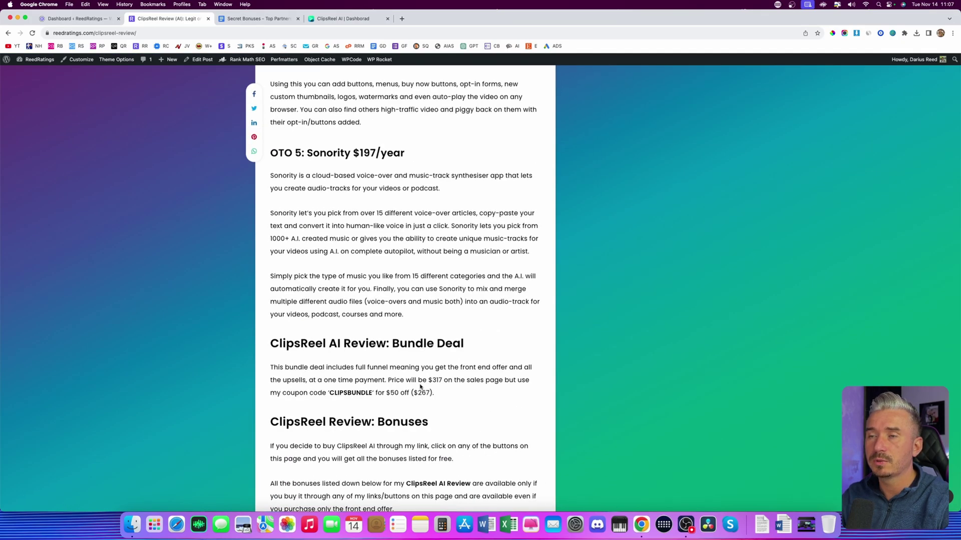
{"action": "scroll", "coordinate": [420, 387], "scroll_direction": "up", "scroll_amount": 15}
{"action": "scroll", "coordinate": [420, 387], "scroll_direction": "up", "scroll_amount": 20}
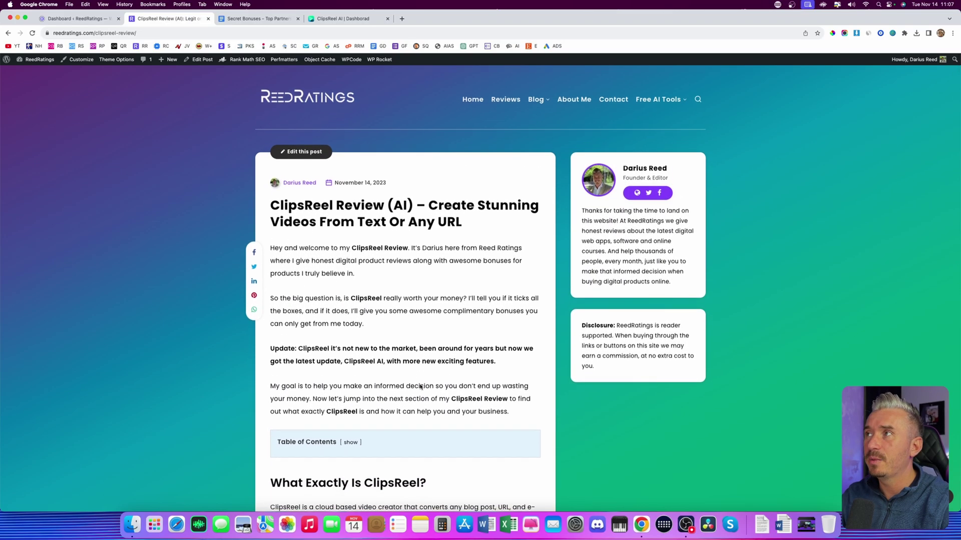